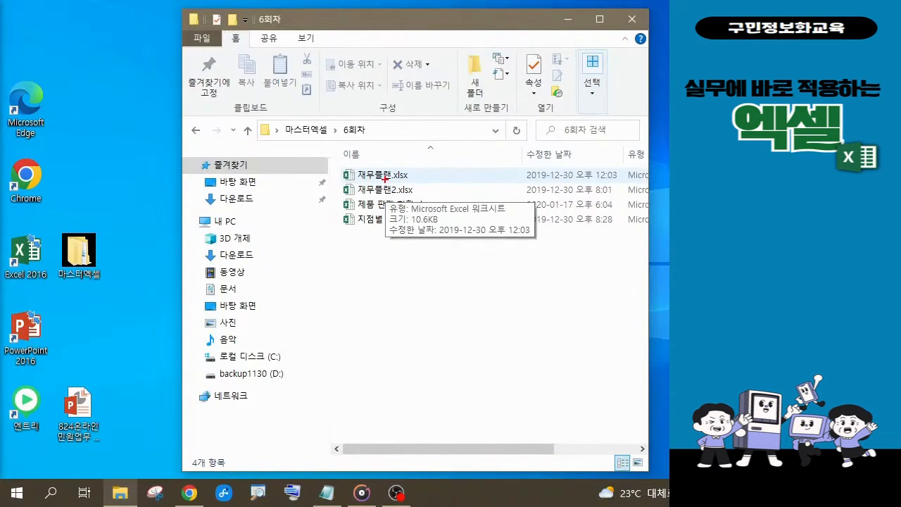
pyautogui.moveTo(311, 152)
pyautogui.mouseDown()
pyautogui.moveTo(472, 202)
pyautogui.moveTo(472, 186)
pyautogui.mouseUp()
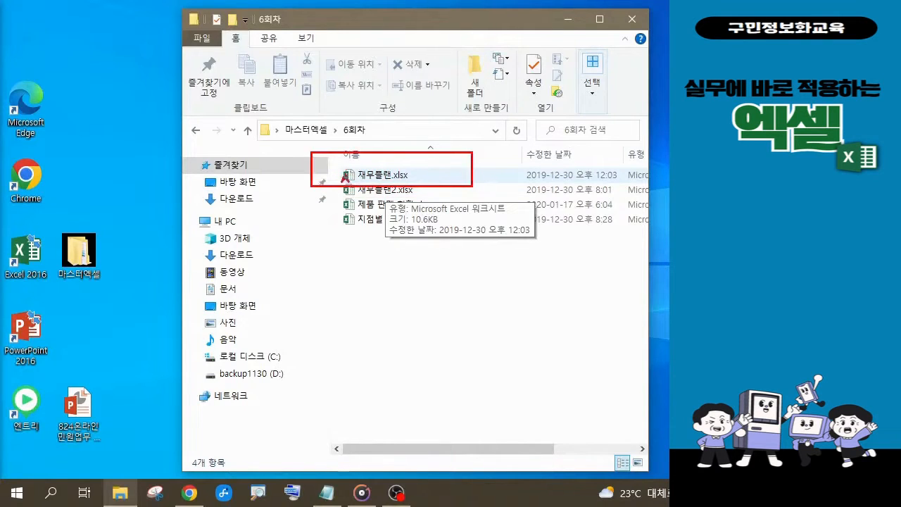
pyautogui.moveTo(345, 173); pyautogui.dragTo(293, 132)
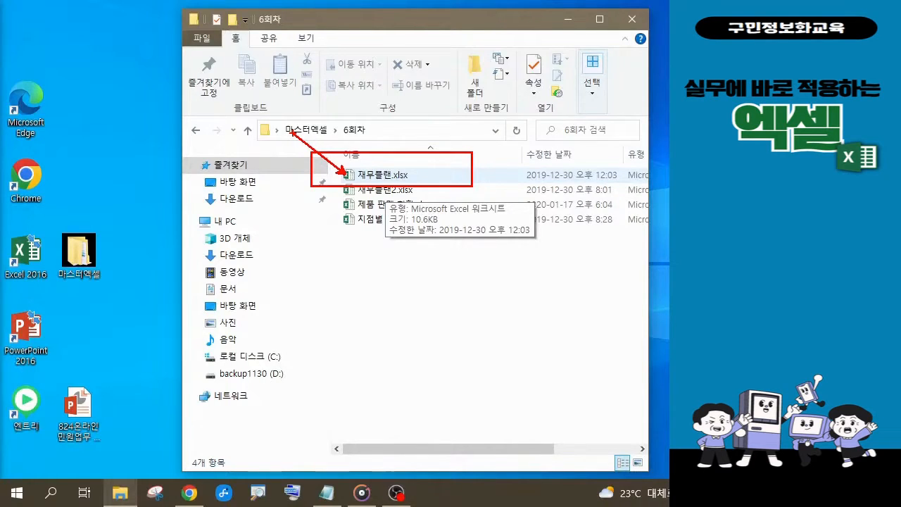
# Open the workbook 재무플랜.xlsx, enable editing and move its window so the sheet is fully in view.
pyautogui.doubleClick(385, 181)
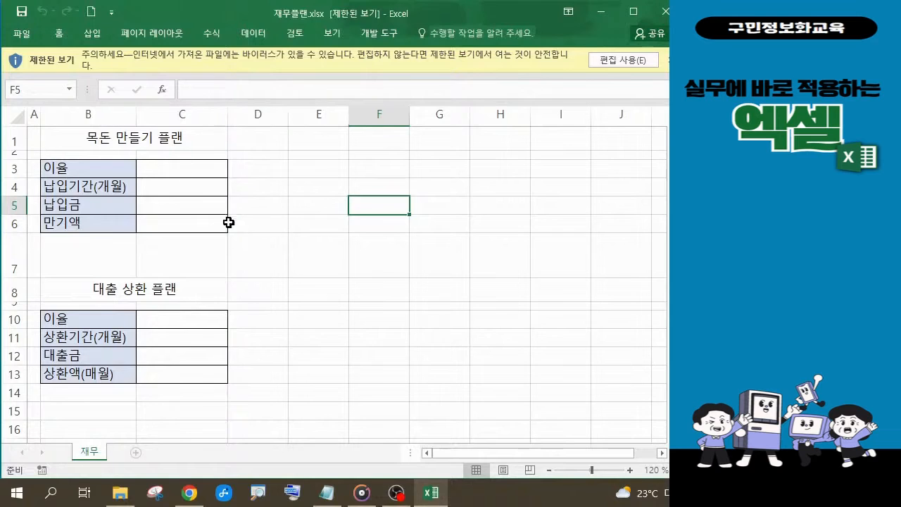
pyautogui.click(603, 65)
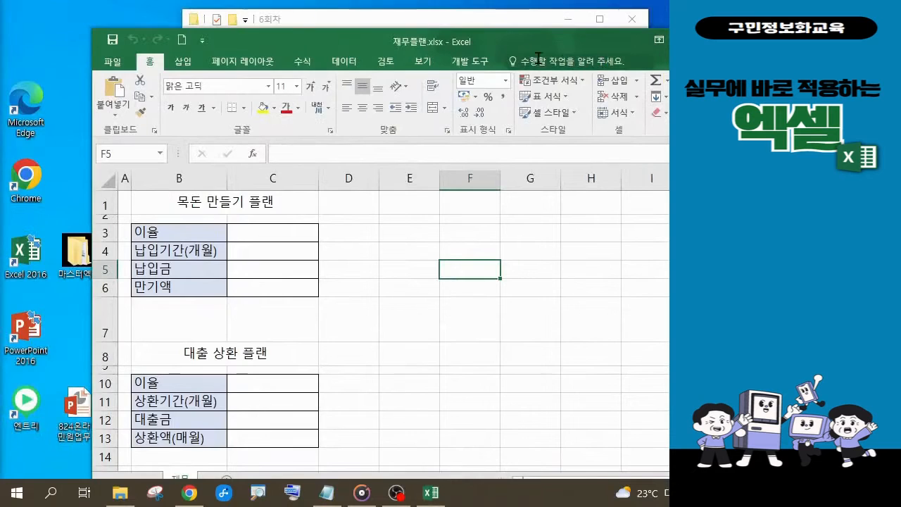
pyautogui.moveTo(358, 43); pyautogui.dragTo(269, 15)
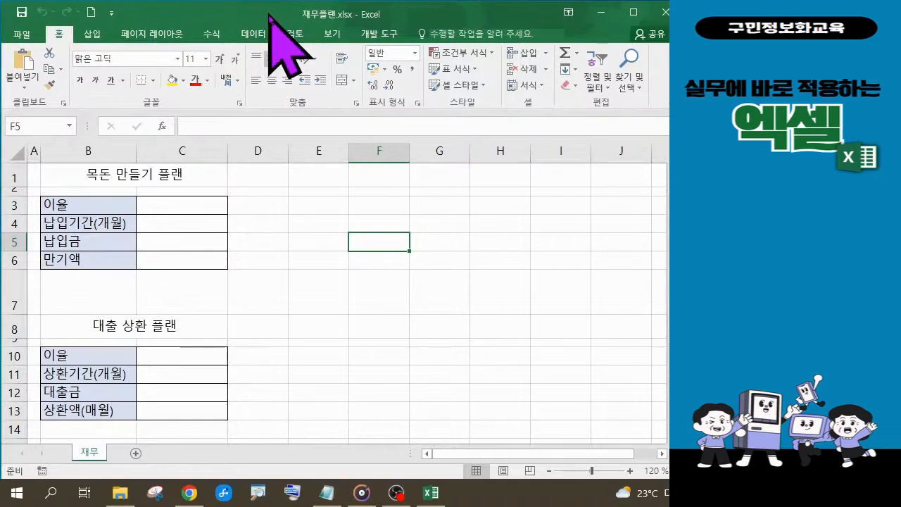
pyautogui.moveTo(270, 16); pyautogui.dragTo(268, 15)
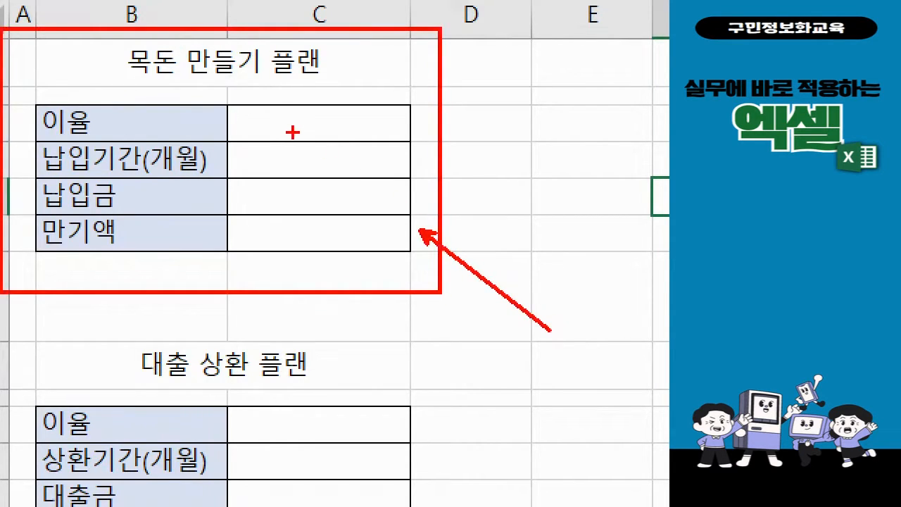
pyautogui.moveTo(288, 124)
pyautogui.mouseDown()
pyautogui.moveTo(318, 138)
pyautogui.moveTo(304, 144)
pyautogui.moveTo(297, 169)
pyautogui.moveTo(322, 148)
pyautogui.moveTo(319, 180)
pyautogui.mouseUp()
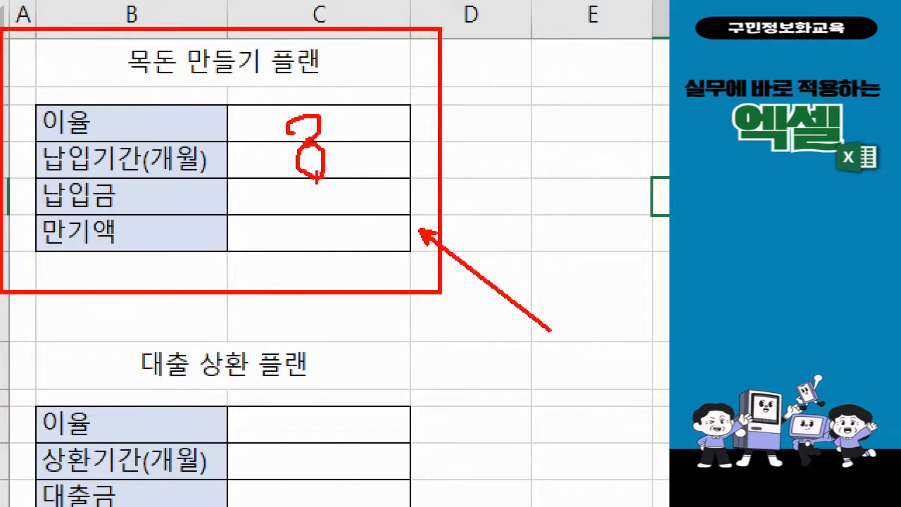
pyautogui.moveTo(325, 208)
pyautogui.mouseDown()
pyautogui.moveTo(310, 211)
pyautogui.moveTo(289, 187)
pyautogui.moveTo(319, 209)
pyautogui.mouseUp()
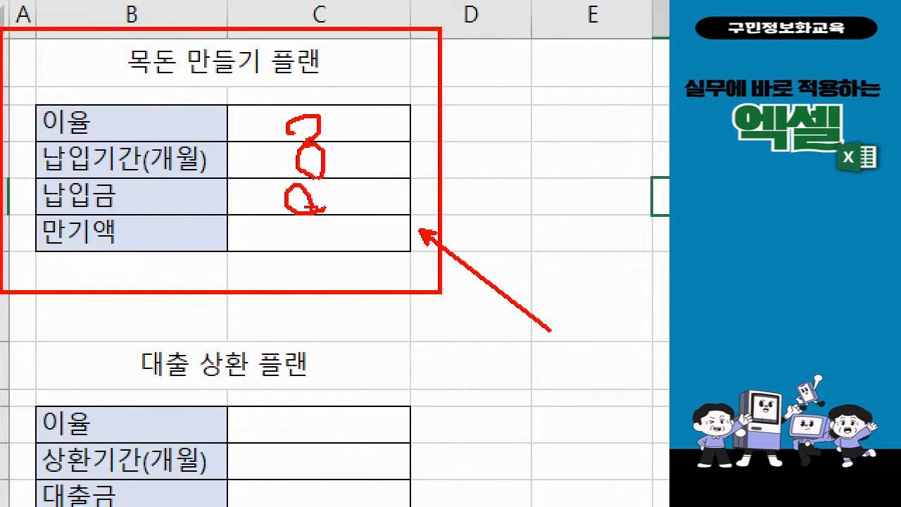
pyautogui.moveTo(348, 124)
pyautogui.mouseDown()
pyautogui.moveTo(406, 211)
pyautogui.moveTo(373, 211)
pyautogui.mouseUp()
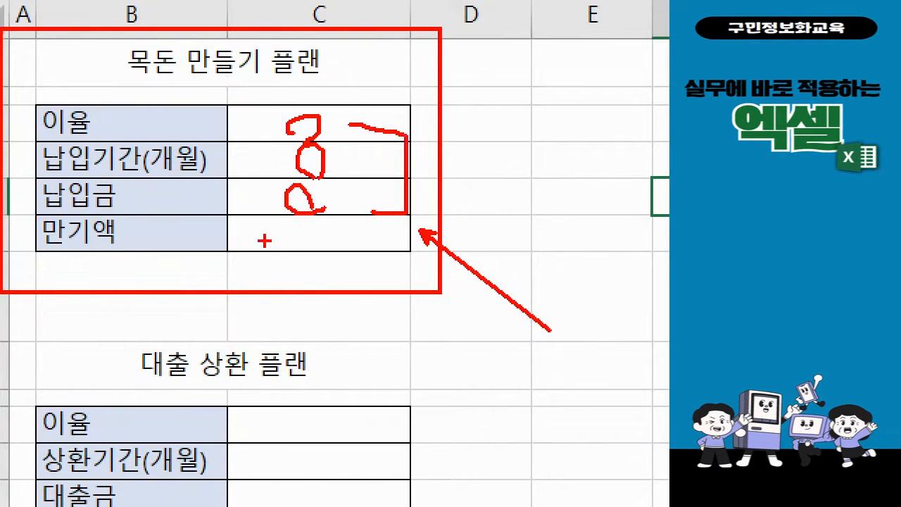
pyautogui.moveTo(236, 227)
pyautogui.mouseDown()
pyautogui.moveTo(251, 245)
pyautogui.moveTo(276, 226)
pyautogui.moveTo(259, 265)
pyautogui.moveTo(272, 238)
pyautogui.moveTo(282, 255)
pyautogui.moveTo(303, 231)
pyautogui.mouseUp()
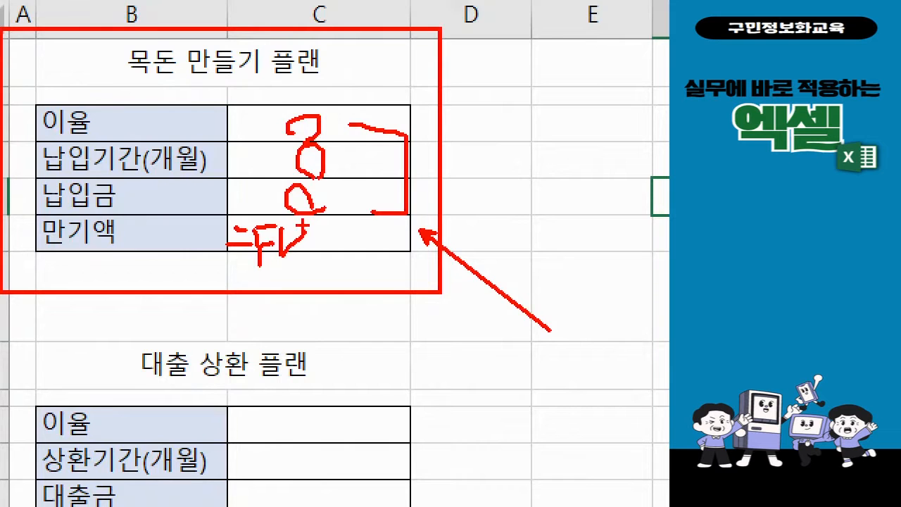
pyautogui.press('Escape')
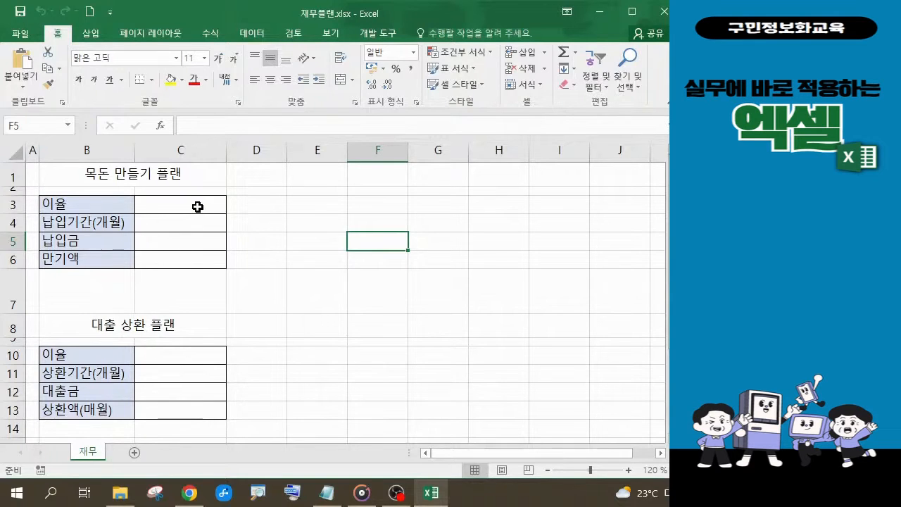
# Fill in the 목돈 만들기 플랜 table with 이율 2.5%, 납입기간 36 and 납입금 100000 in C3:C5.
pyautogui.click(197, 206)
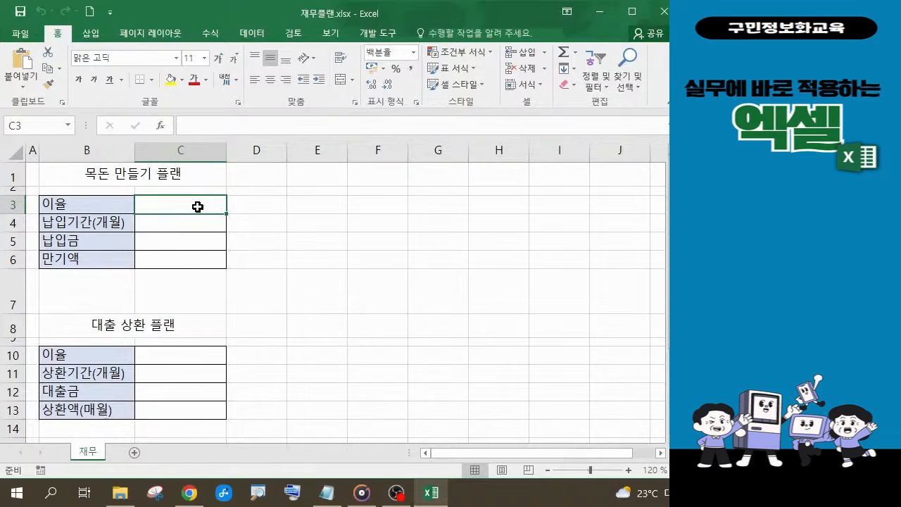
pyautogui.write('2.5')
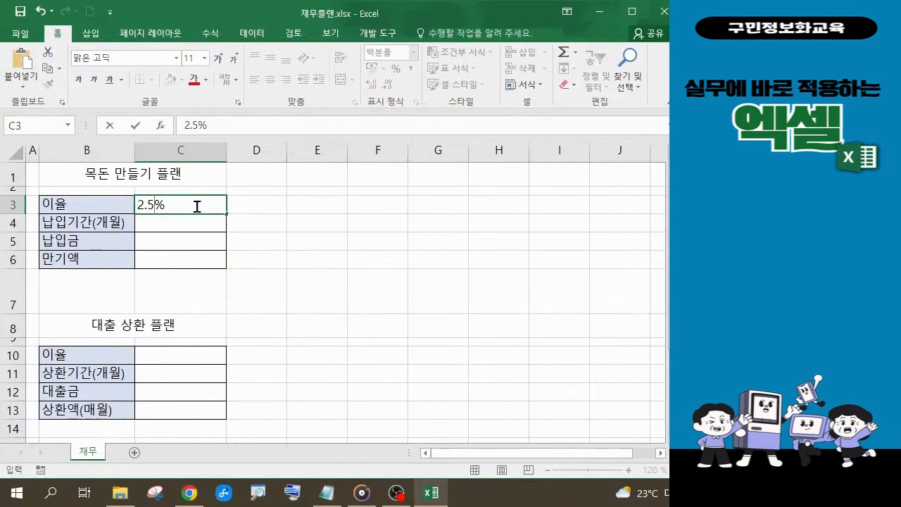
pyautogui.press('Return')
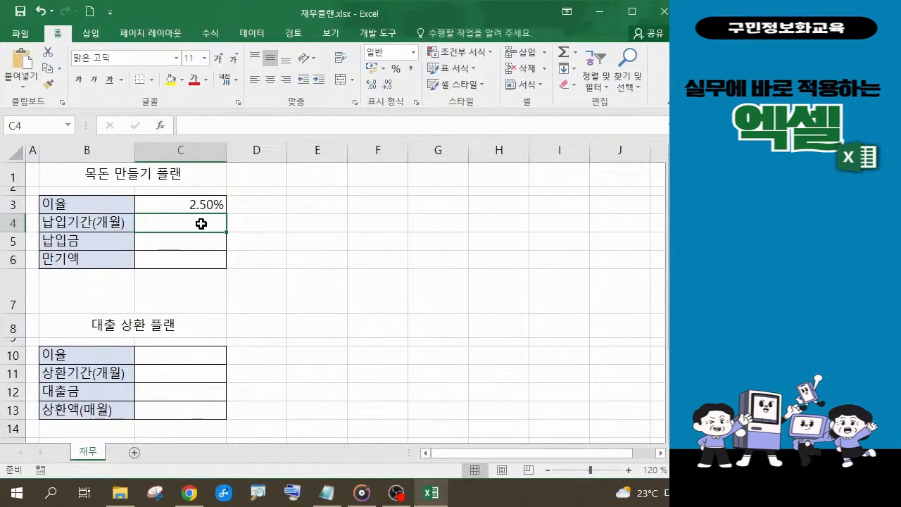
pyautogui.write('36')
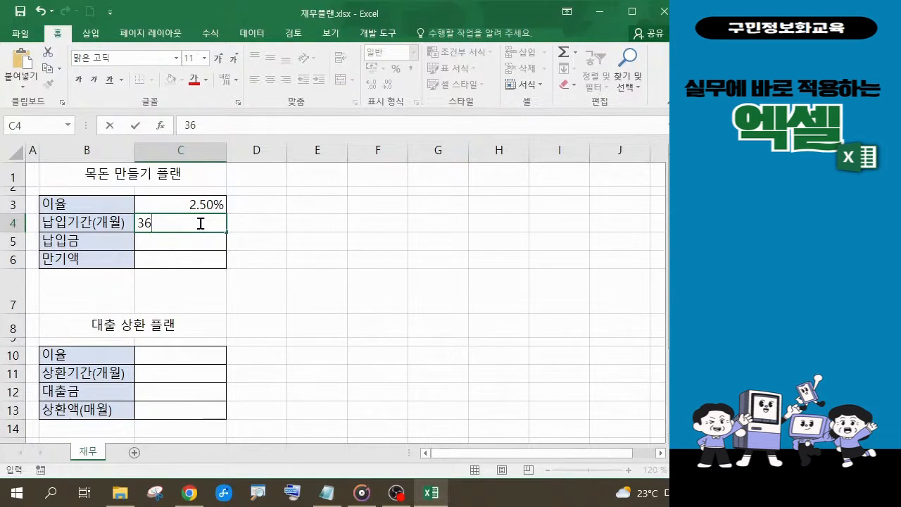
pyautogui.press('Return')
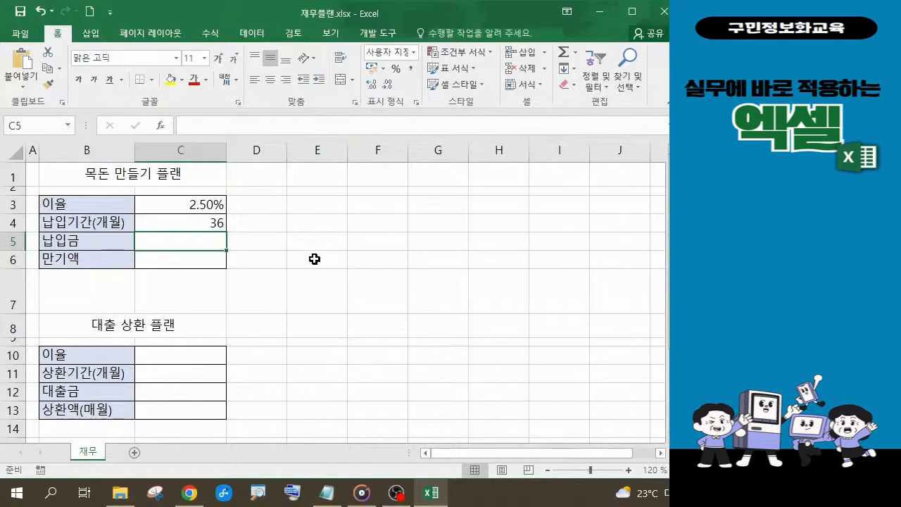
pyautogui.write('100000')
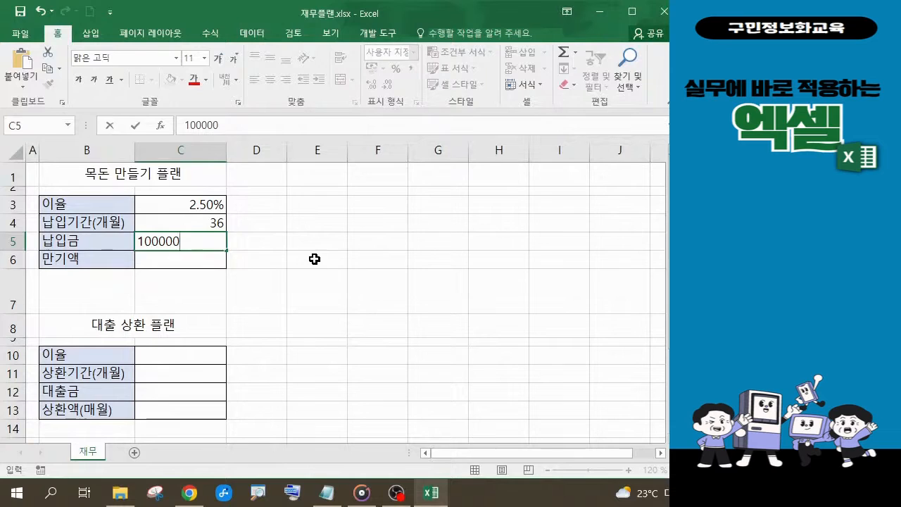
pyautogui.press('Return')
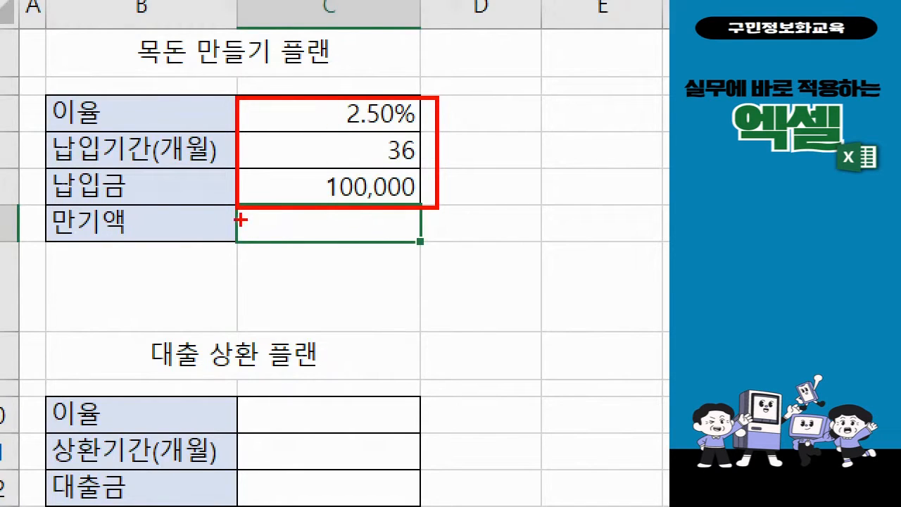
pyautogui.moveTo(240, 219)
pyautogui.mouseDown()
pyautogui.moveTo(266, 220)
pyautogui.moveTo(256, 233)
pyautogui.moveTo(298, 218)
pyautogui.moveTo(282, 262)
pyautogui.moveTo(290, 239)
pyautogui.moveTo(316, 254)
pyautogui.moveTo(322, 230)
pyautogui.mouseUp()
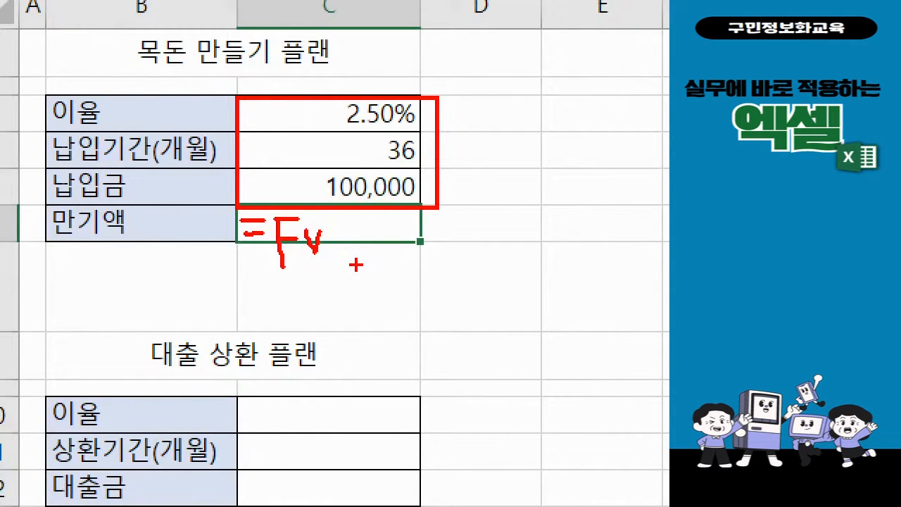
pyautogui.press('Escape')
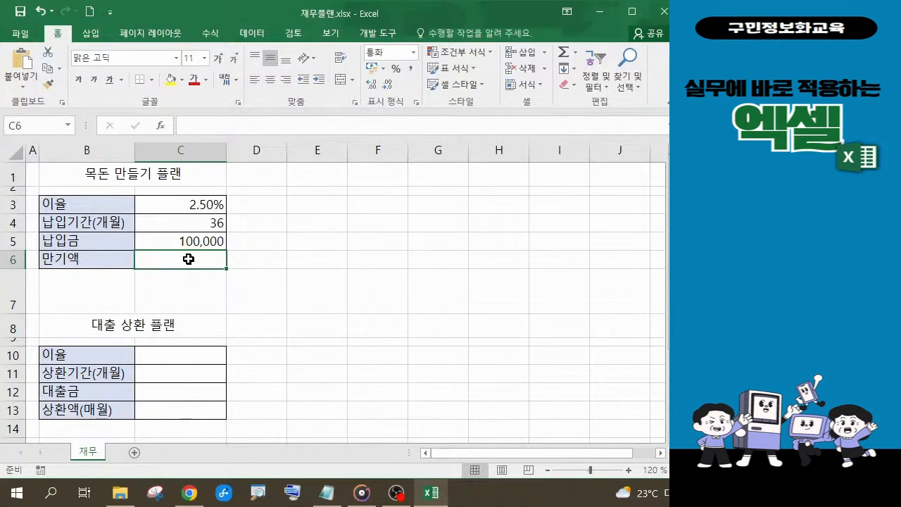
pyautogui.click(704, 268)
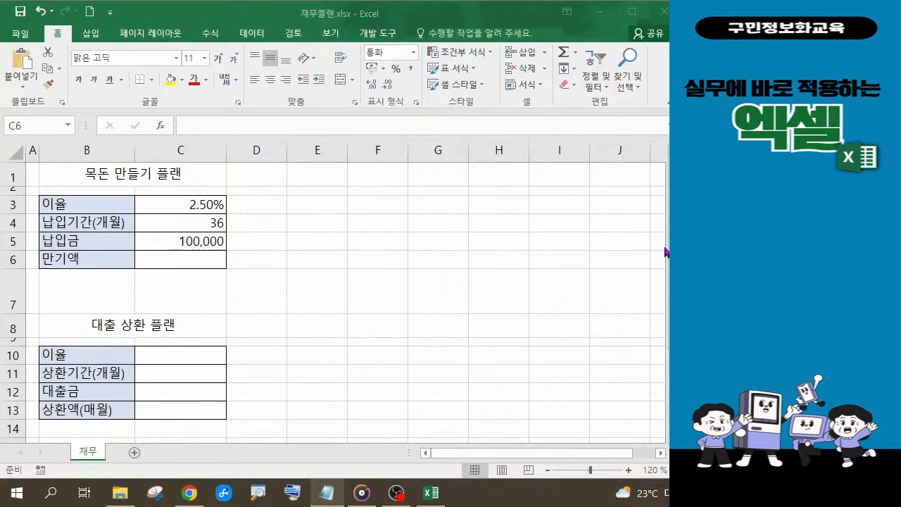
# Start a formula with the FV function in the 만기액 cell C6.
pyautogui.click(184, 260)
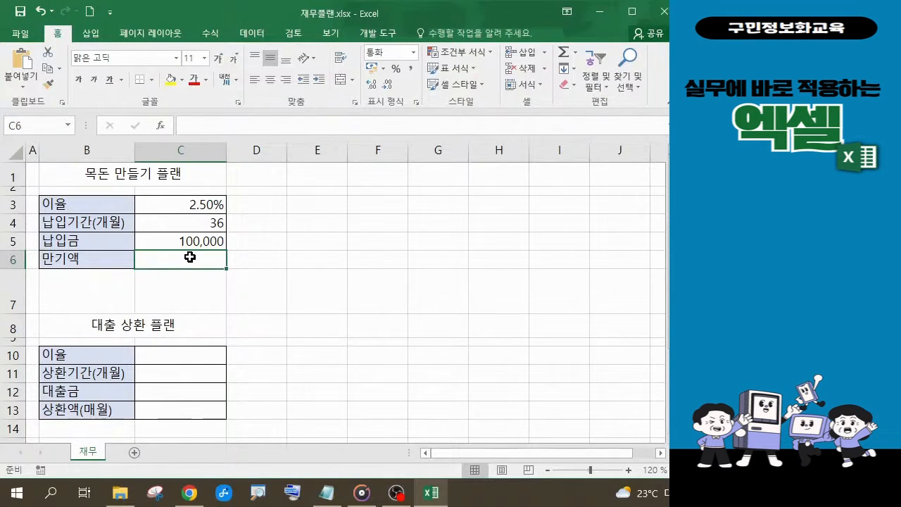
pyautogui.write('=')
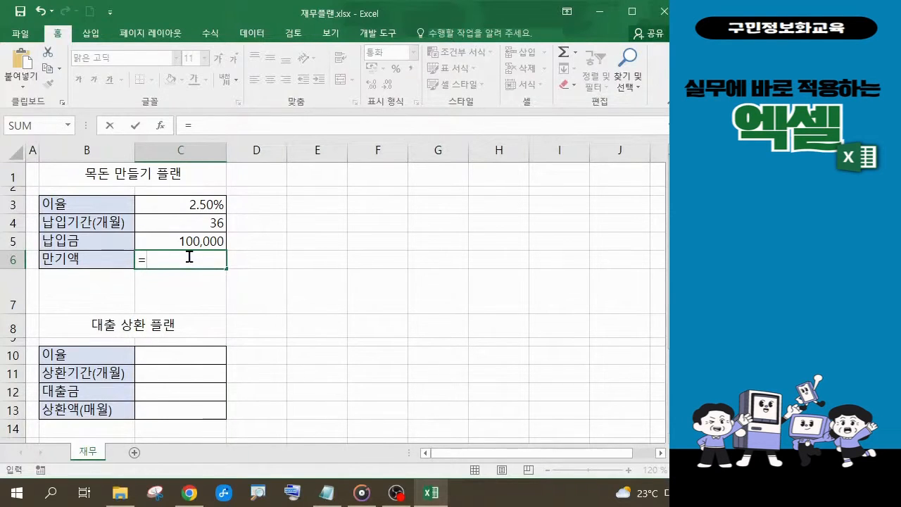
pyautogui.write('F')
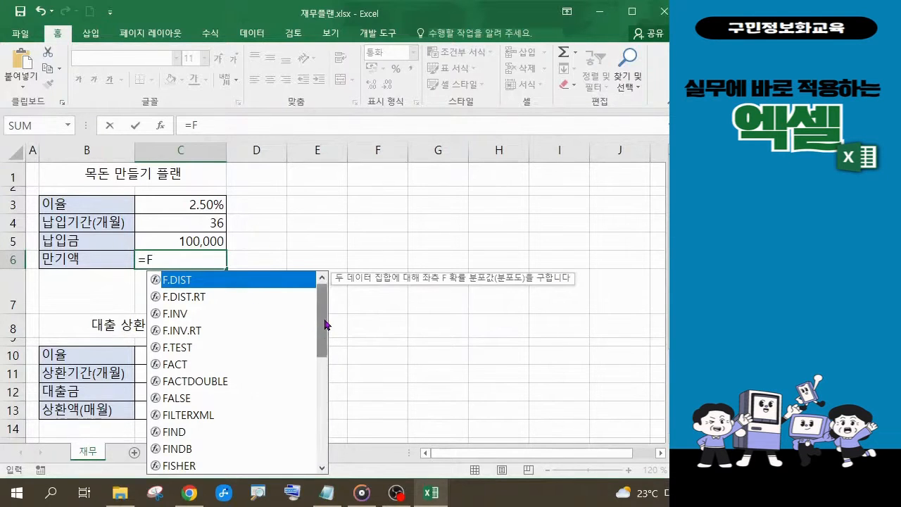
pyautogui.moveTo(321, 326); pyautogui.dragTo(318, 426)
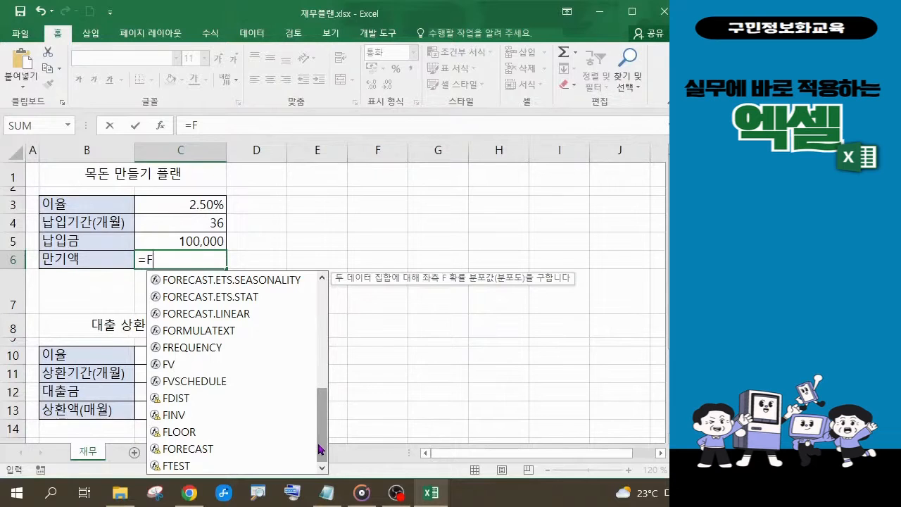
pyautogui.click(175, 371)
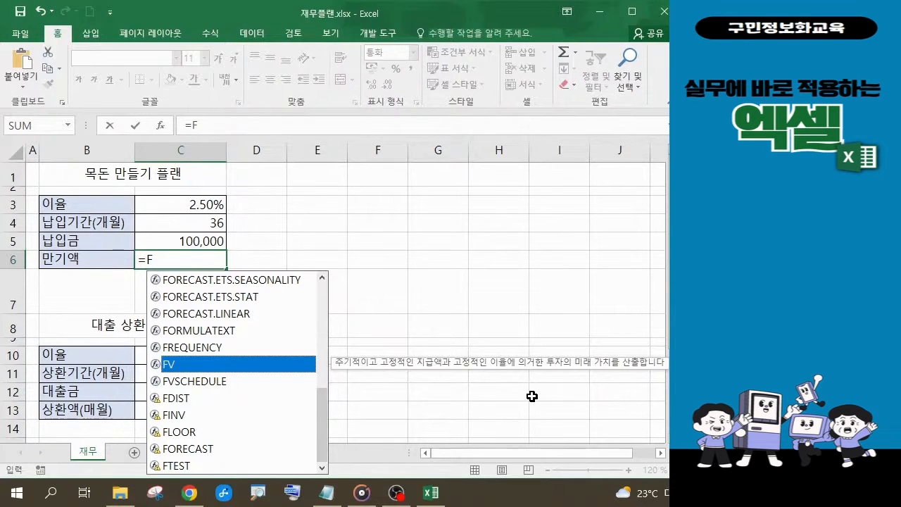
pyautogui.doubleClick(250, 365)
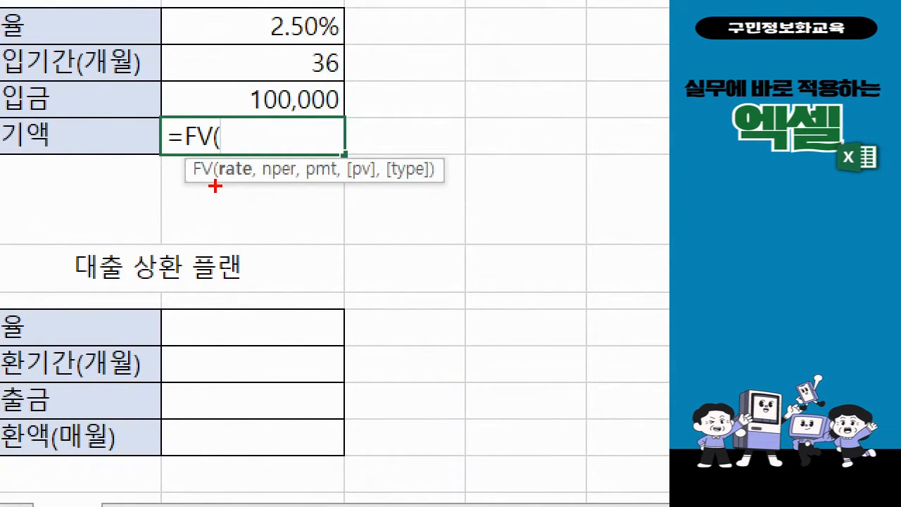
pyautogui.moveTo(219, 188); pyautogui.dragTo(417, 187)
pyautogui.press('ctrl')
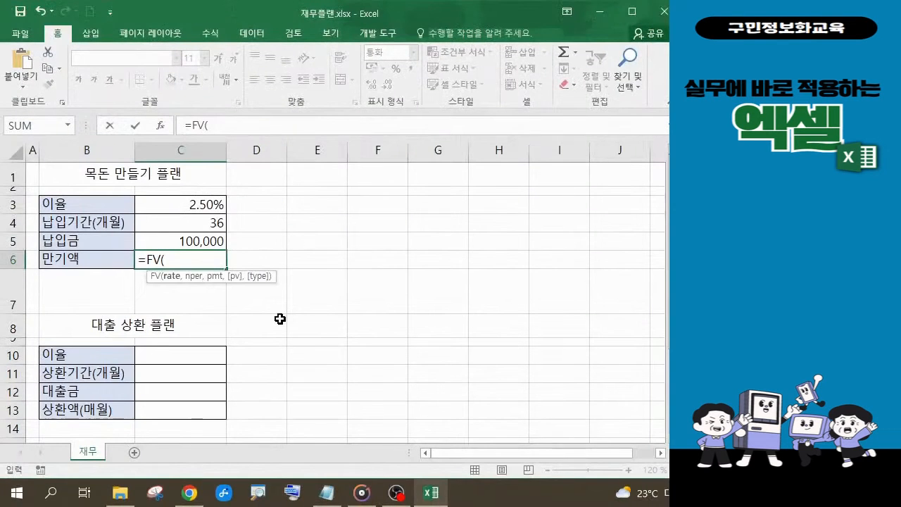
pyautogui.click(294, 492)
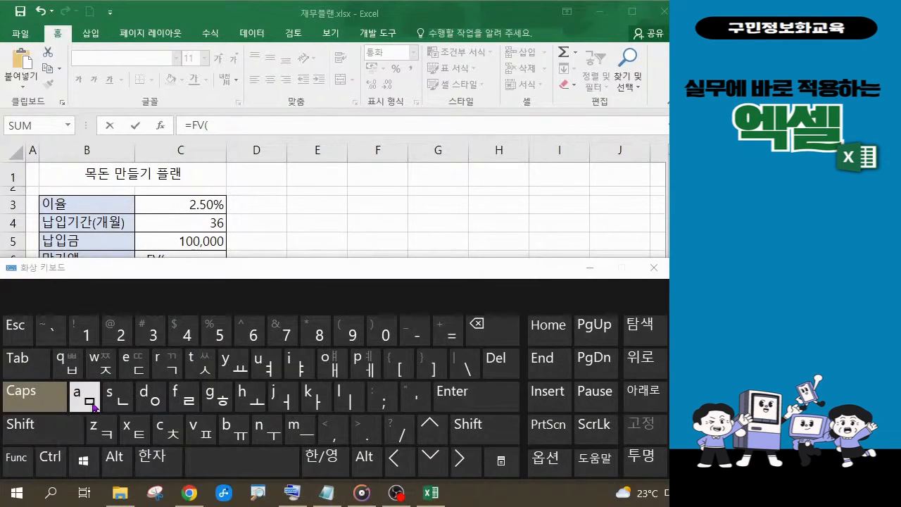
pyautogui.click(587, 268)
# Open the function arguments dialog for FV and move it clear of the values in column C.
pyautogui.hotkey('ctrl', 'a')
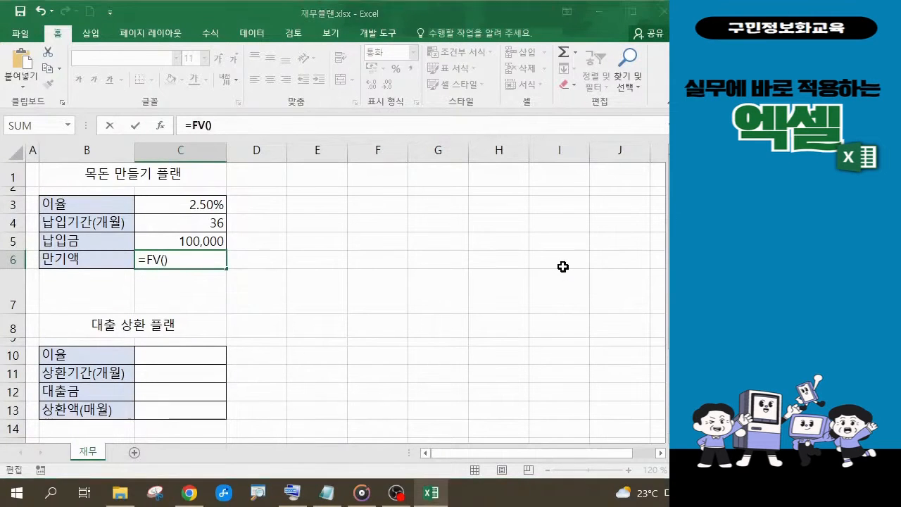
pyautogui.moveTo(301, 15); pyautogui.dragTo(396, 175)
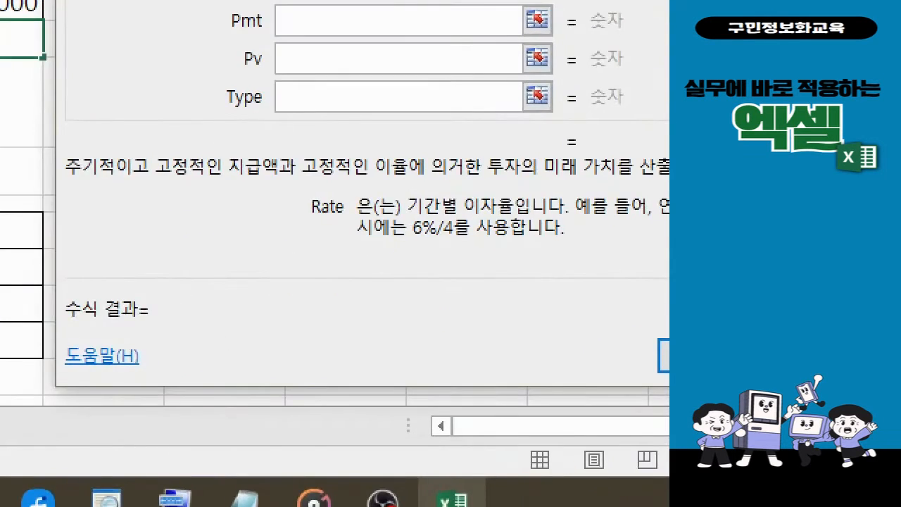
pyautogui.click(392, 229)
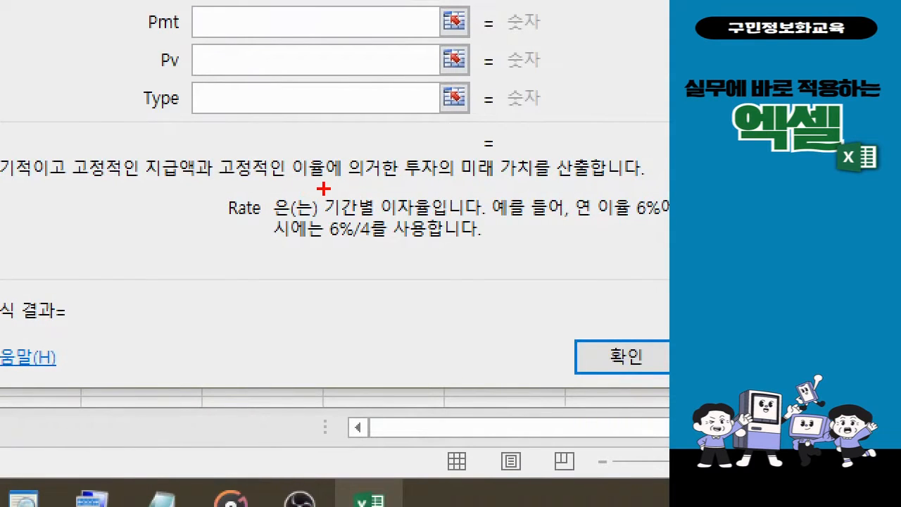
pyautogui.moveTo(324, 188)
pyautogui.mouseDown()
pyautogui.moveTo(419, 220)
pyautogui.moveTo(436, 216)
pyautogui.mouseUp()
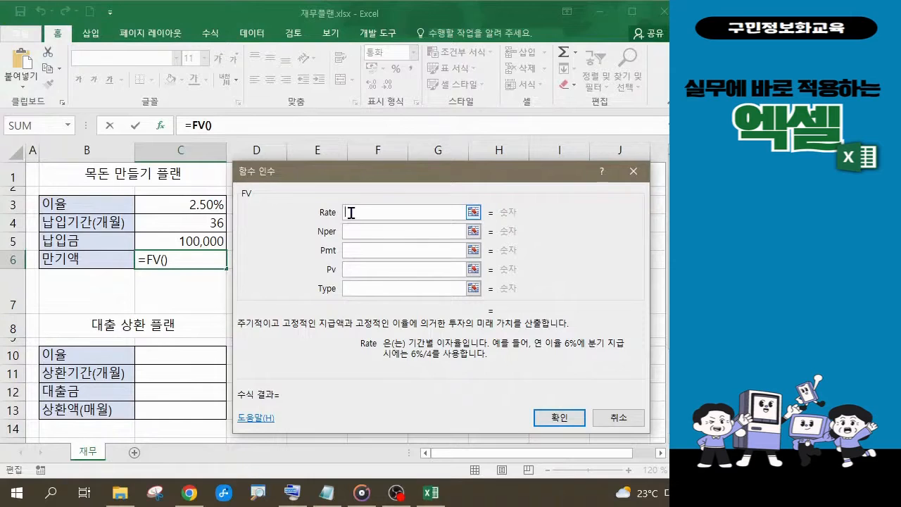
# Set the Rate argument of FV to the monthly rate C3/12.
pyautogui.click(202, 204)
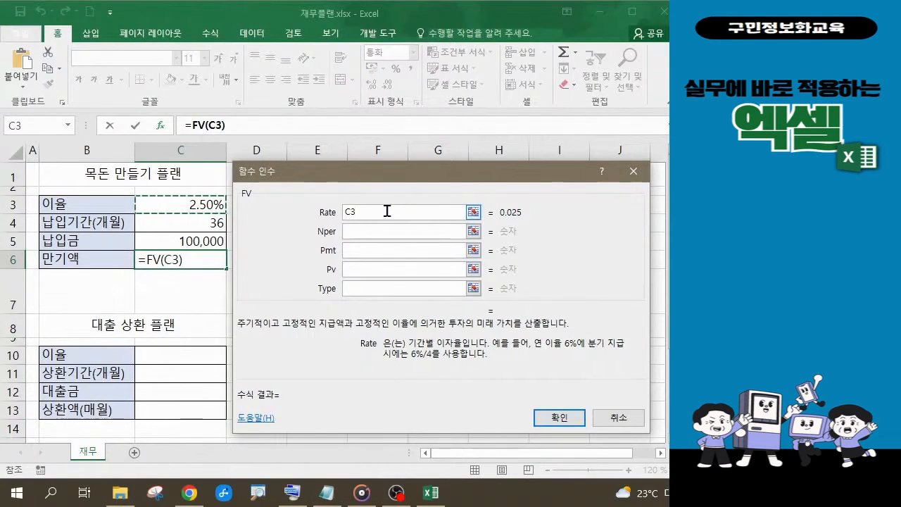
pyautogui.write('/')
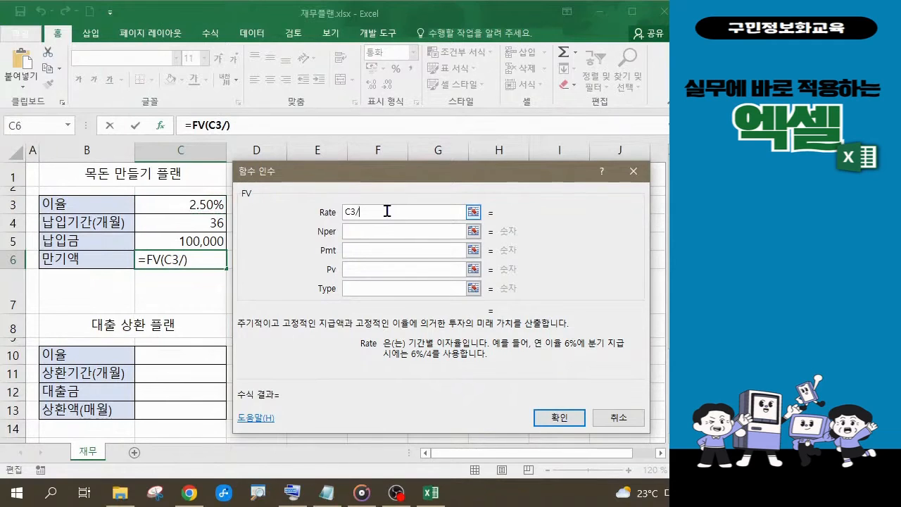
pyautogui.write('12')
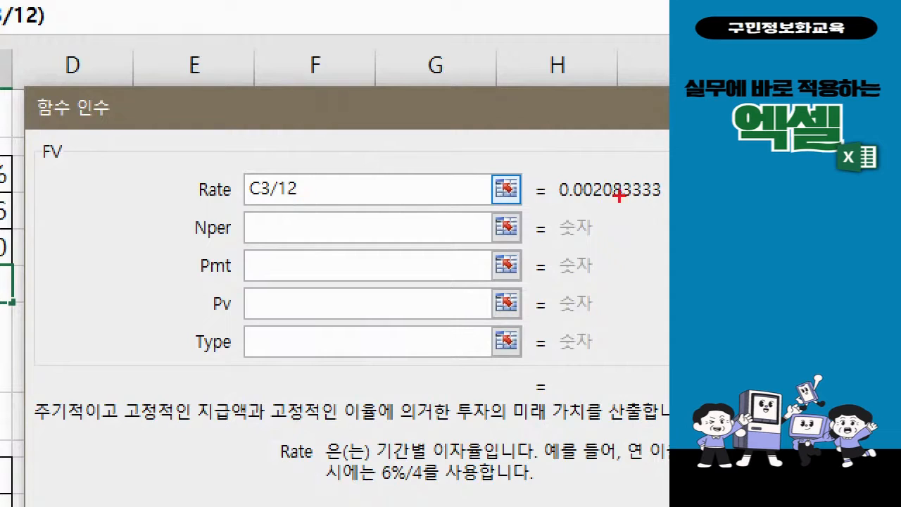
pyautogui.moveTo(540, 173)
pyautogui.mouseDown()
pyautogui.moveTo(566, 173)
pyautogui.moveTo(599, 200)
pyautogui.moveTo(640, 200)
pyautogui.mouseUp()
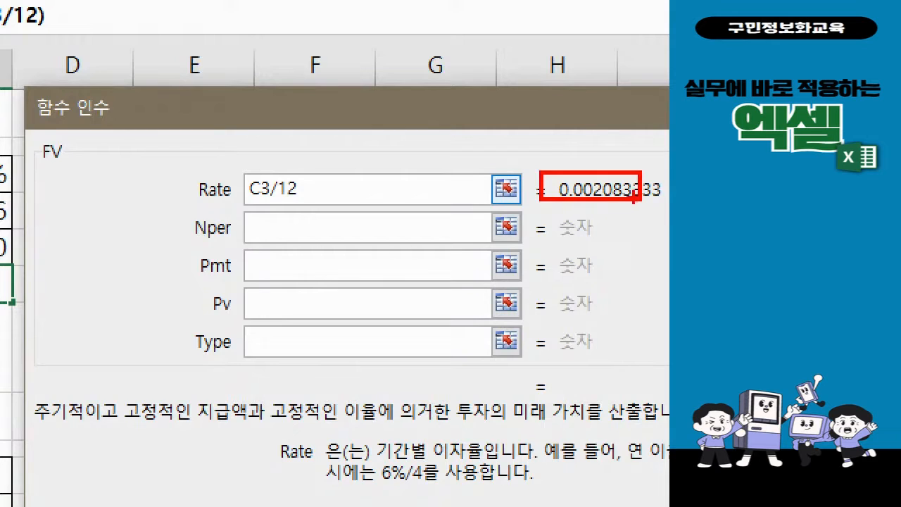
pyautogui.moveTo(237, 204)
pyautogui.mouseDown()
pyautogui.moveTo(168, 160)
pyautogui.moveTo(252, 209)
pyautogui.mouseUp()
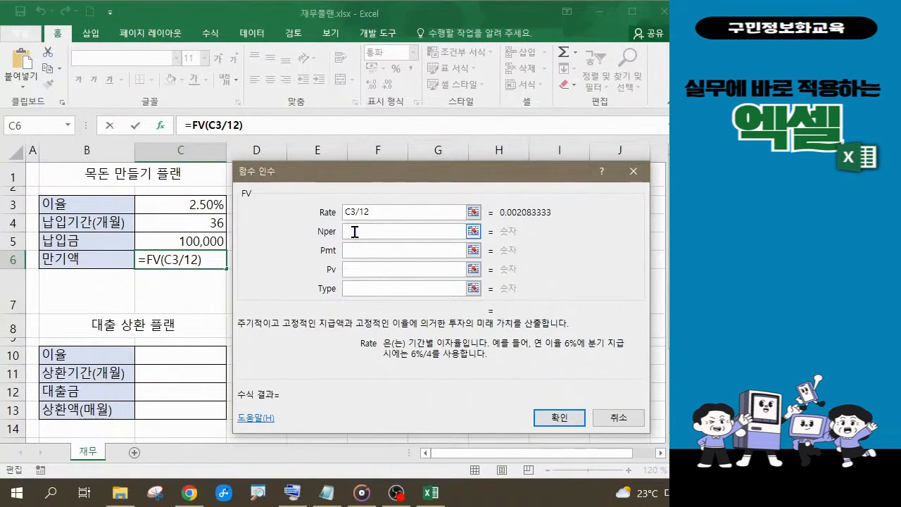
# Set the Nper argument of FV to the 납입기간 cell C4.
pyautogui.click(354, 232)
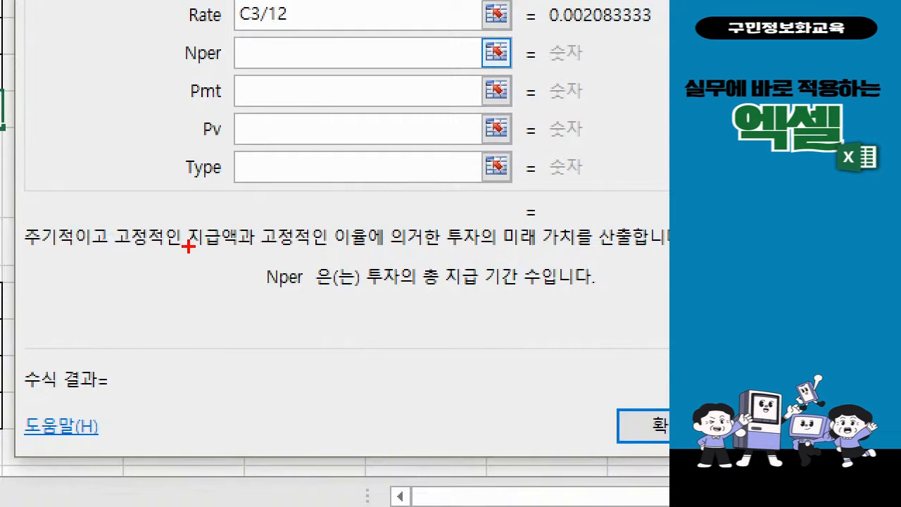
pyautogui.moveTo(110, 223); pyautogui.dragTo(209, 248)
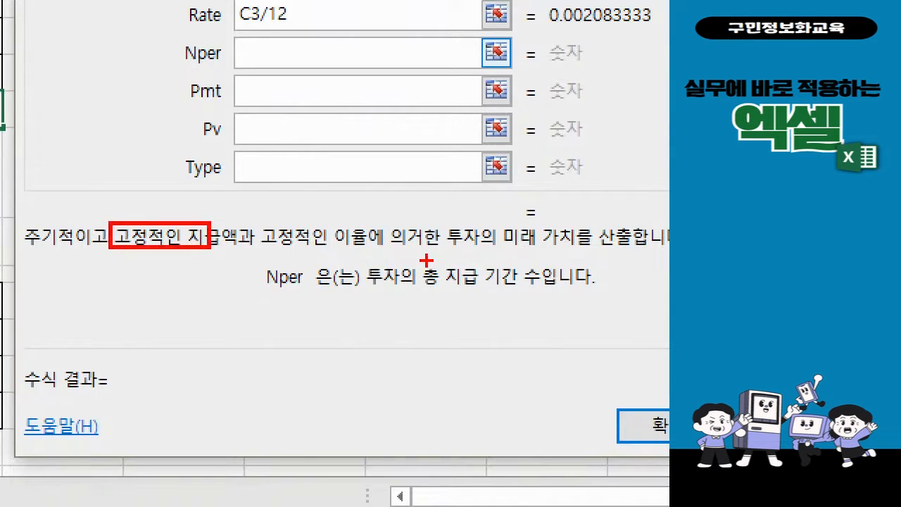
pyautogui.moveTo(426, 260); pyautogui.dragTo(519, 288)
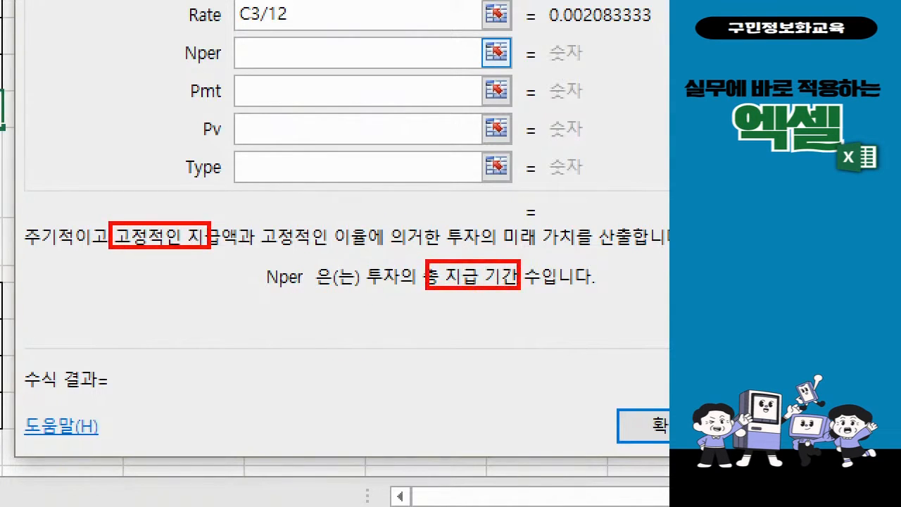
pyautogui.press('Escape')
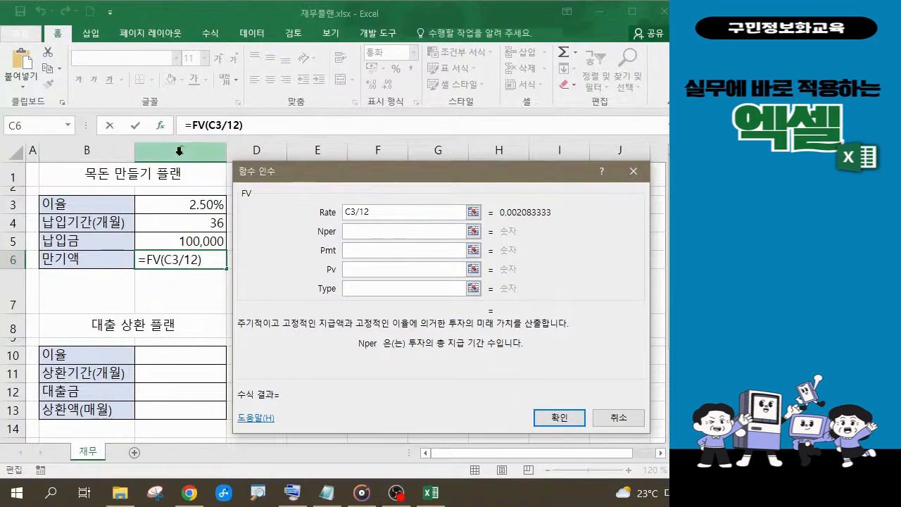
pyautogui.press('Tab')
pyautogui.click(194, 223)
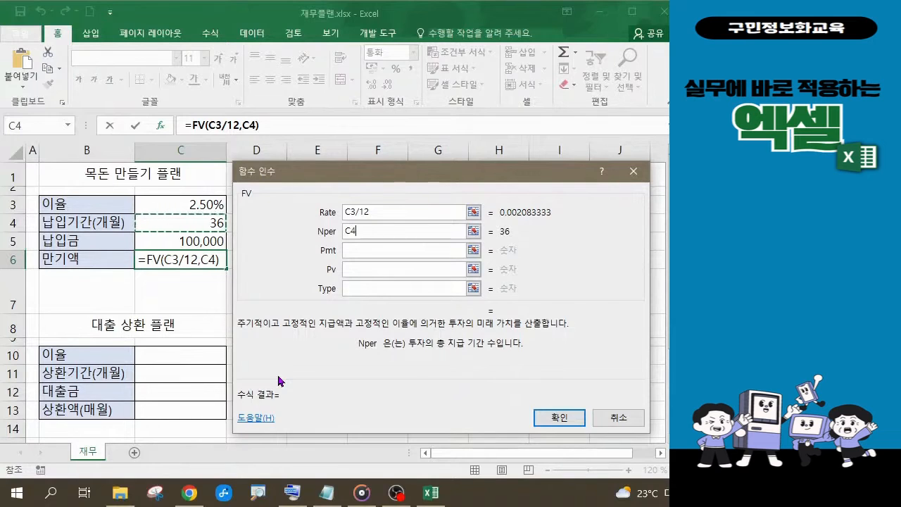
# Set the Pmt argument of FV to the negated 납입금 cell, -C5.
pyautogui.click(367, 252)
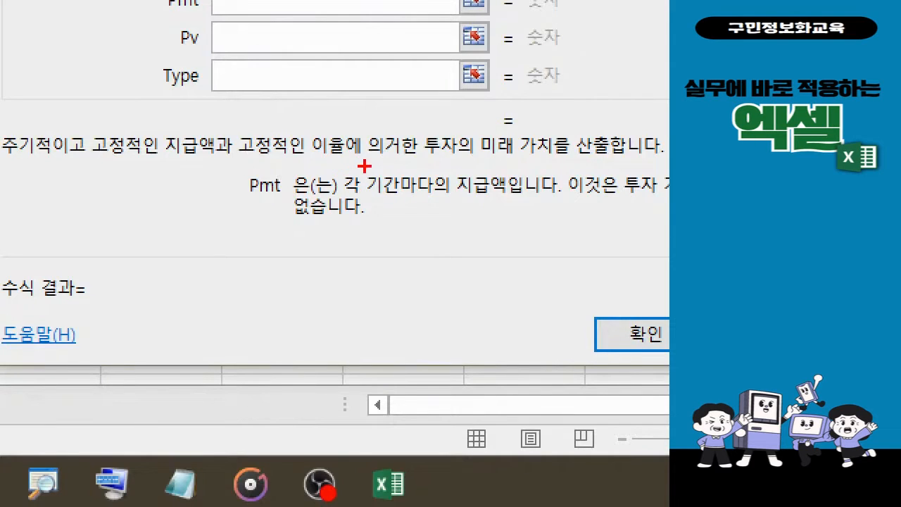
pyautogui.moveTo(233, 163); pyautogui.dragTo(512, 204)
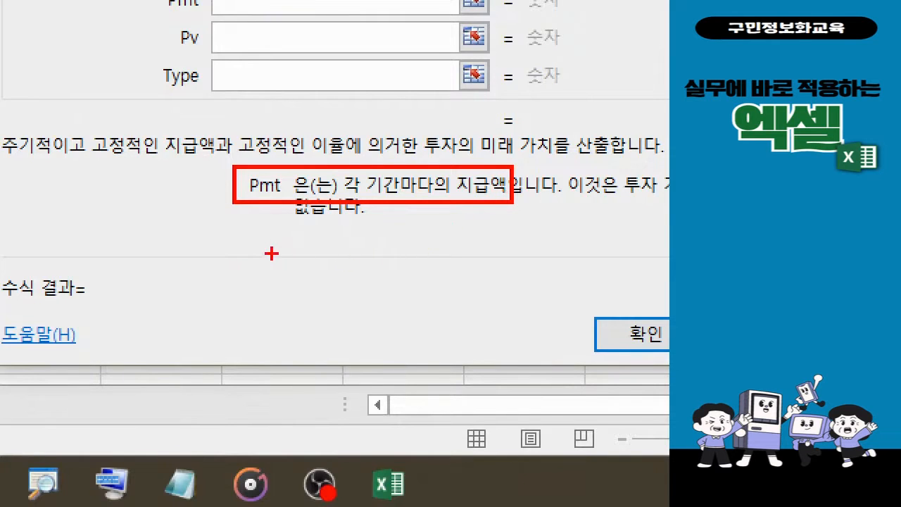
pyautogui.moveTo(254, 242)
pyautogui.mouseDown()
pyautogui.moveTo(264, 265)
pyautogui.moveTo(303, 241)
pyautogui.moveTo(308, 318)
pyautogui.mouseUp()
pyautogui.moveTo(325, 242)
pyautogui.mouseDown()
pyautogui.moveTo(353, 237)
pyautogui.moveTo(355, 269)
pyautogui.moveTo(387, 273)
pyautogui.moveTo(384, 316)
pyautogui.moveTo(356, 293)
pyautogui.mouseUp()
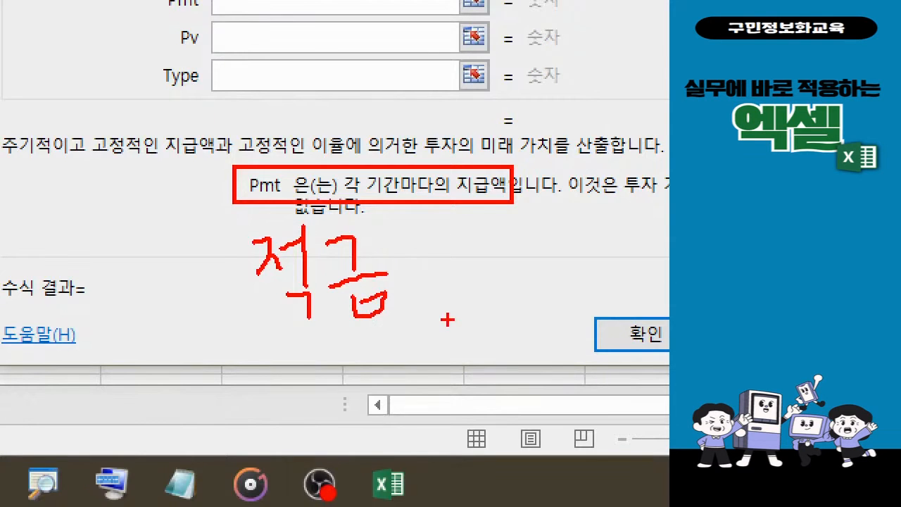
pyautogui.press('Escape')
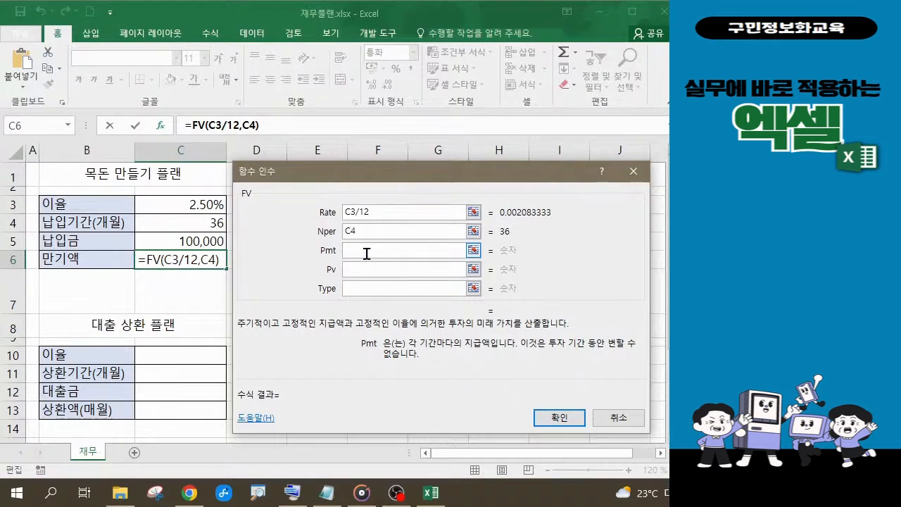
pyautogui.click(202, 244)
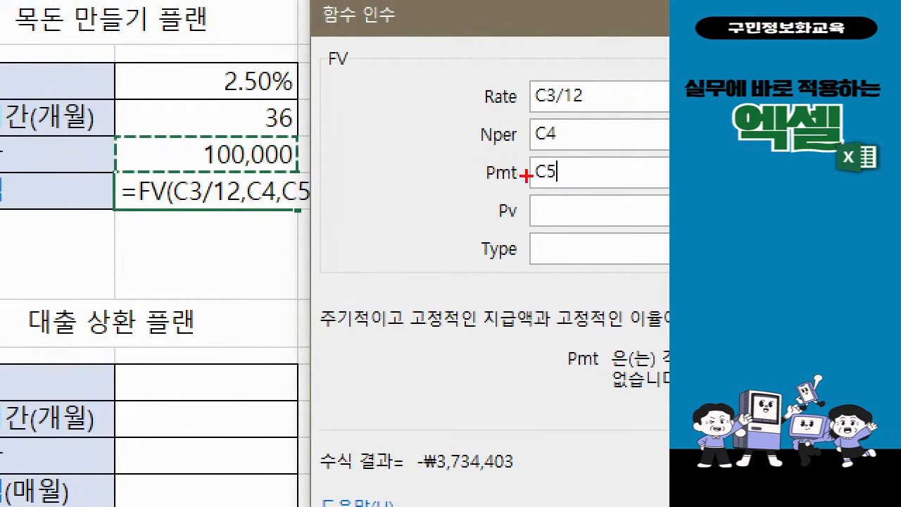
pyautogui.moveTo(527, 173); pyautogui.dragTo(477, 174)
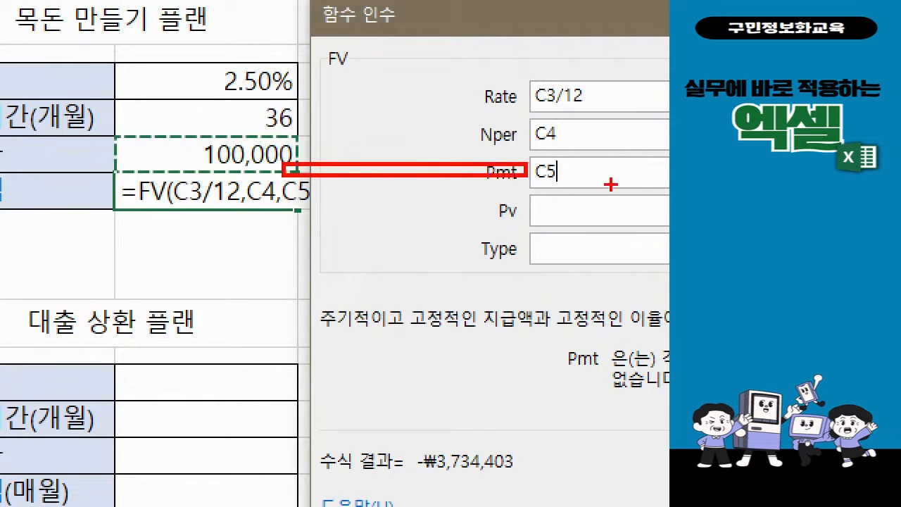
pyautogui.moveTo(588, 183)
pyautogui.mouseDown()
pyautogui.moveTo(511, 185)
pyautogui.moveTo(561, 163)
pyautogui.moveTo(560, 187)
pyautogui.mouseUp()
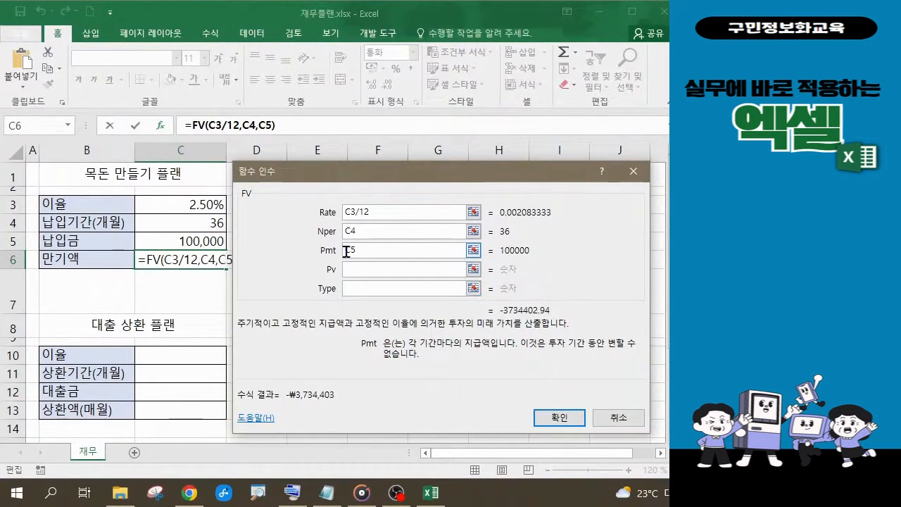
pyautogui.write('-')
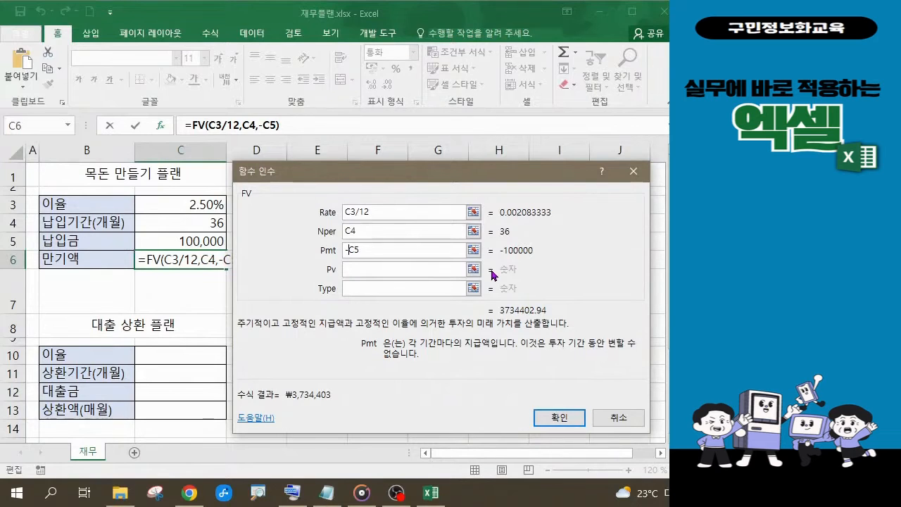
# Read the descriptions of the optional Pv and Type arguments, leaving both empty.
pyautogui.click(360, 269)
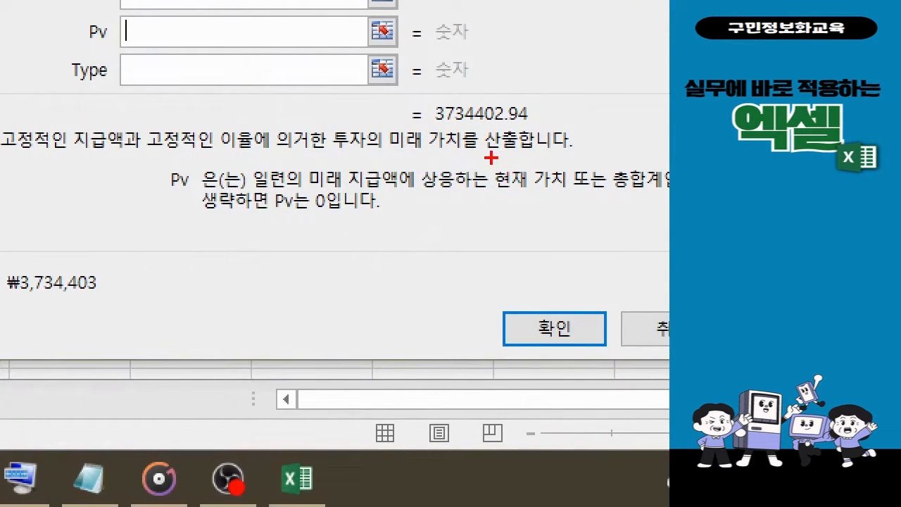
pyautogui.moveTo(490, 156); pyautogui.dragTo(567, 199)
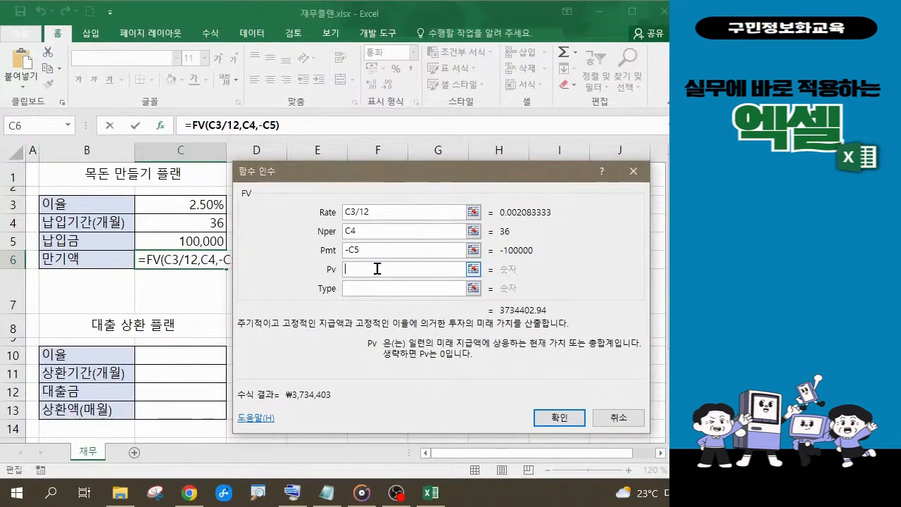
pyautogui.click(367, 289)
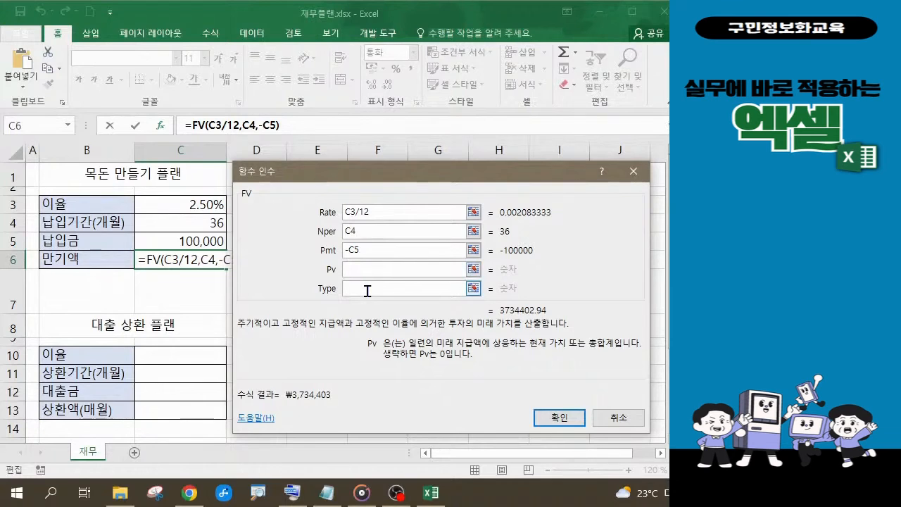
pyautogui.click(367, 290)
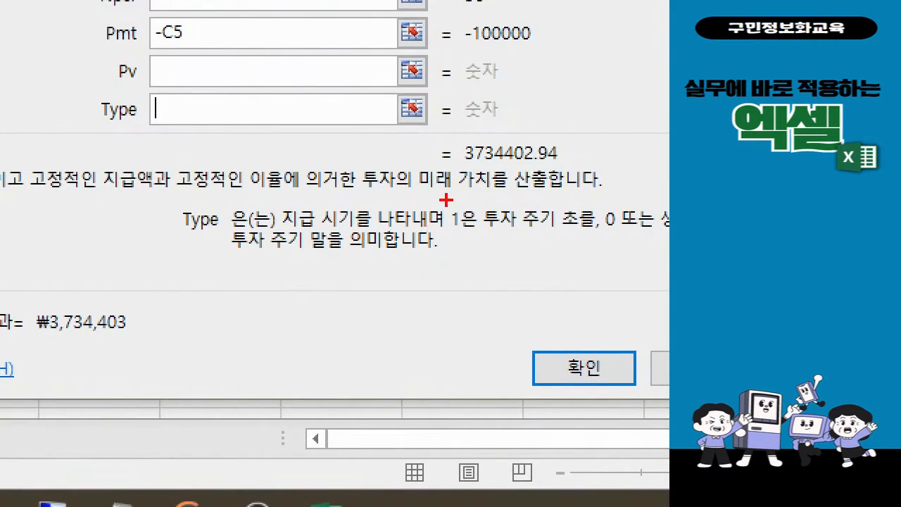
pyautogui.moveTo(438, 198); pyautogui.dragTo(585, 245)
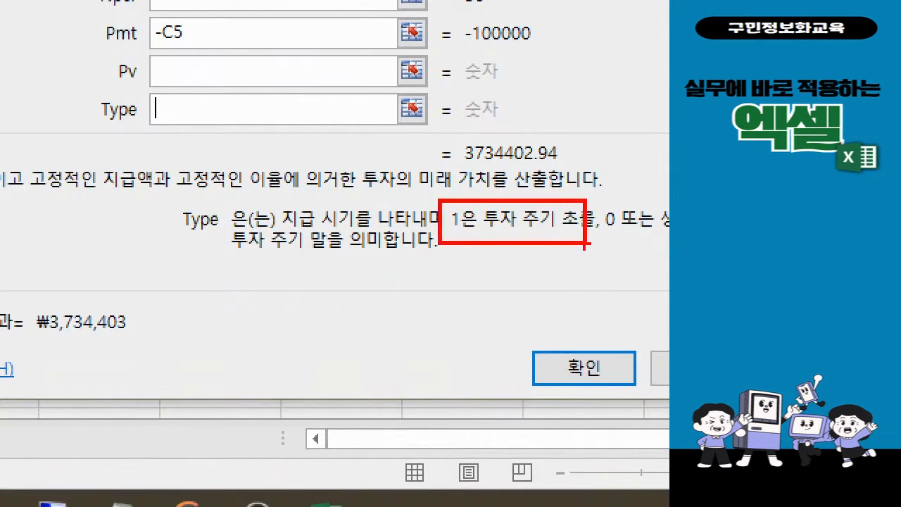
pyautogui.moveTo(263, 226); pyautogui.dragTo(333, 259)
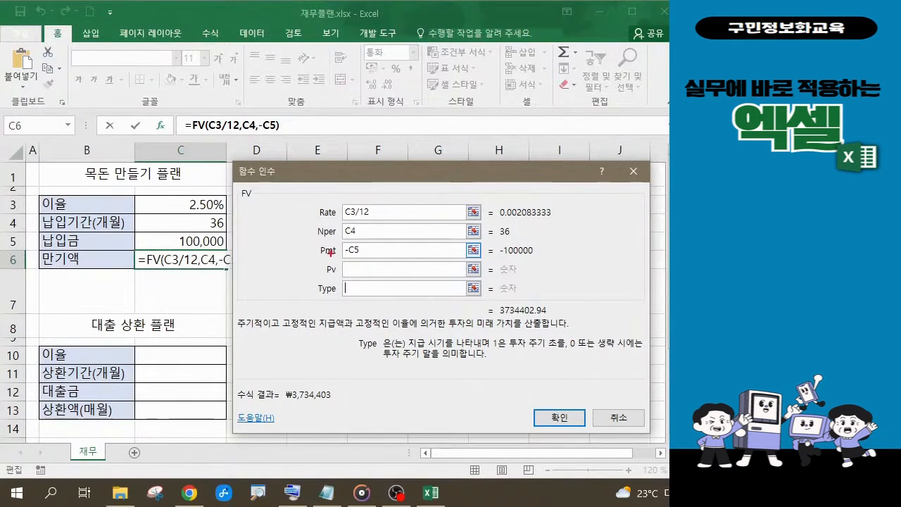
# Check the FV arguments against the formula and accept them to calculate the 만기액 in C6.
pyautogui.moveTo(159, 97); pyautogui.dragTo(296, 145)
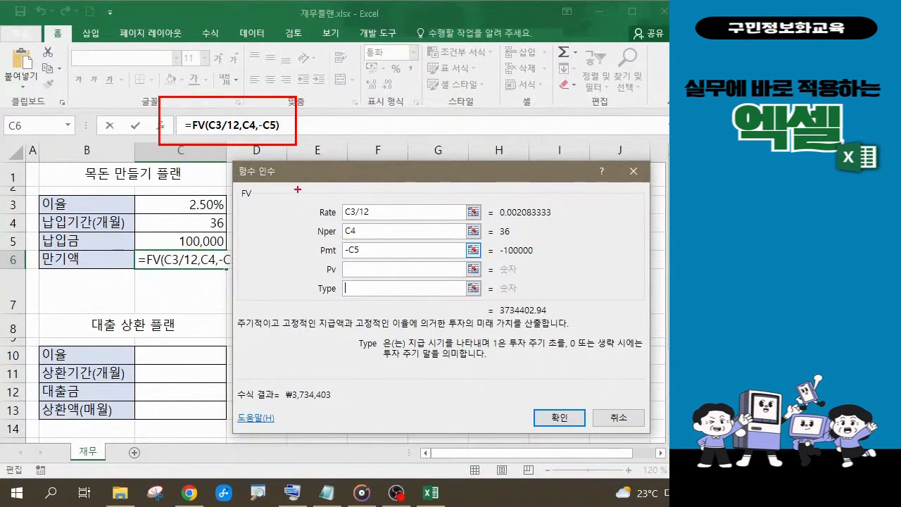
pyautogui.moveTo(294, 189)
pyautogui.mouseDown()
pyautogui.moveTo(438, 246)
pyautogui.moveTo(460, 278)
pyautogui.moveTo(536, 299)
pyautogui.moveTo(559, 316)
pyautogui.mouseUp()
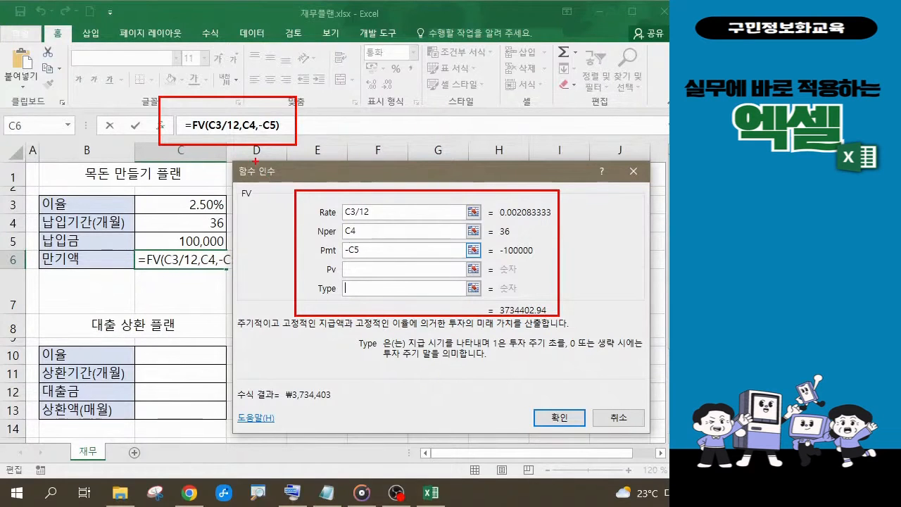
pyautogui.moveTo(256, 170); pyautogui.dragTo(284, 190)
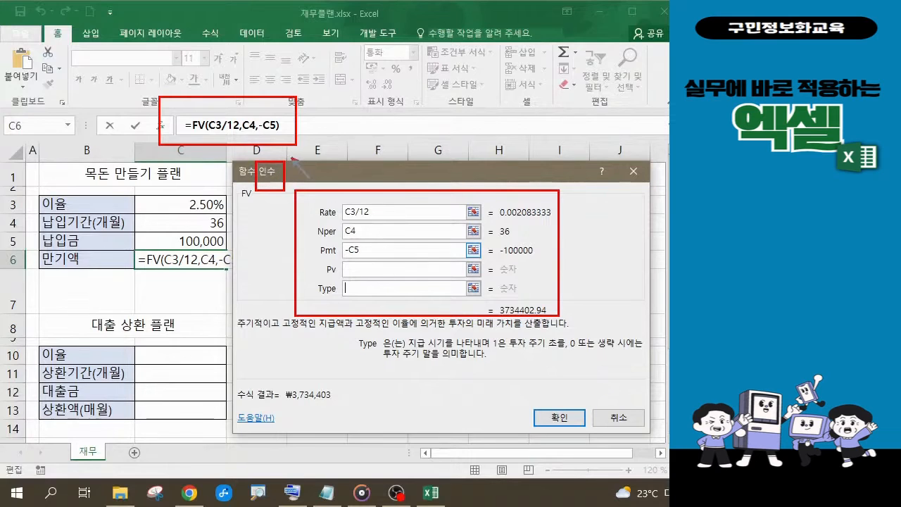
pyautogui.moveTo(293, 159)
pyautogui.mouseDown()
pyautogui.moveTo(310, 178)
pyautogui.moveTo(331, 173)
pyautogui.mouseUp()
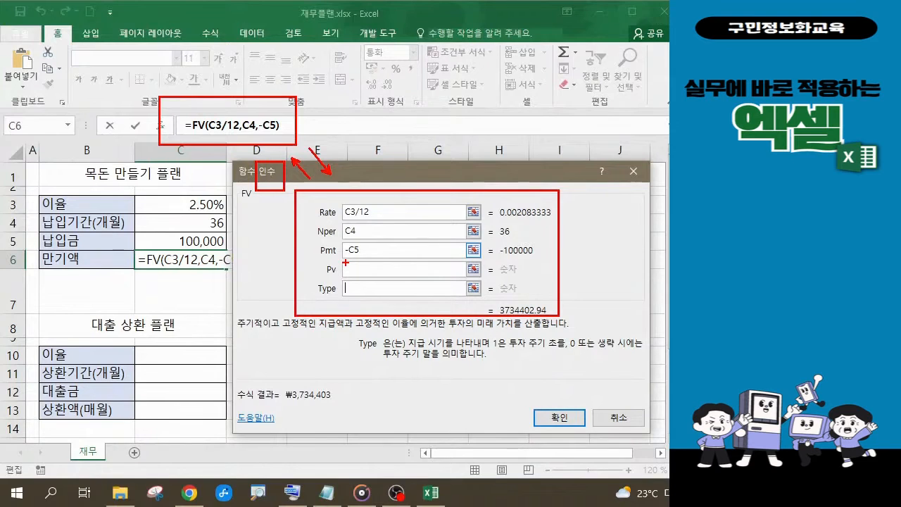
pyautogui.moveTo(588, 431)
pyautogui.mouseDown()
pyautogui.moveTo(560, 441)
pyautogui.moveTo(535, 384)
pyautogui.moveTo(574, 391)
pyautogui.moveTo(563, 429)
pyautogui.mouseUp()
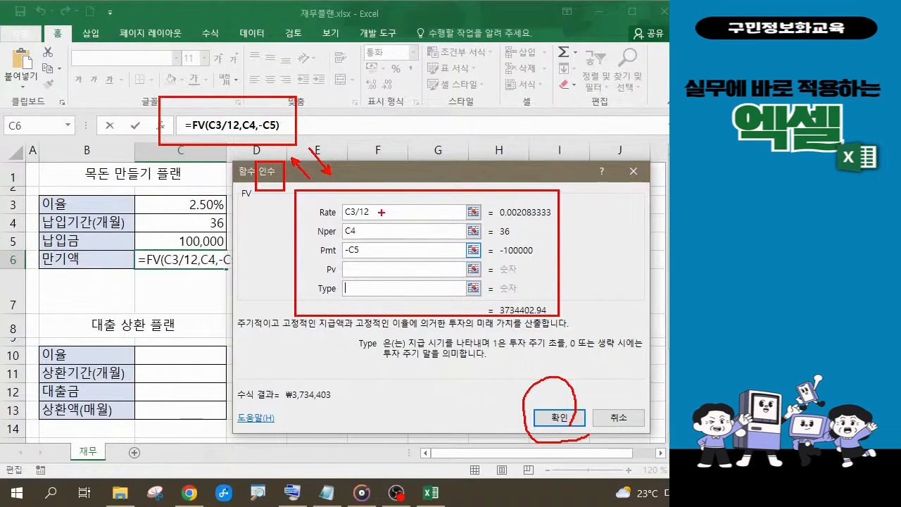
pyautogui.moveTo(380, 214)
pyautogui.mouseDown()
pyautogui.moveTo(385, 220)
pyautogui.moveTo(388, 208)
pyautogui.mouseUp()
pyautogui.moveTo(371, 249)
pyautogui.mouseDown()
pyautogui.moveTo(378, 256)
pyautogui.moveTo(386, 242)
pyautogui.moveTo(336, 249)
pyautogui.moveTo(344, 244)
pyautogui.moveTo(352, 259)
pyautogui.mouseUp()
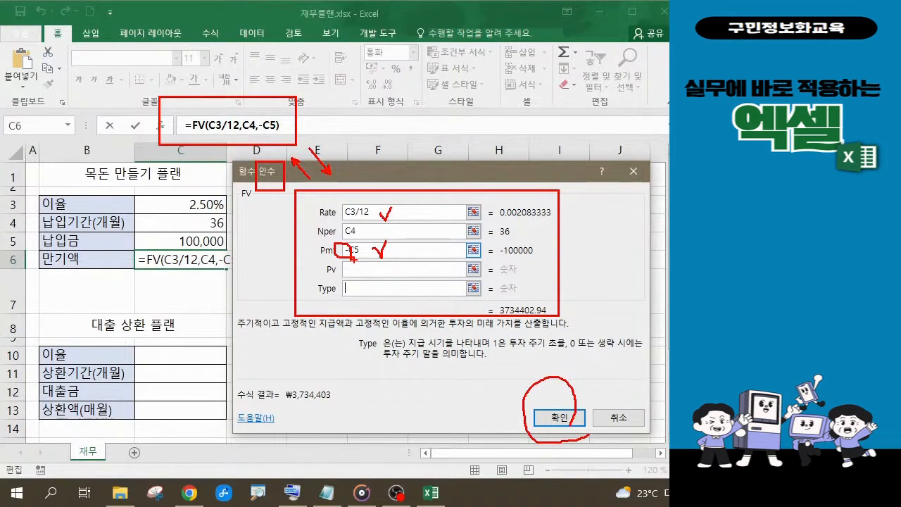
pyautogui.press('Escape')
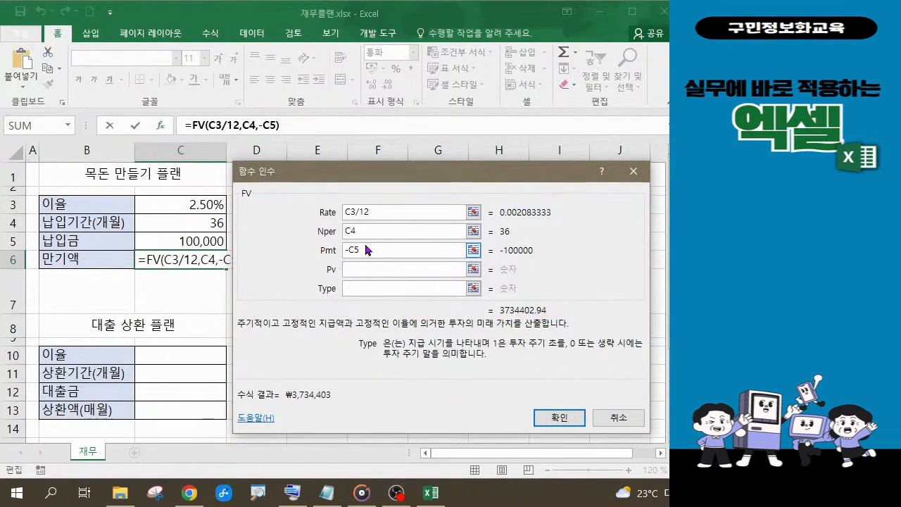
pyautogui.click(559, 417)
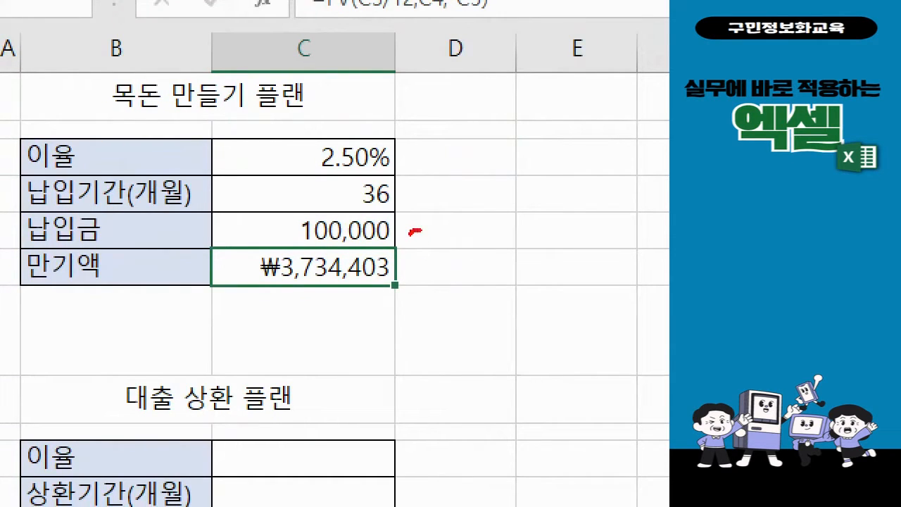
pyautogui.moveTo(415, 231); pyautogui.dragTo(436, 265)
pyautogui.moveTo(454, 216)
pyautogui.mouseDown()
pyautogui.moveTo(453, 237)
pyautogui.moveTo(473, 250)
pyautogui.moveTo(467, 233)
pyautogui.moveTo(458, 243)
pyautogui.mouseUp()
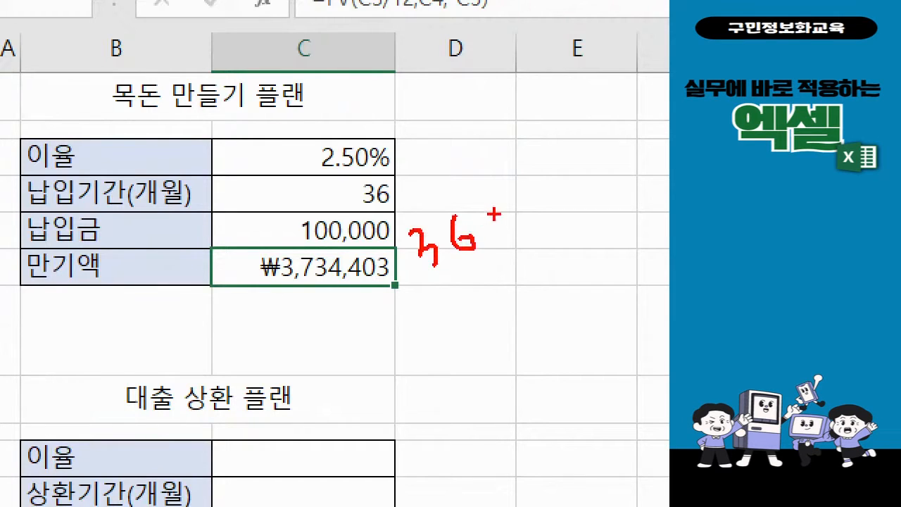
pyautogui.moveTo(495, 214)
pyautogui.mouseDown()
pyautogui.moveTo(499, 231)
pyautogui.moveTo(498, 211)
pyautogui.mouseUp()
pyautogui.moveTo(310, 292); pyautogui.dragTo(310, 340)
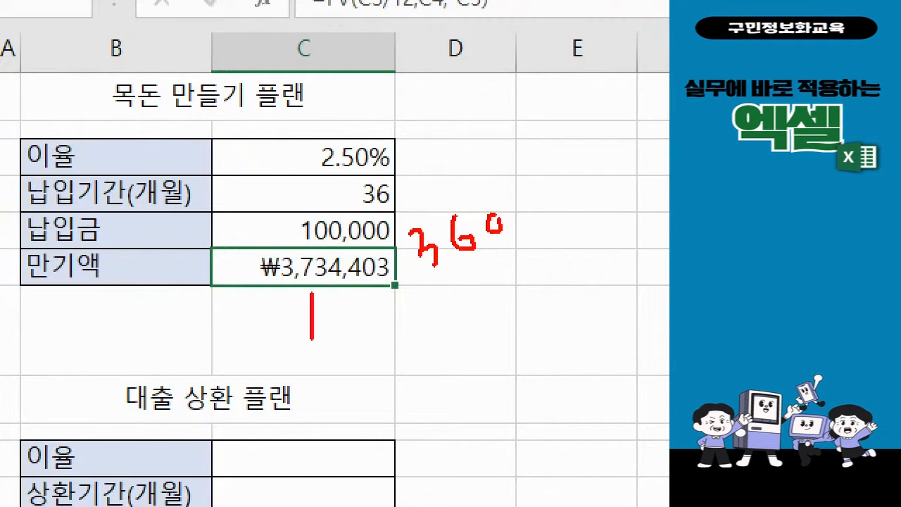
pyautogui.moveTo(344, 304)
pyautogui.mouseDown()
pyautogui.moveTo(359, 340)
pyautogui.moveTo(344, 353)
pyautogui.mouseUp()
pyautogui.moveTo(263, 310)
pyautogui.mouseDown()
pyautogui.moveTo(289, 310)
pyautogui.moveTo(273, 329)
pyautogui.mouseUp()
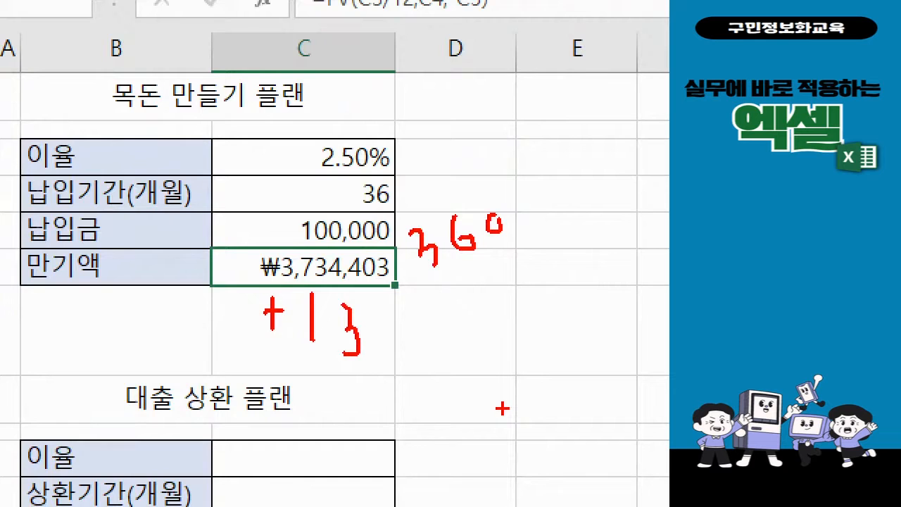
# Review the complete FV formula in the 만기액 cell C6.
pyautogui.press('Escape')
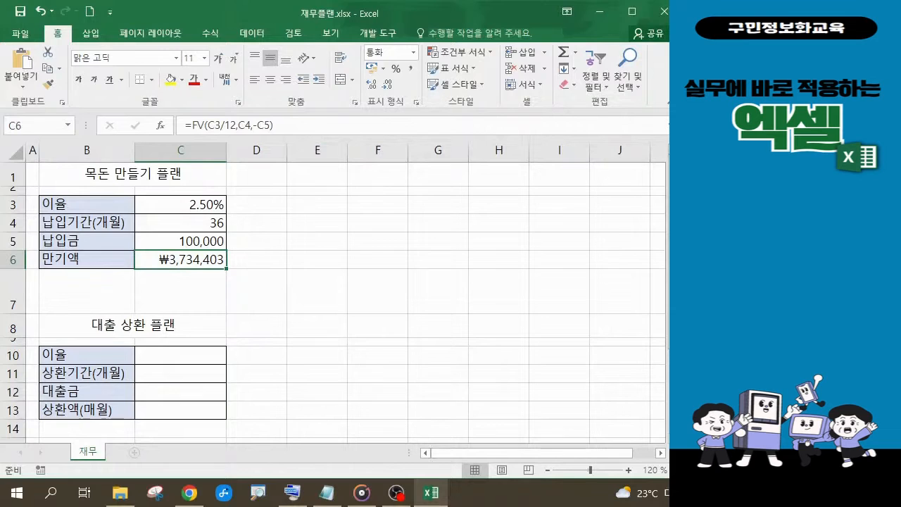
pyautogui.click(284, 125)
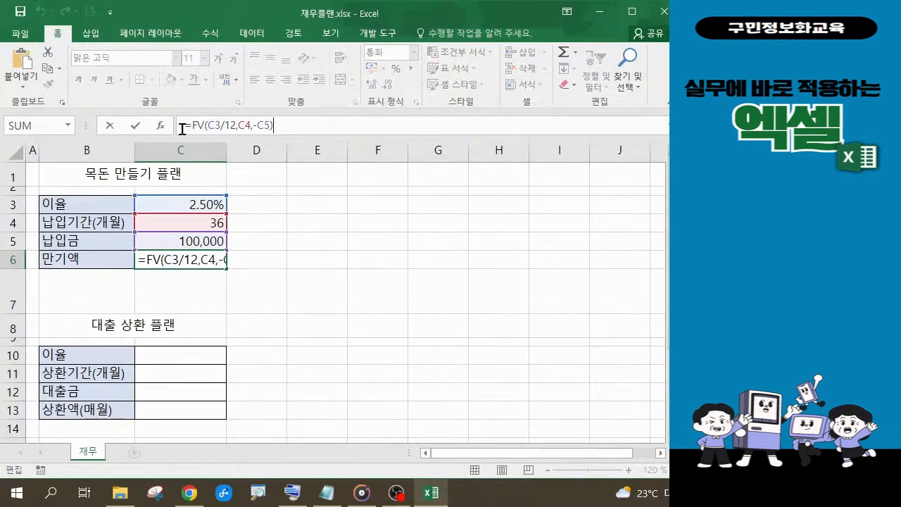
pyautogui.moveTo(182, 129); pyautogui.dragTo(278, 130)
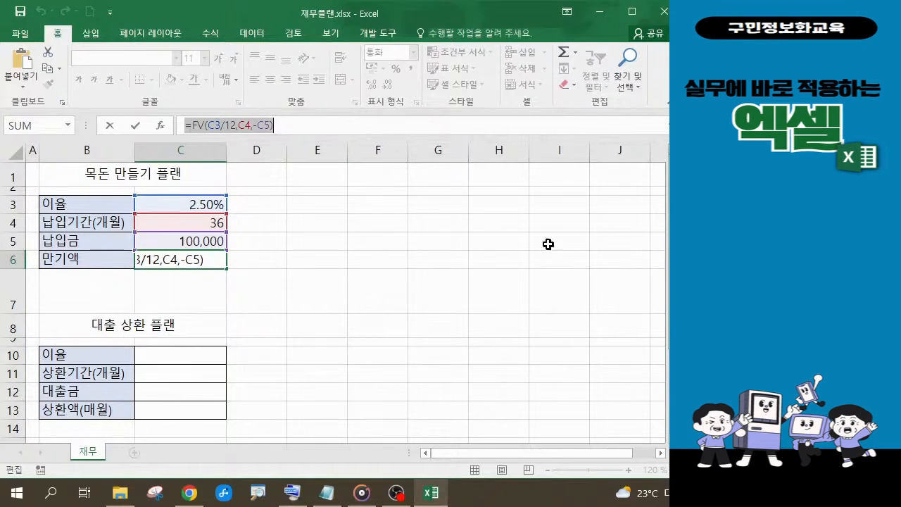
pyautogui.hotkey('alt', 'Tab')
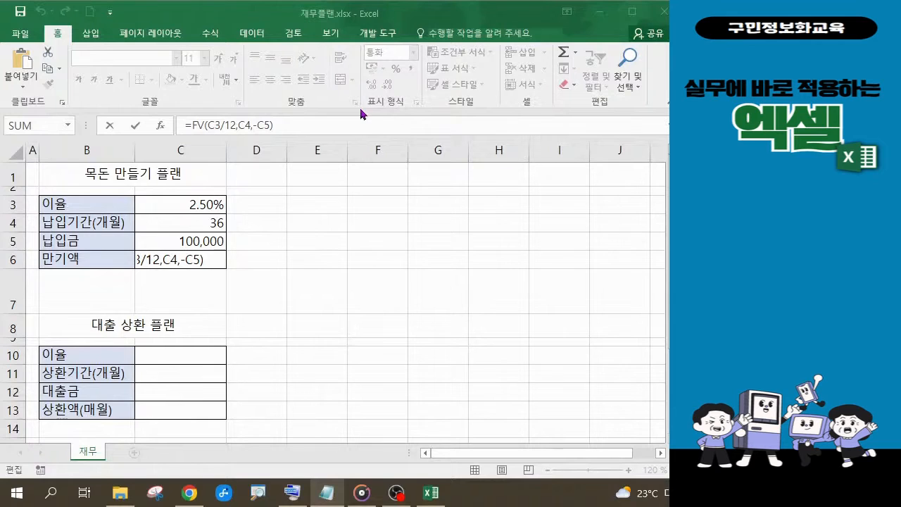
pyautogui.hotkey('alt', 'Tab')
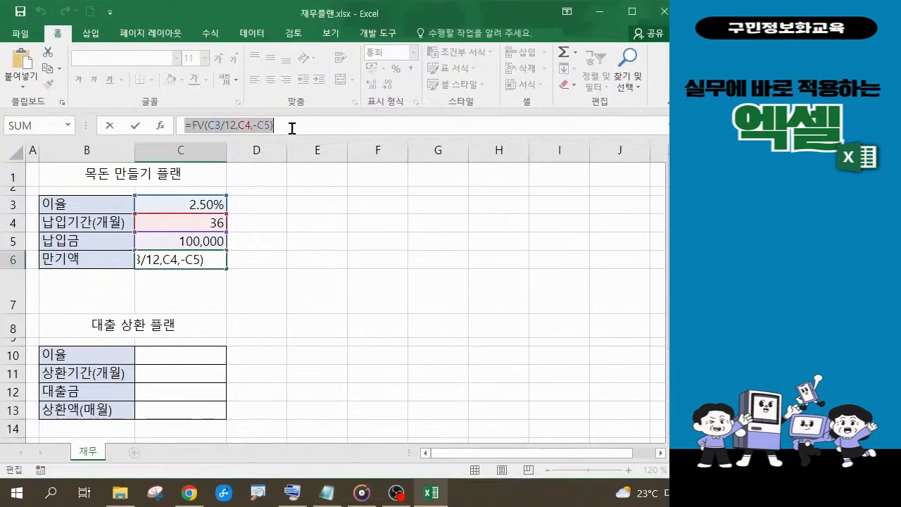
pyautogui.click(297, 127)
pyautogui.press('Return')
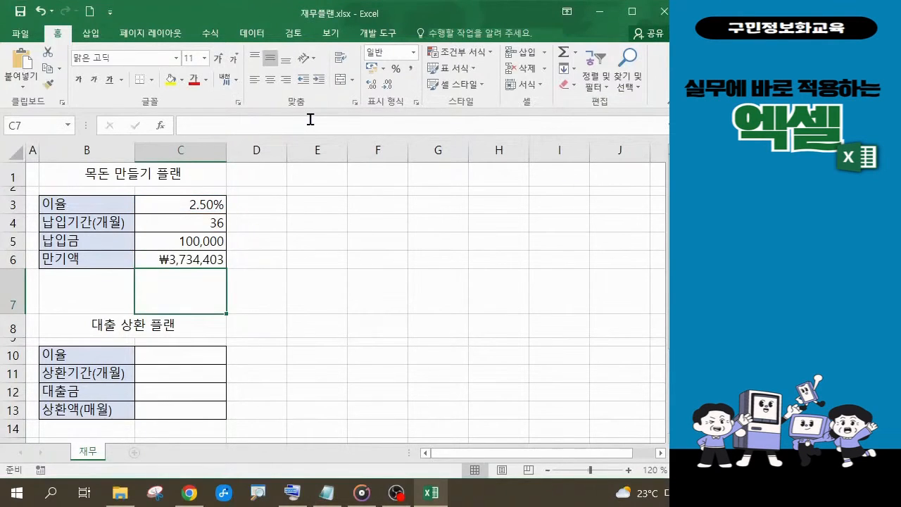
# Recalculate the savings plan with an 이율 of 3%, a 납입기간 of 24 months and a 납입금 of 50,000.
pyautogui.hotkey('alt', 'Tab')
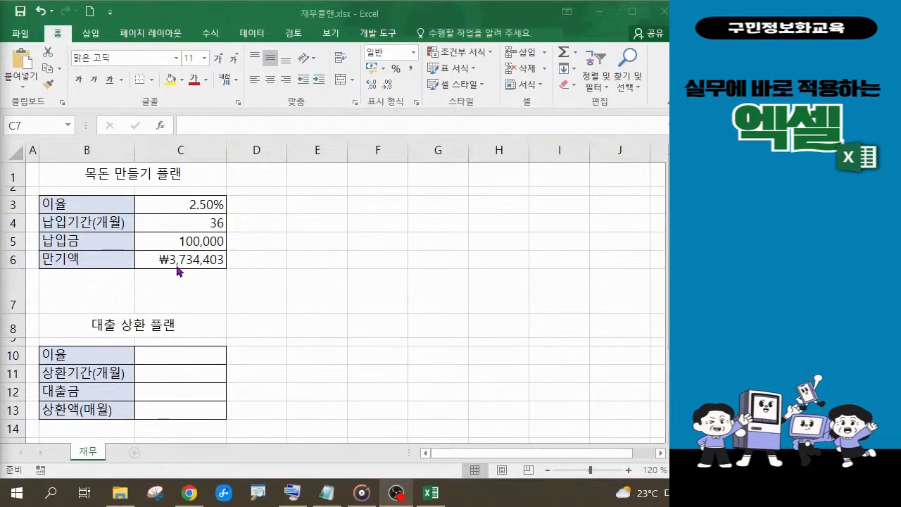
pyautogui.click(188, 207)
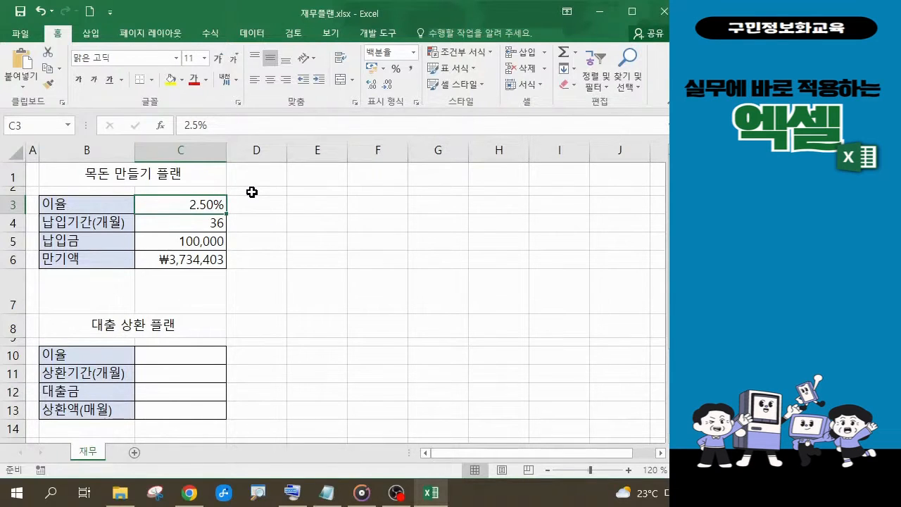
pyautogui.write('3')
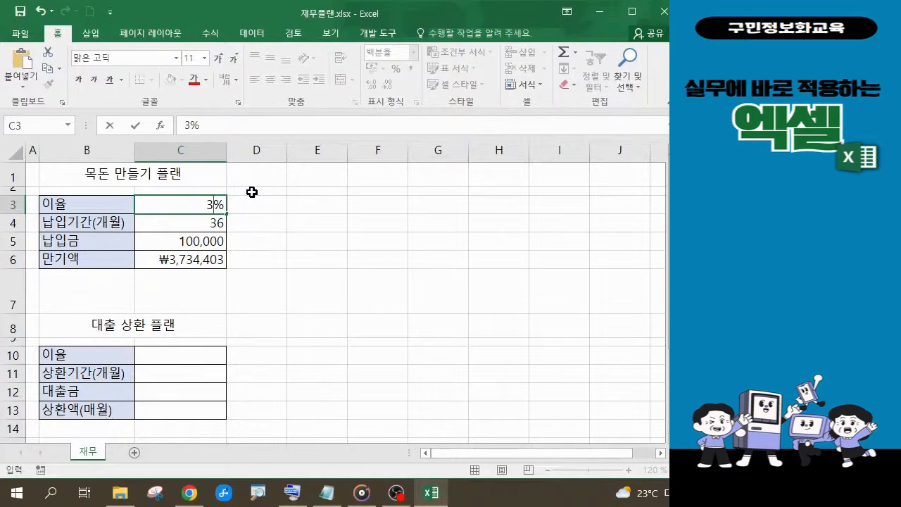
pyautogui.press('Return')
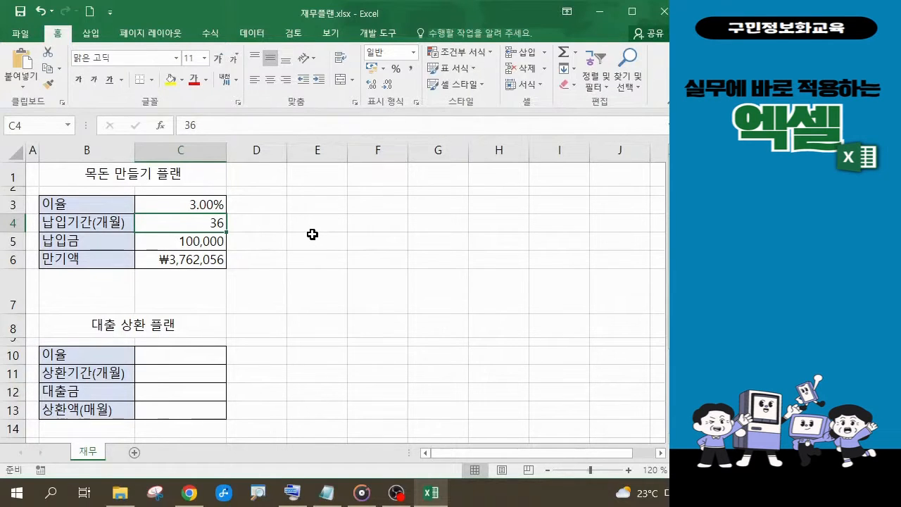
pyautogui.write('24')
pyautogui.press('Return')
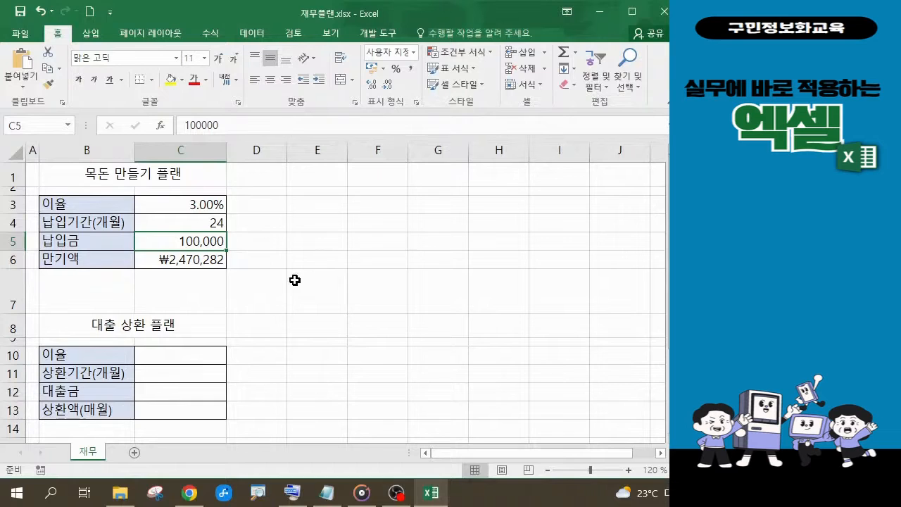
pyautogui.write('50000')
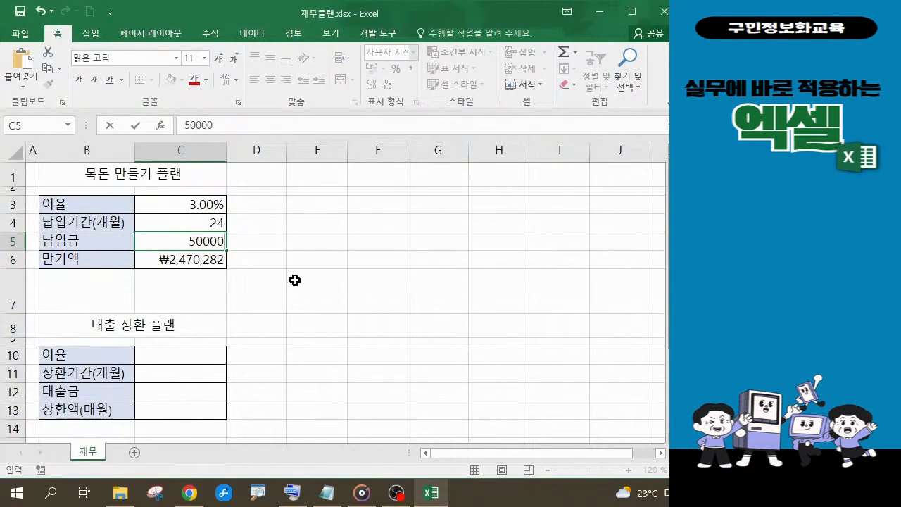
pyautogui.press('Return')
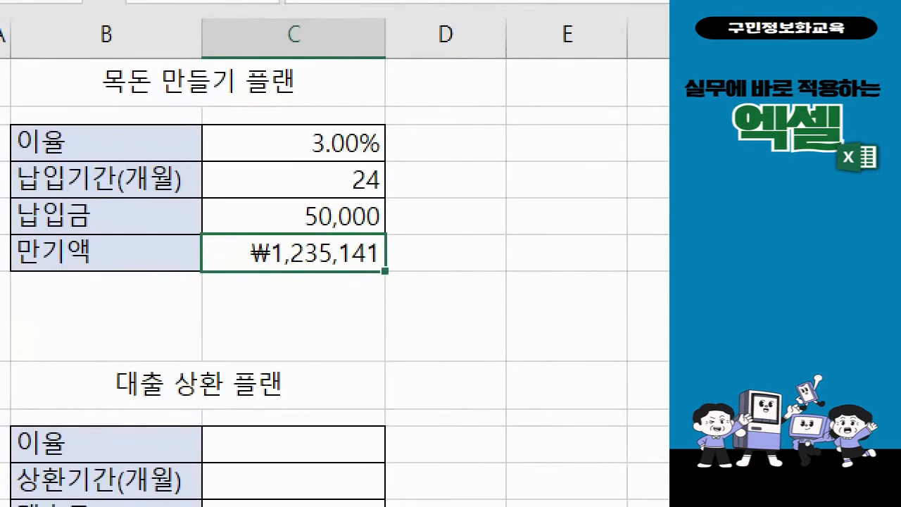
pyautogui.moveTo(233, 111)
pyautogui.mouseDown()
pyautogui.moveTo(366, 199)
pyautogui.moveTo(399, 235)
pyautogui.mouseUp()
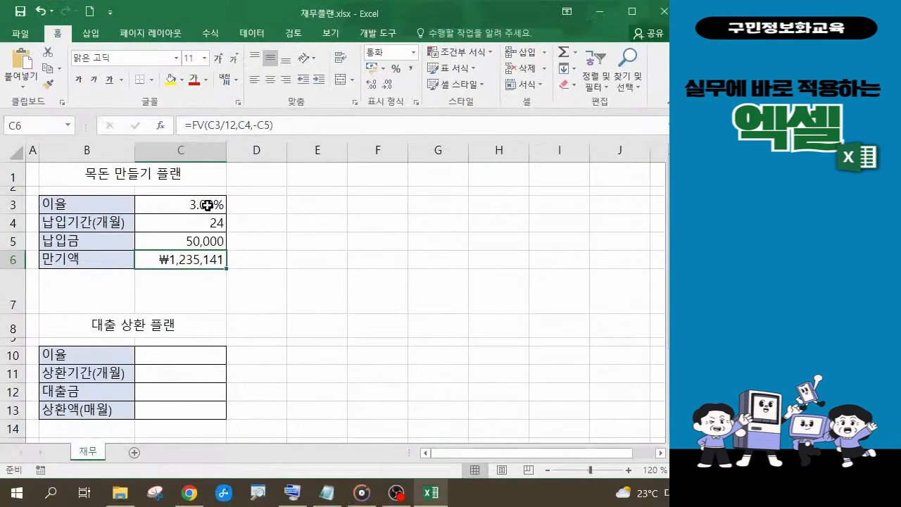
# Try the savings plan with an 이율 of 2%, a 납입기간 of 36 months and a 납입금 of 150,000.
pyautogui.click(347, 145)
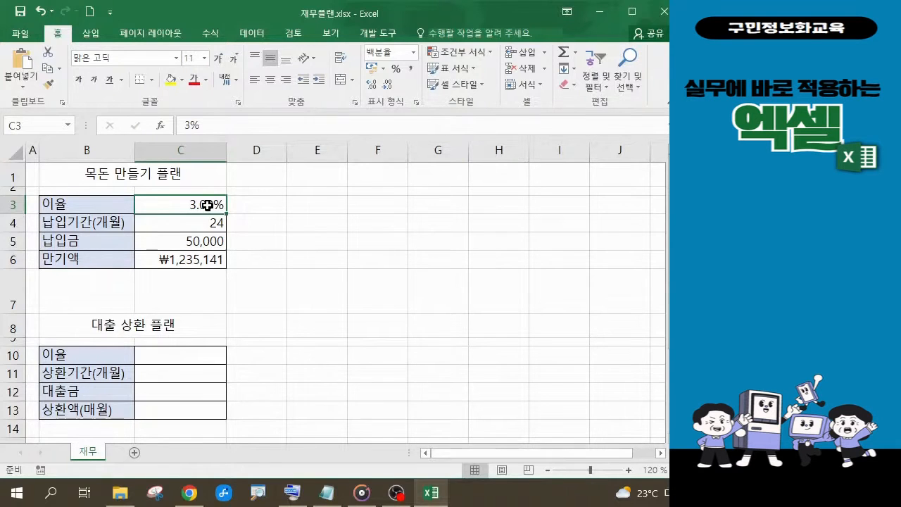
pyautogui.write('2')
pyautogui.press('Return')
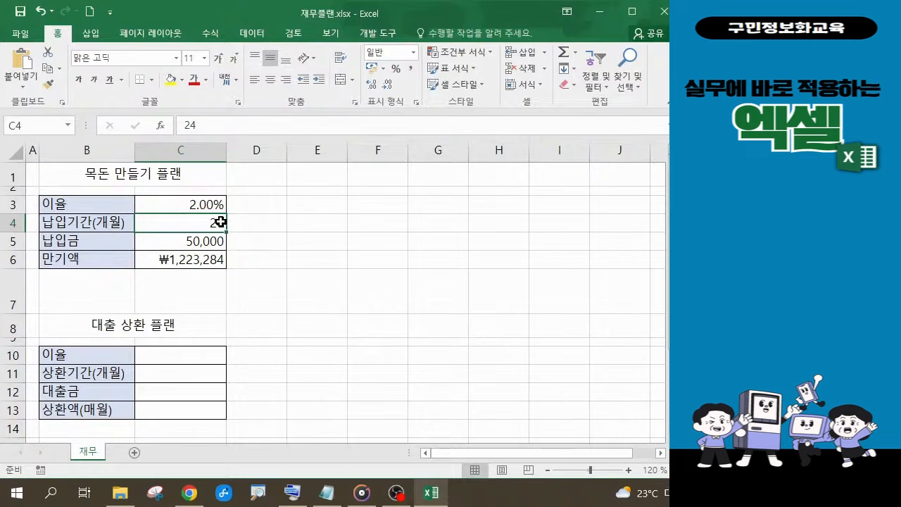
pyautogui.write('36')
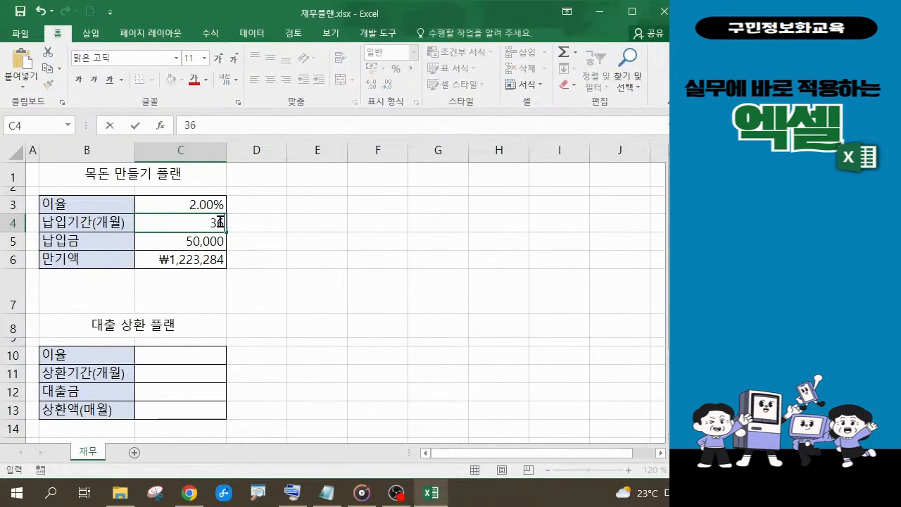
pyautogui.press('Return')
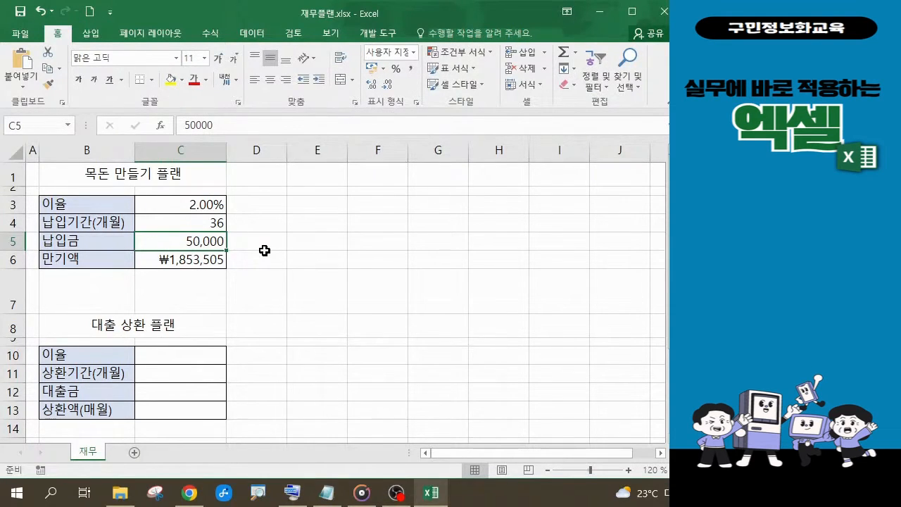
pyautogui.doubleClick(182, 239)
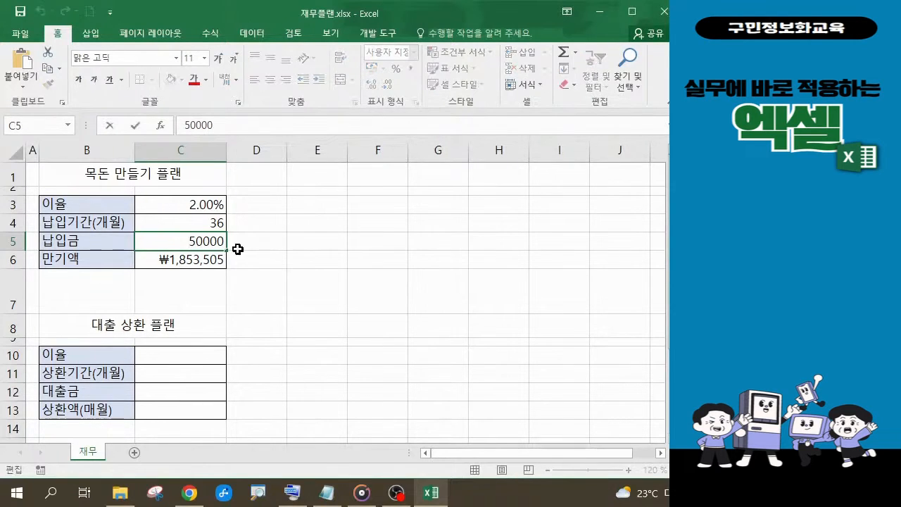
pyautogui.write('1')
pyautogui.press('Return')
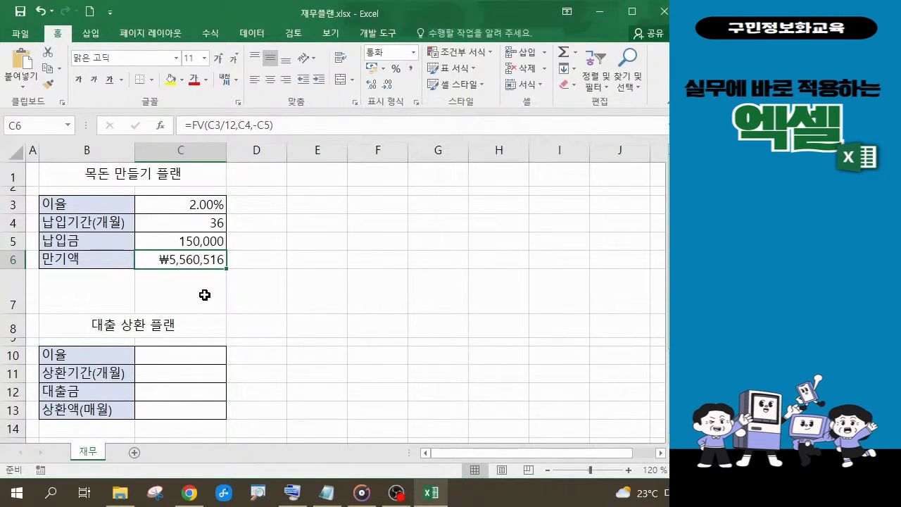
# Set the savings plan's 이율 in C3 to 3% and select the input cells C3:C5.
pyautogui.click(203, 206)
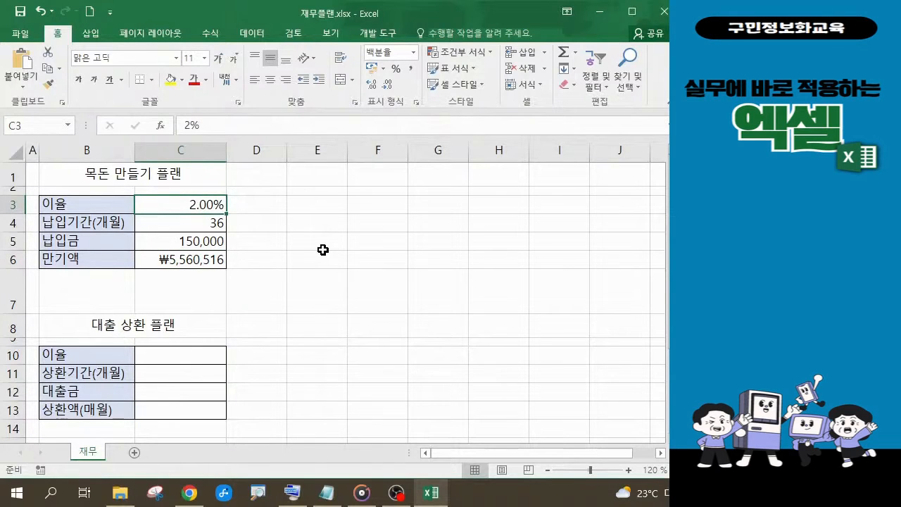
pyautogui.write('3')
pyautogui.press('Return')
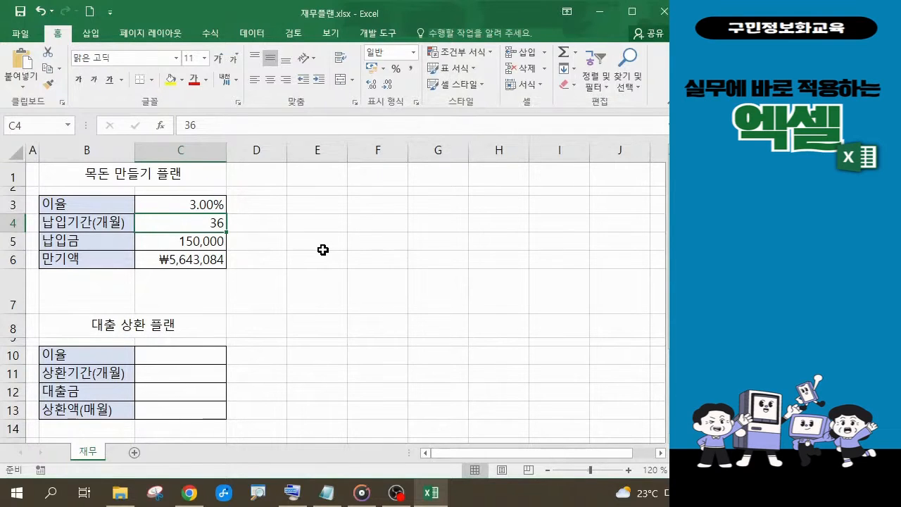
pyautogui.click(274, 272)
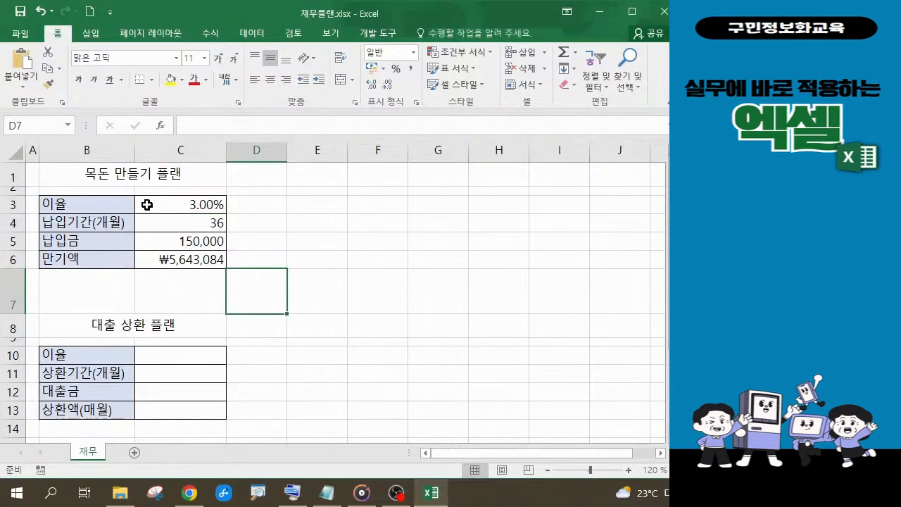
pyautogui.moveTo(157, 204); pyautogui.dragTo(164, 235)
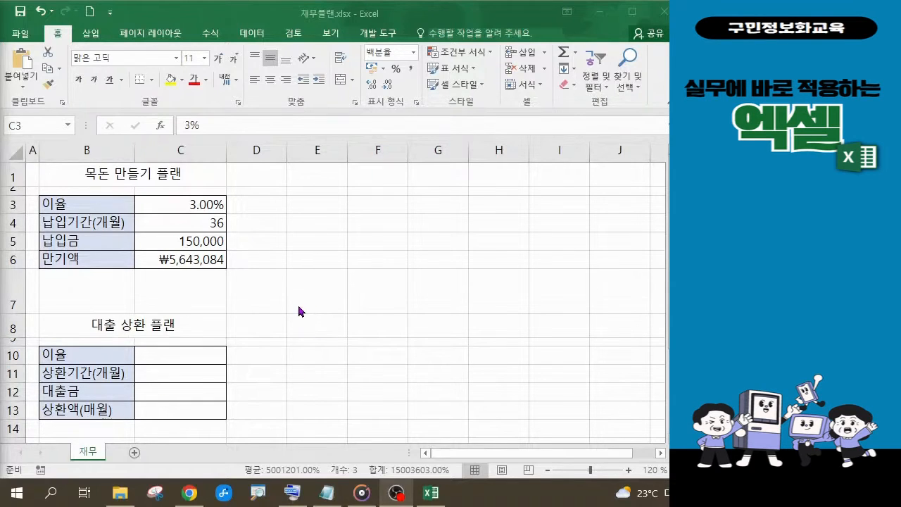
pyautogui.click(268, 275)
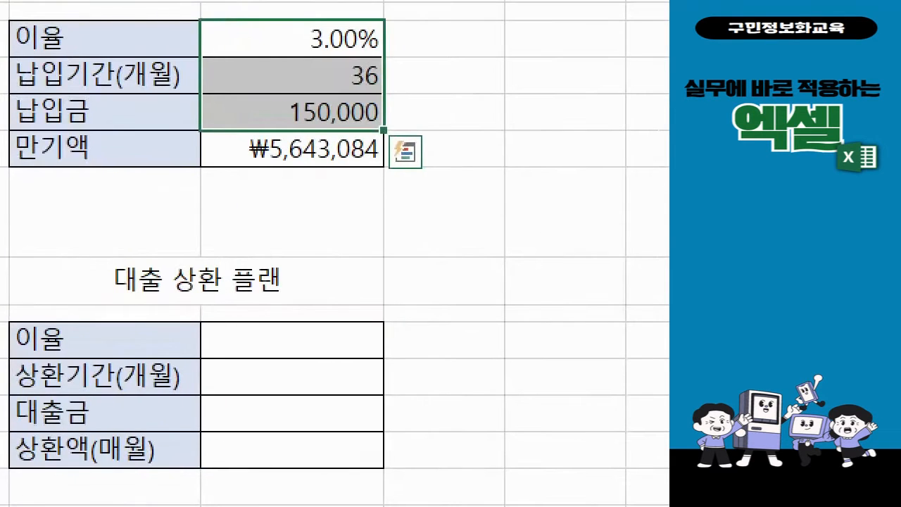
pyautogui.moveTo(174, 95)
pyautogui.mouseDown()
pyautogui.moveTo(322, 165)
pyautogui.moveTo(394, 225)
pyautogui.mouseUp()
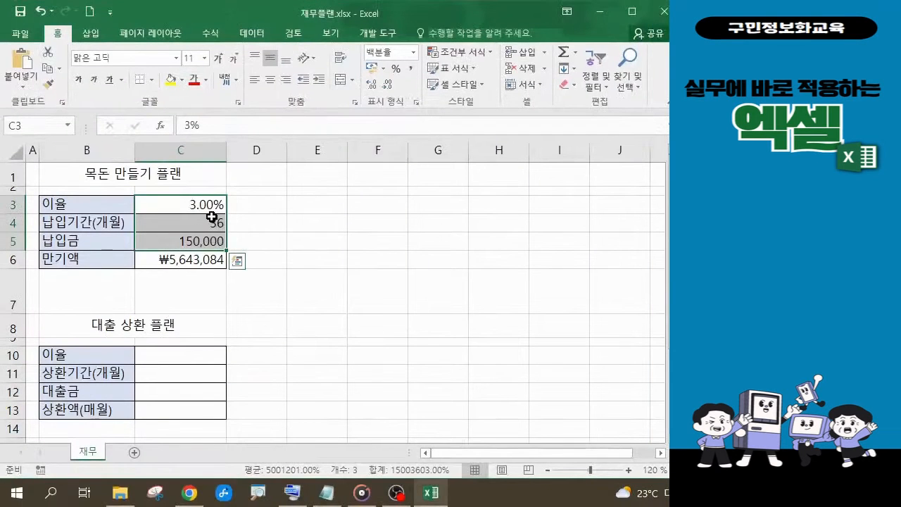
# Set the savings plan's 이율 to 2.5%, its 납입기간 to 24 months and its 납입금 to 70,000.
pyautogui.click(360, 139)
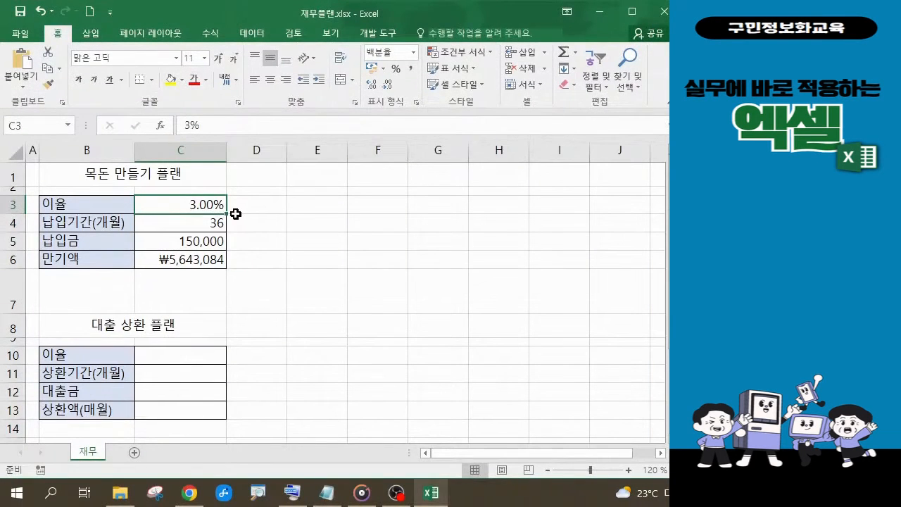
pyautogui.write('2.5')
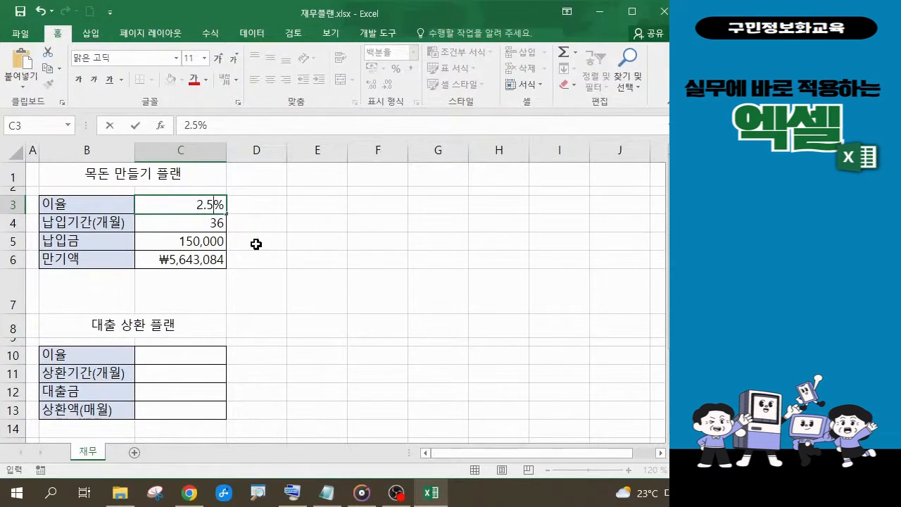
pyautogui.press('Return')
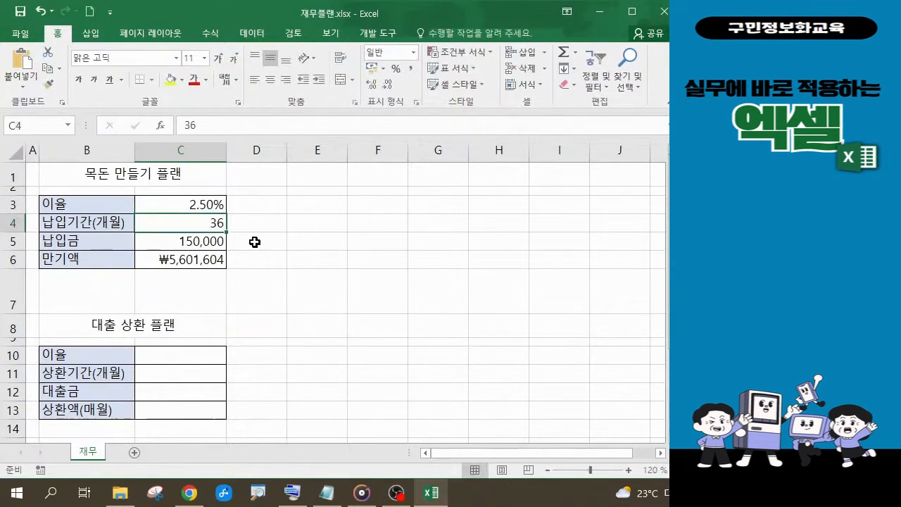
pyautogui.write('24')
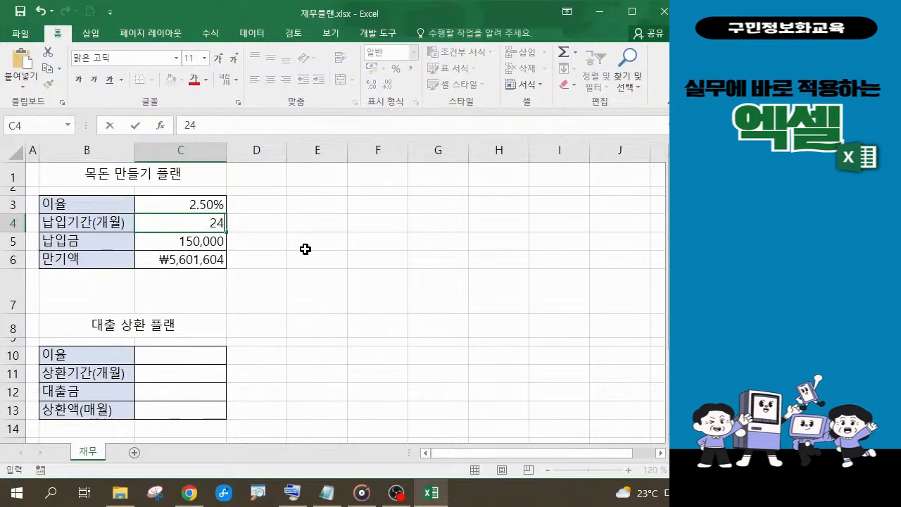
pyautogui.click(203, 238)
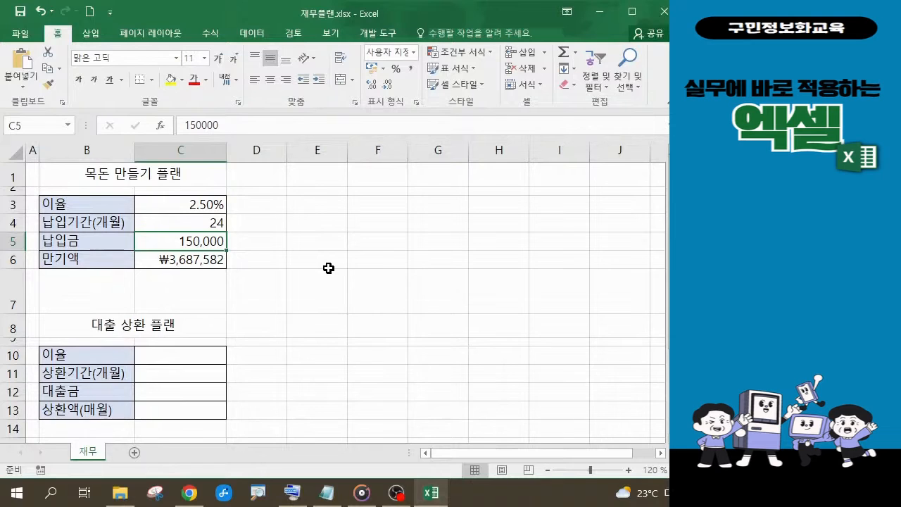
pyautogui.write('700')
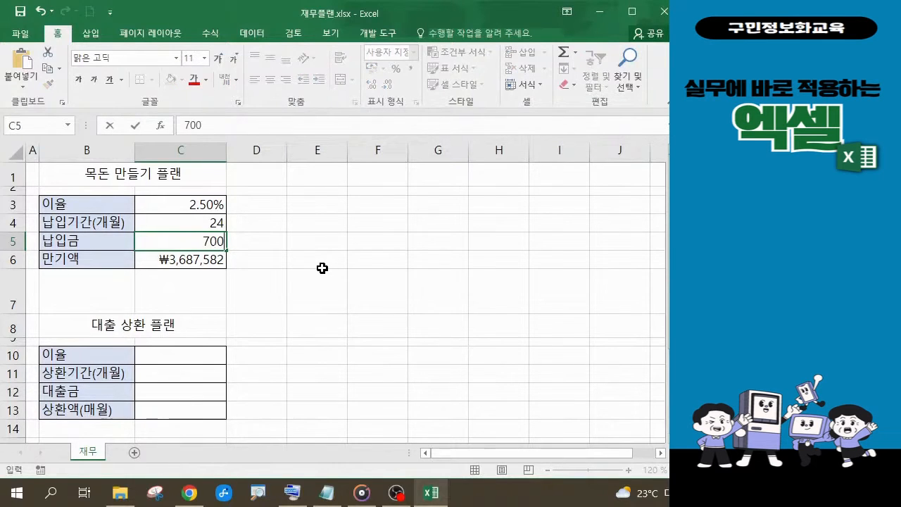
pyautogui.write('00')
pyautogui.press('Return')
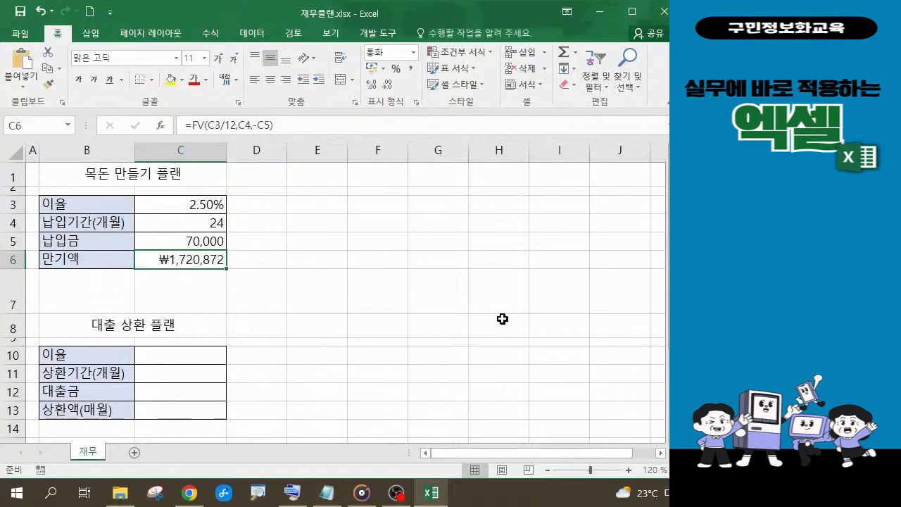
pyautogui.hotkey('alt', 'Tab')
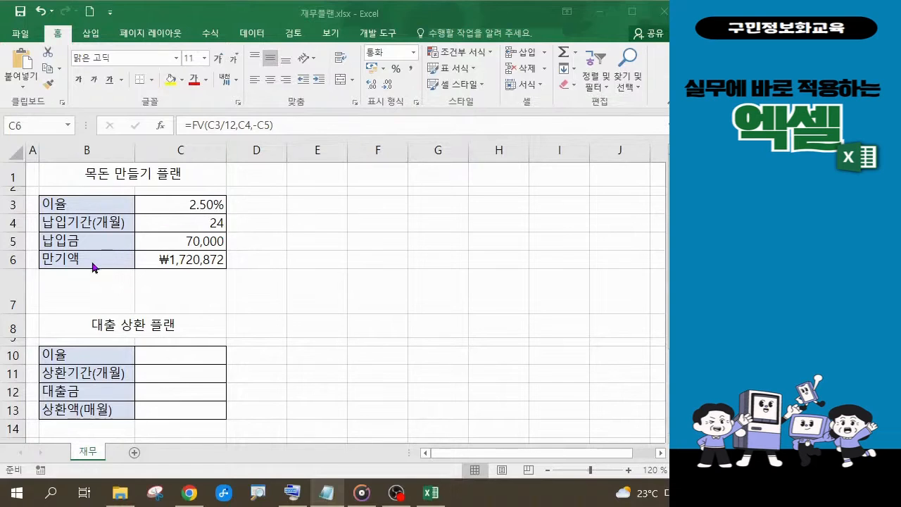
pyautogui.click(95, 204)
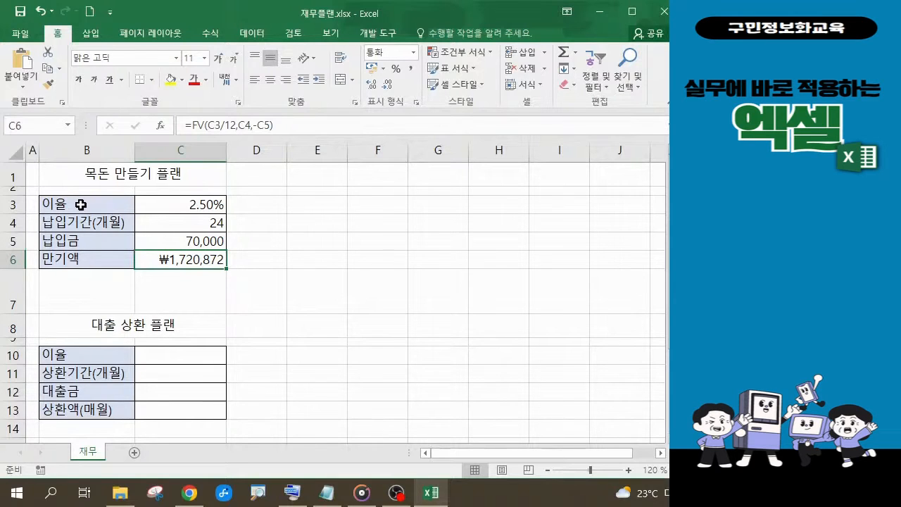
# Copy the savings plan table B3:C6 to E3, keeping the source column widths.
pyautogui.moveTo(81, 204); pyautogui.dragTo(179, 259)
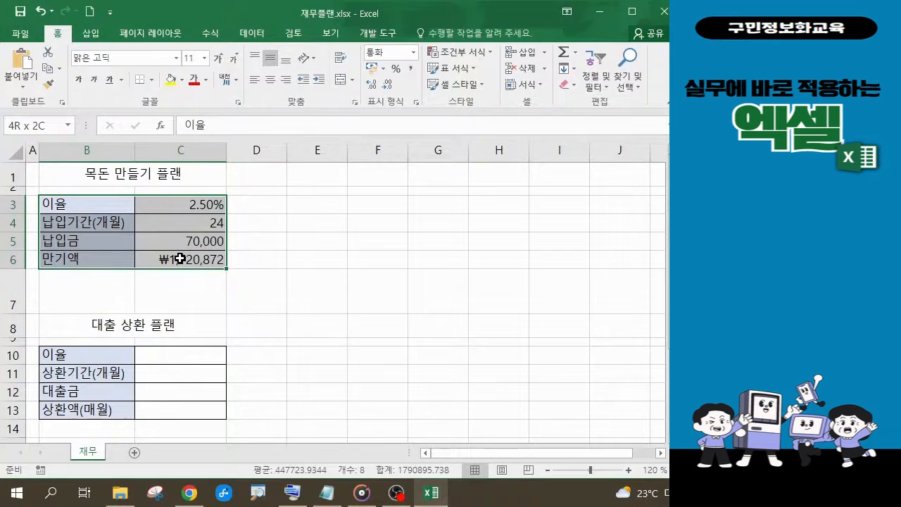
pyautogui.moveTo(180, 259); pyautogui.dragTo(180, 259)
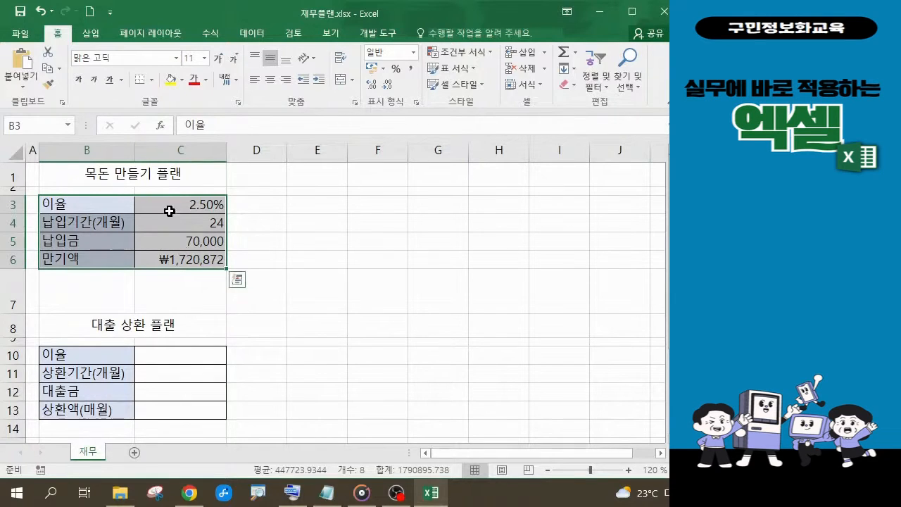
pyautogui.click(48, 73)
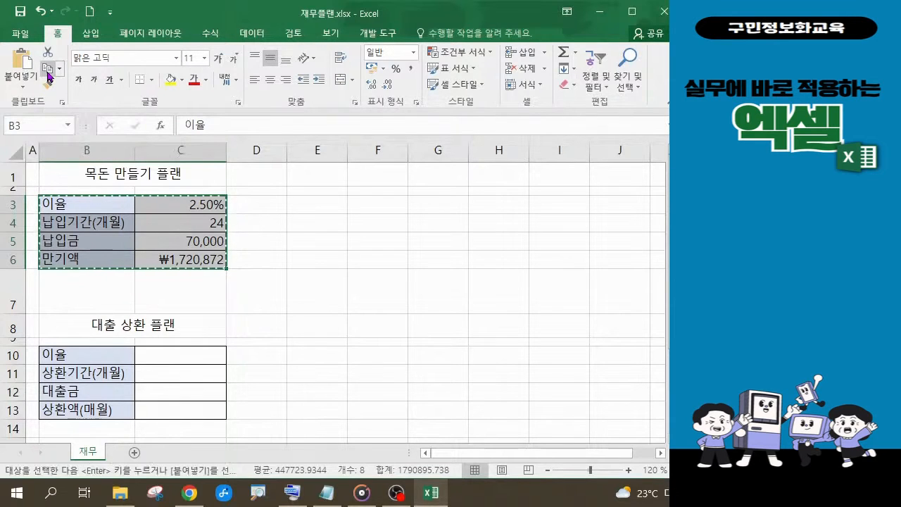
pyautogui.click(328, 207)
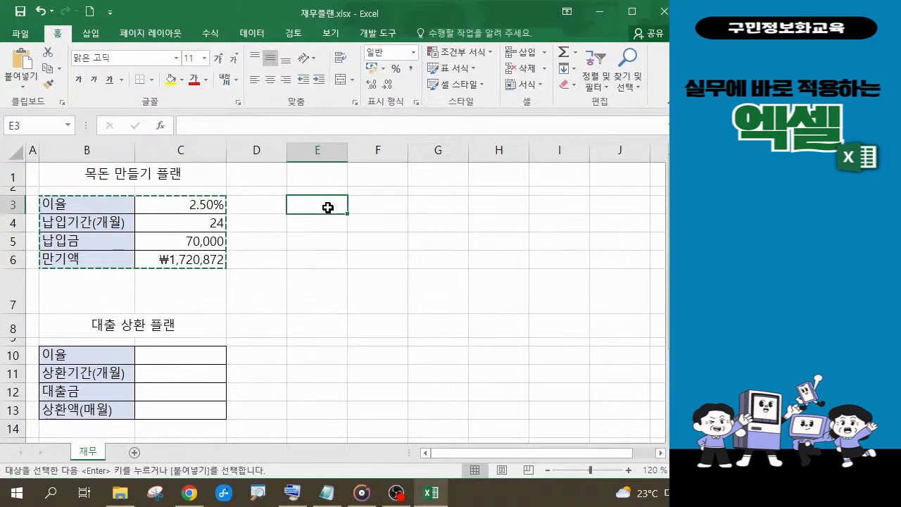
pyautogui.click(20, 64)
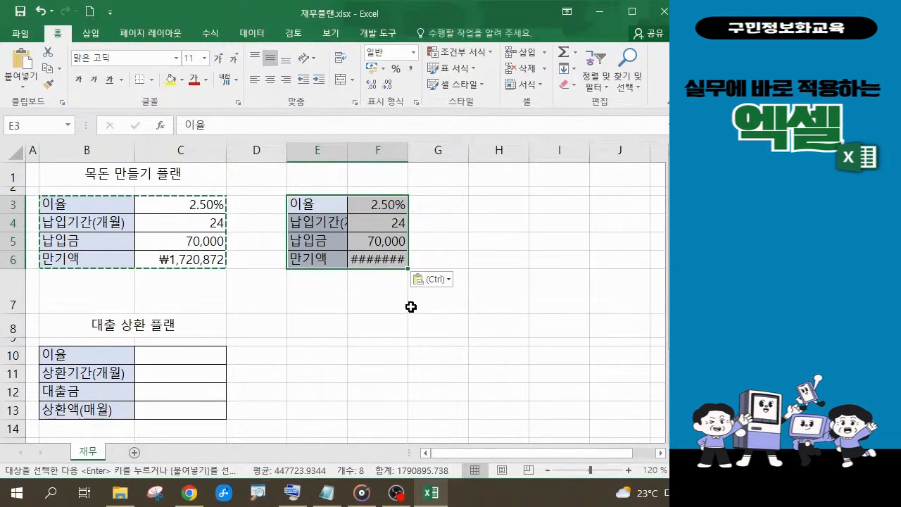
pyautogui.click(447, 280)
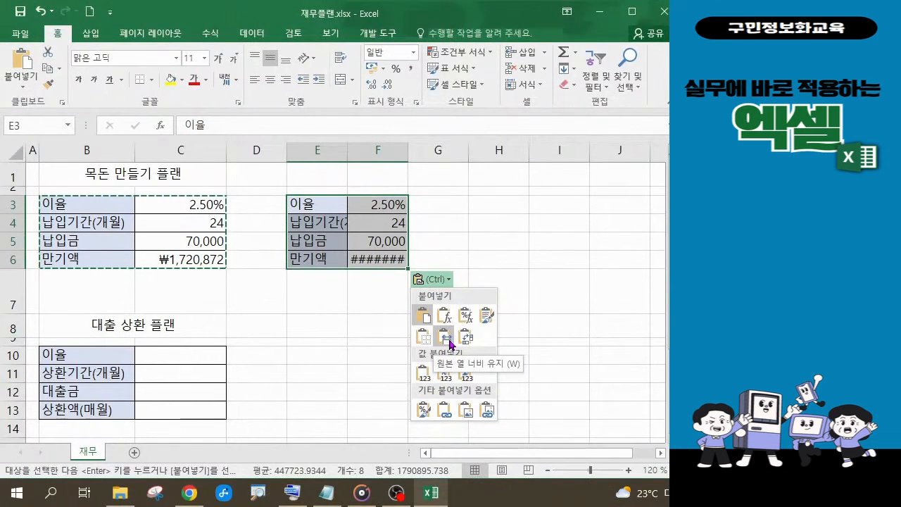
pyautogui.click(444, 338)
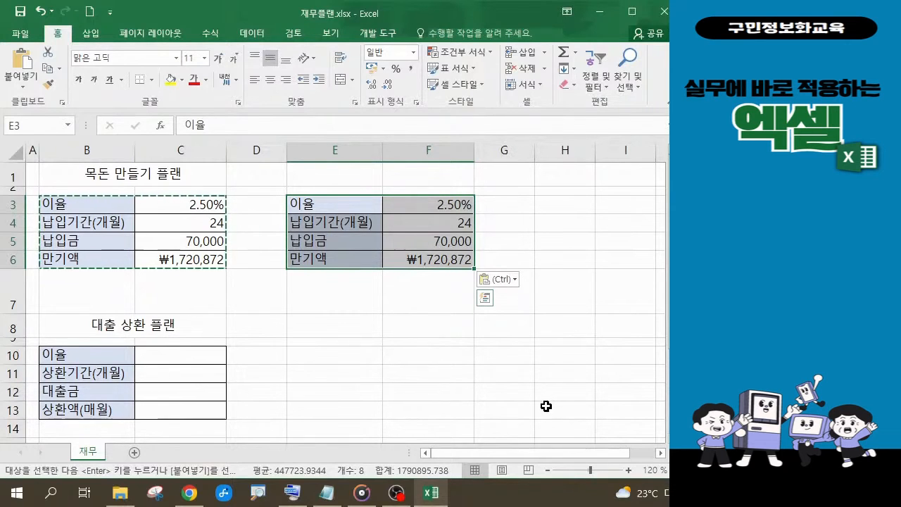
pyautogui.click(435, 366)
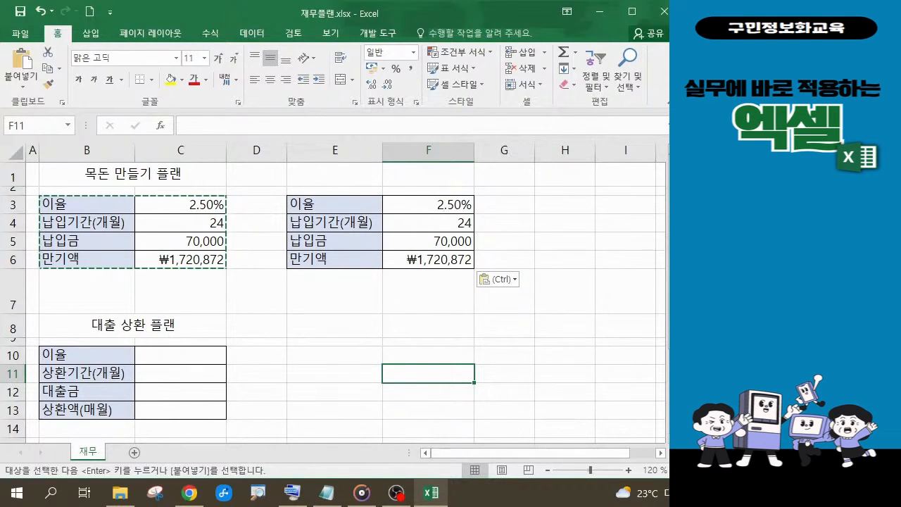
pyautogui.hotkey('alt', 'Tab')
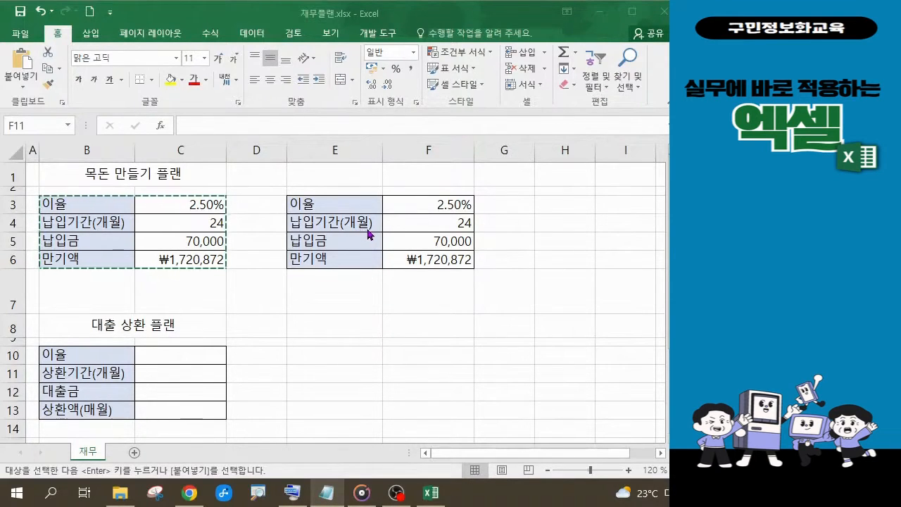
pyautogui.hotkey('alt', 'Tab')
pyautogui.press('BackSpace')
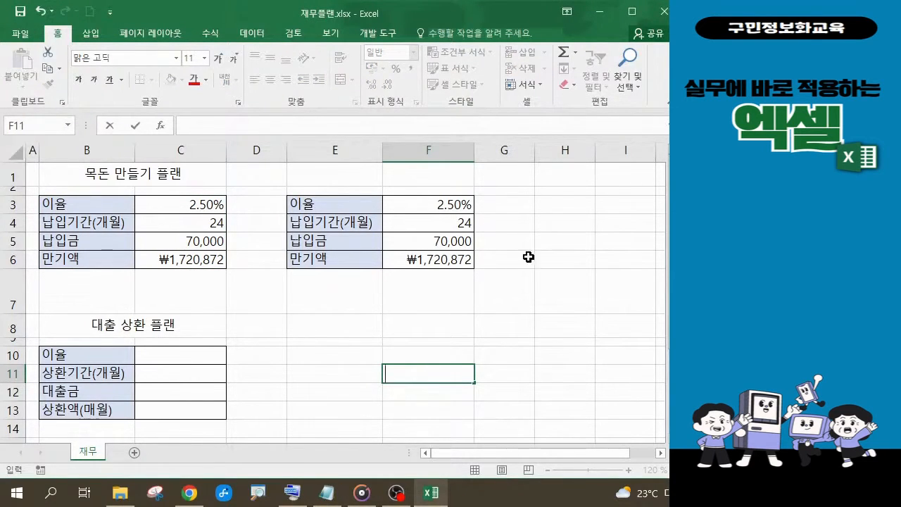
# Change the period label in E4 of the copied table to 납입기간(년).
pyautogui.doubleClick(357, 225)
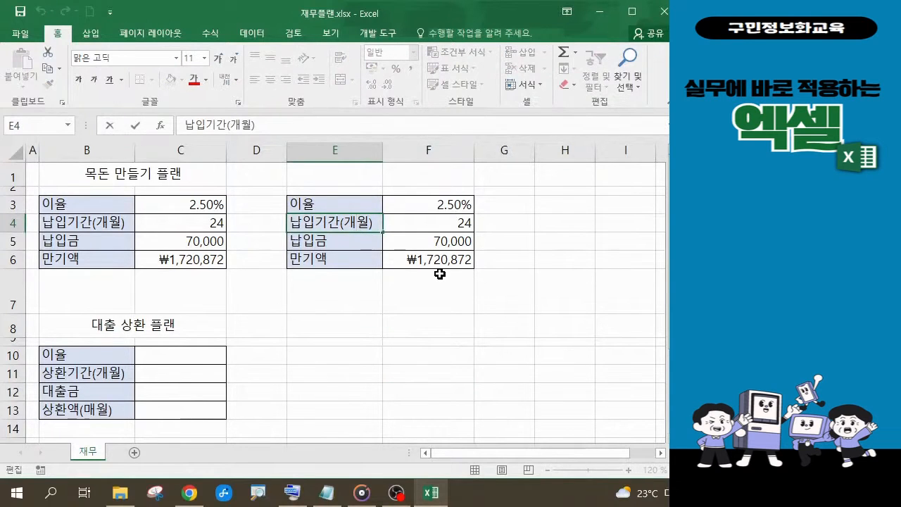
pyautogui.write('=')
pyautogui.press('Delete')
pyautogui.press('BackSpace')
pyautogui.press('BackSpace')
pyautogui.write('SU')
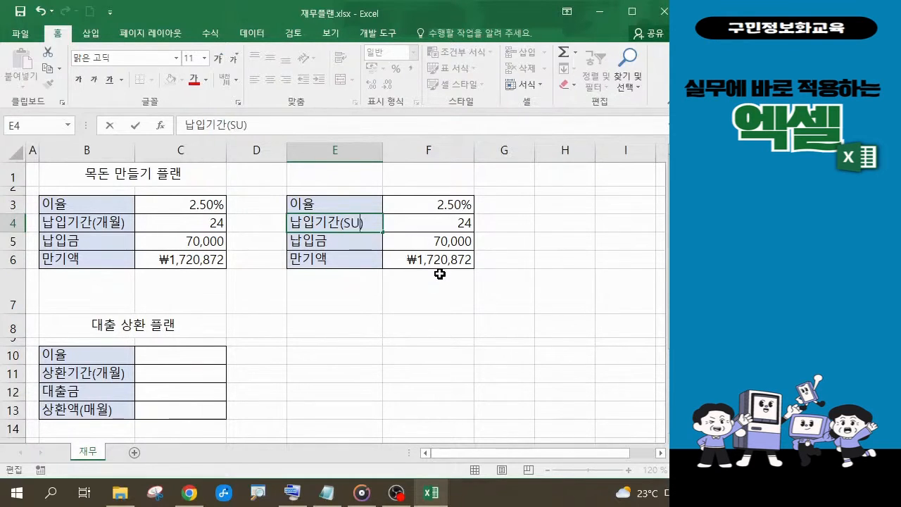
pyautogui.press('BackSpace')
pyautogui.press('BackSpace')
pyautogui.write('년')
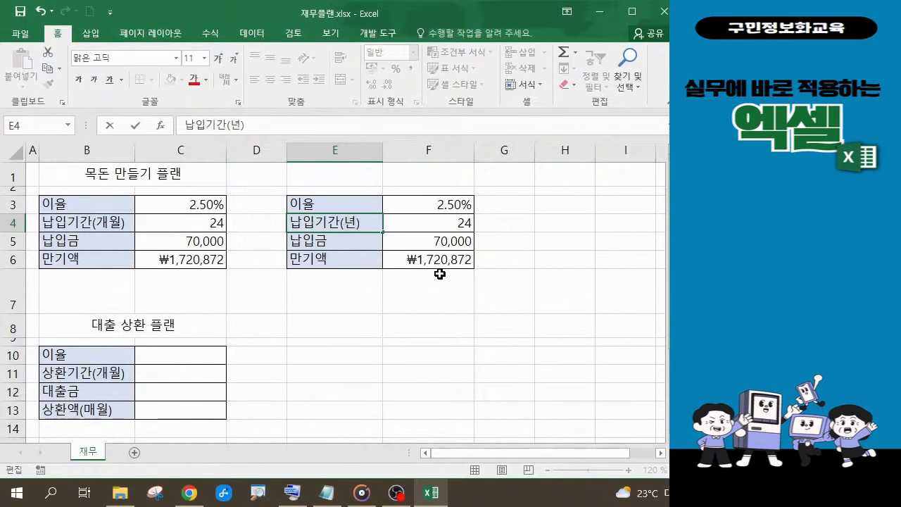
# Set the copied plan's 납입기간 to 3 and its 납입금 to 30,000,000, and clear the 만기액 formula in F6.
pyautogui.click(437, 222)
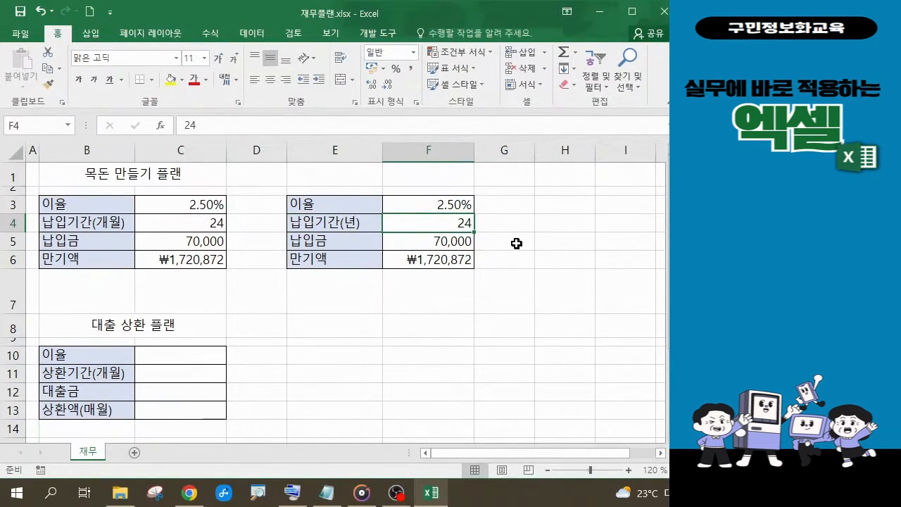
pyautogui.write('3')
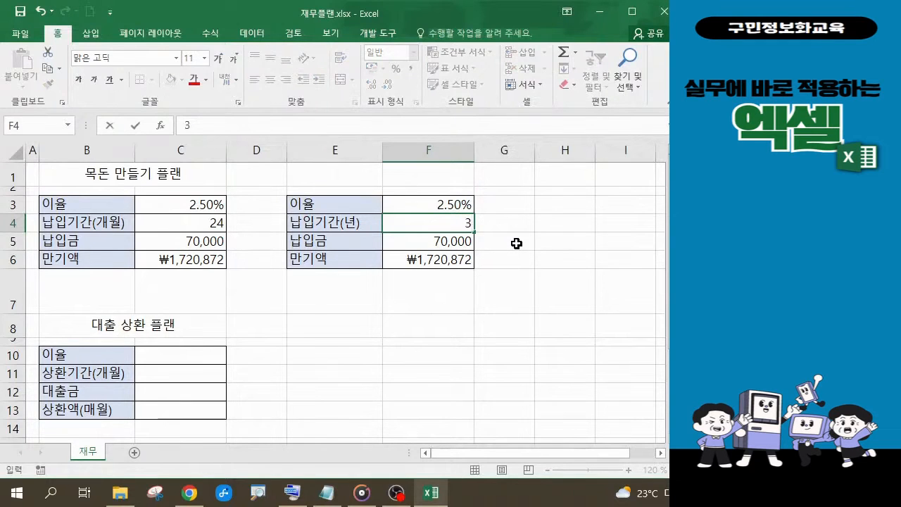
pyautogui.press('Return')
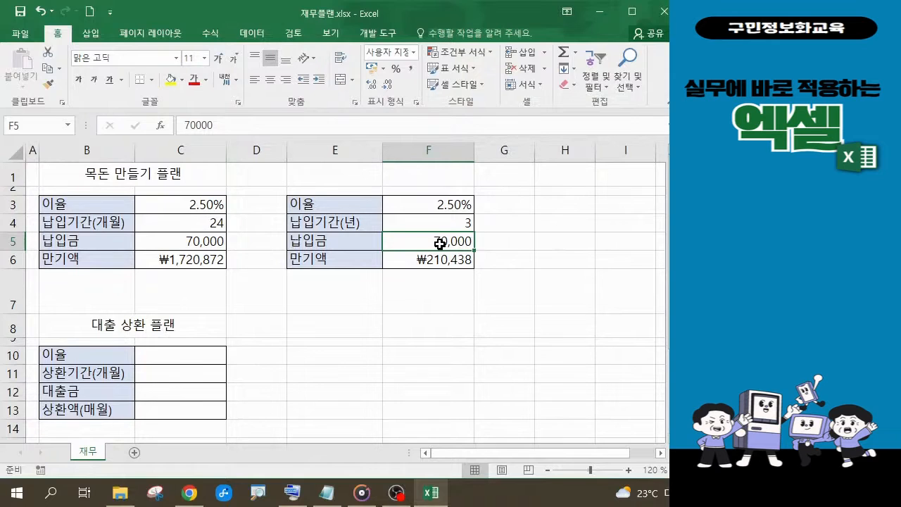
pyautogui.write('3000')
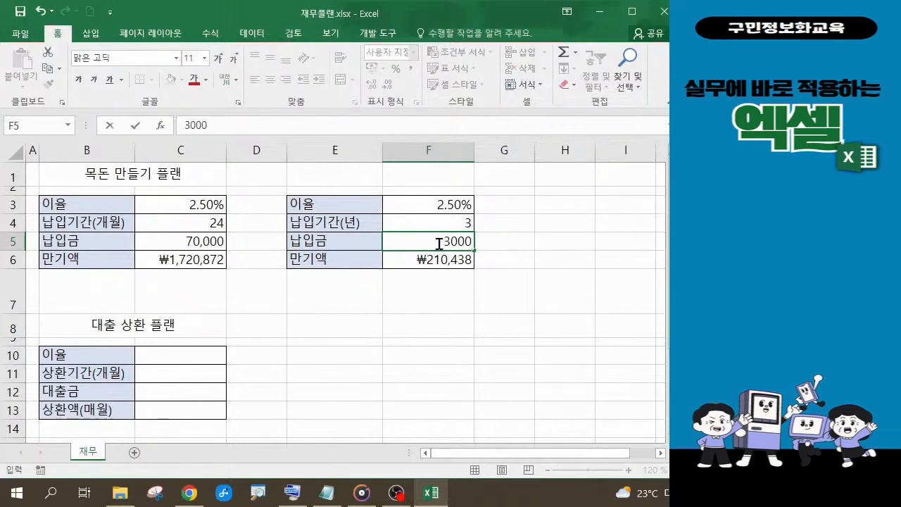
pyautogui.write('0000')
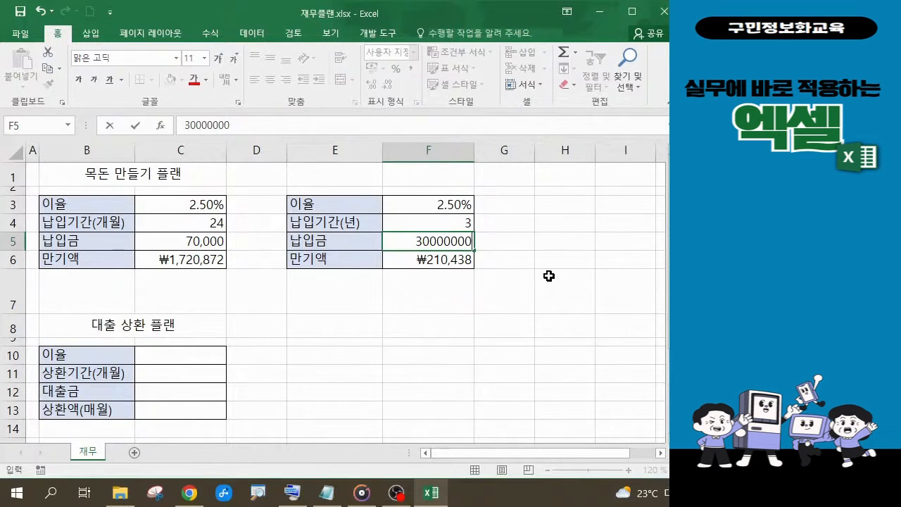
pyautogui.press('Return')
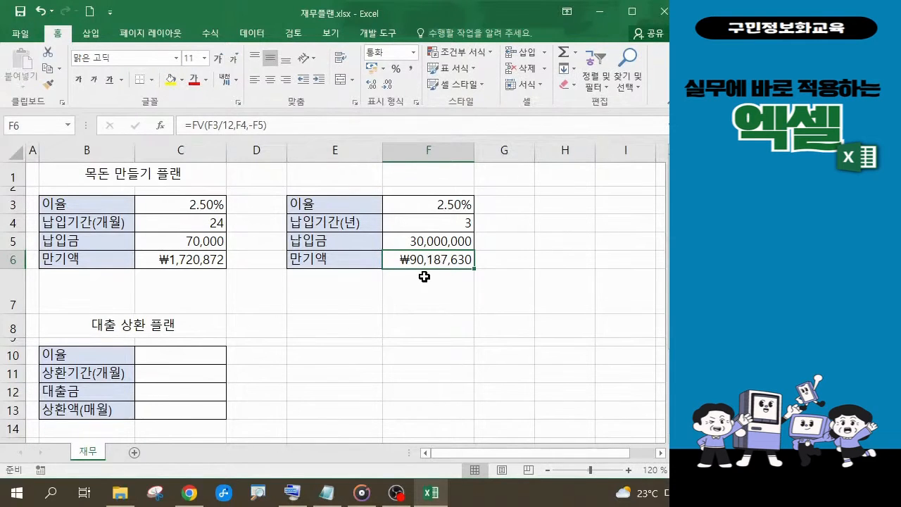
pyautogui.press('Delete')
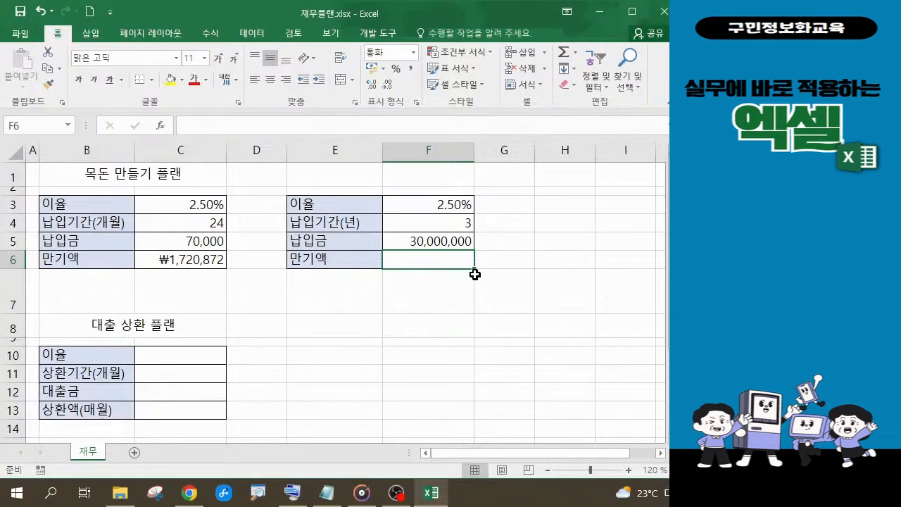
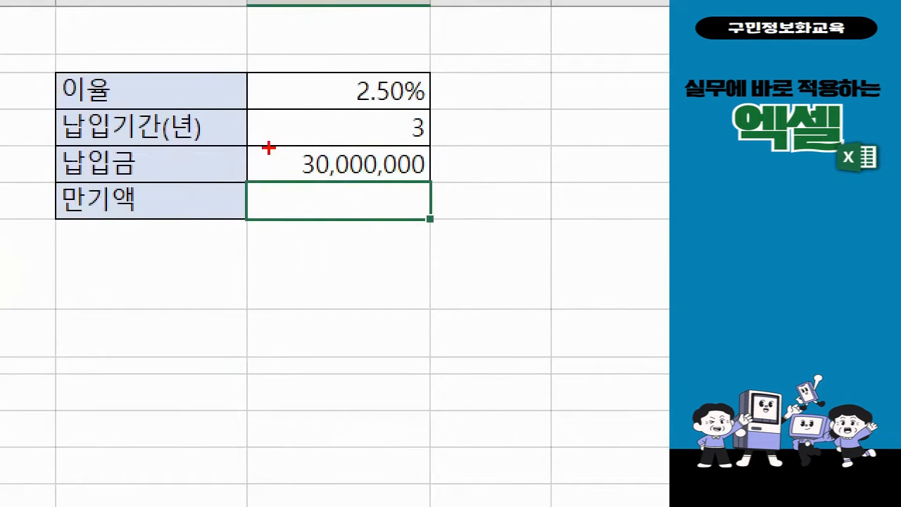
pyautogui.moveTo(268, 148)
pyautogui.mouseDown()
pyautogui.moveTo(387, 146)
pyautogui.moveTo(362, 176)
pyautogui.moveTo(437, 187)
pyautogui.mouseUp()
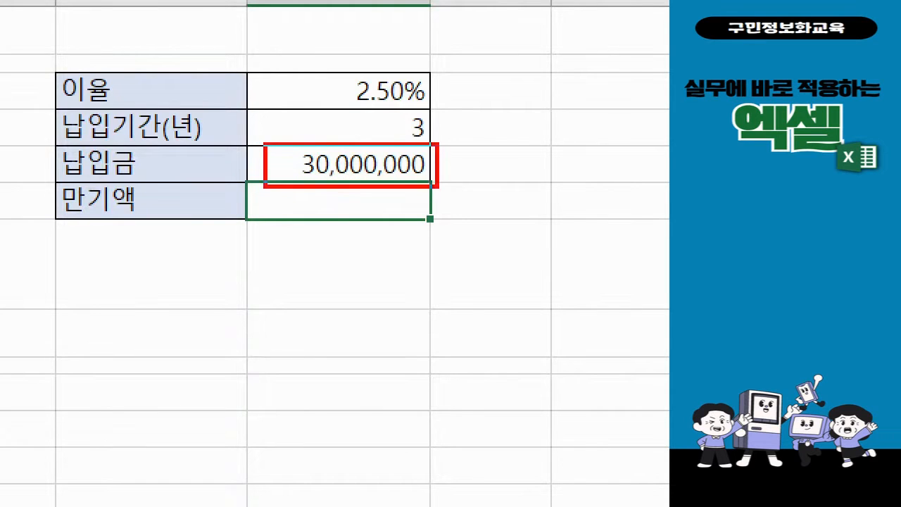
pyautogui.moveTo(440, 131); pyautogui.dragTo(468, 116)
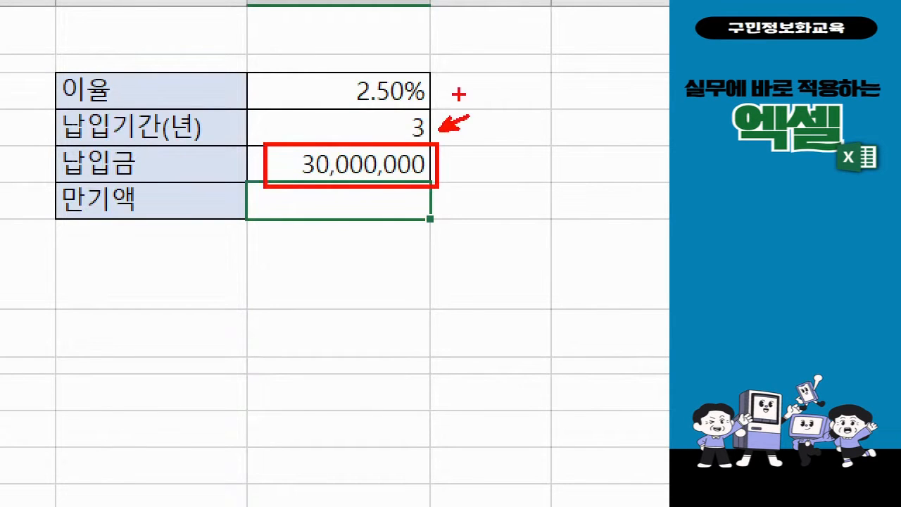
pyautogui.moveTo(433, 90); pyautogui.dragTo(468, 78)
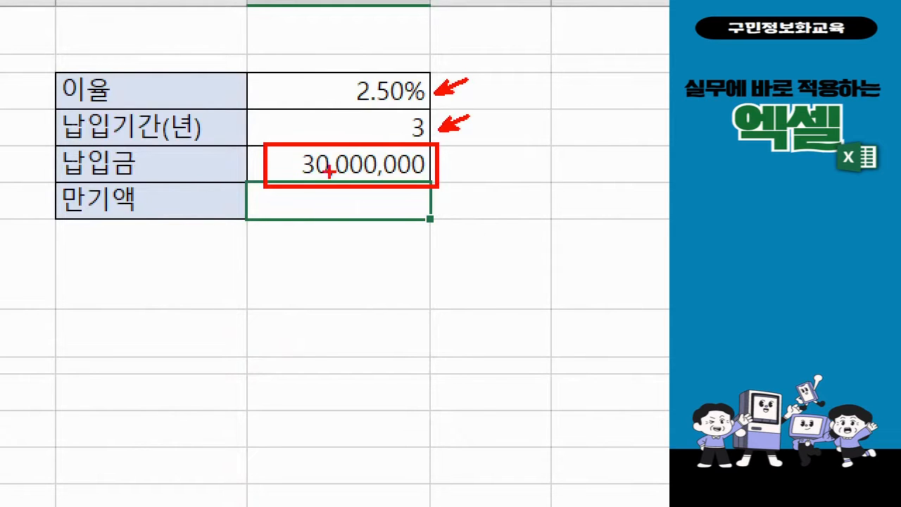
pyautogui.moveTo(255, 200); pyautogui.dragTo(267, 209)
pyautogui.press('Escape')
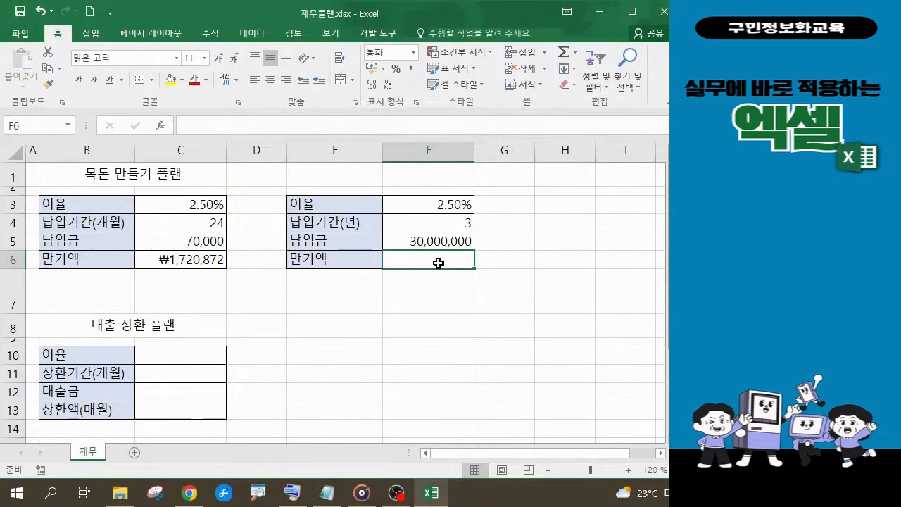
# Start an FV function in F6 for the copied plan's 만기액 and open its function arguments.
pyautogui.write('=')
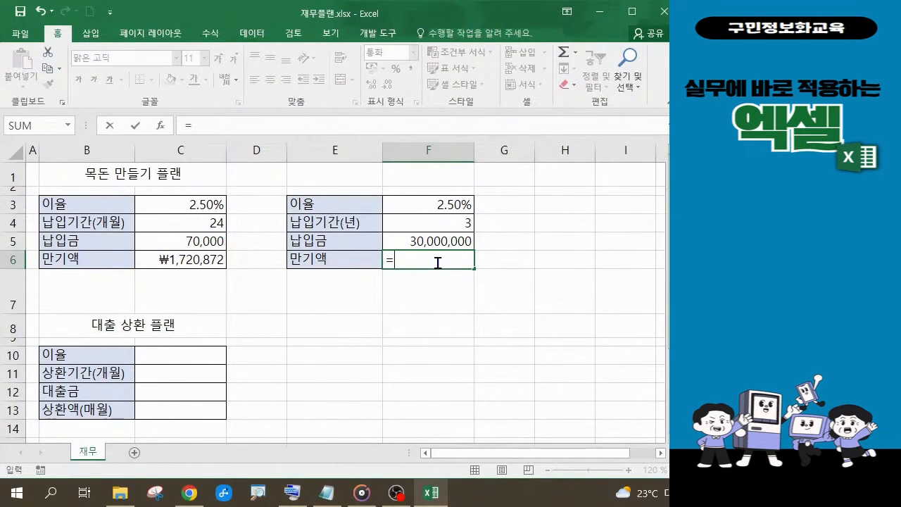
pyautogui.write('F')
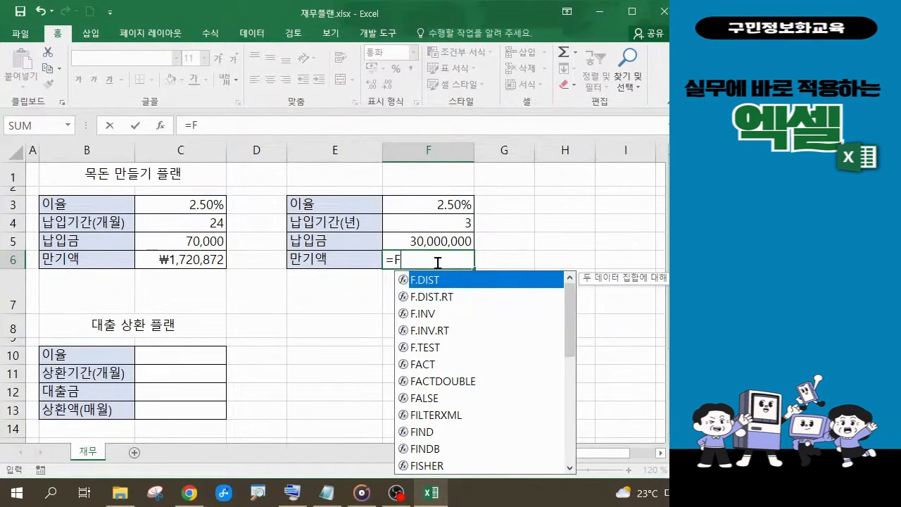
pyautogui.moveTo(572, 347); pyautogui.dragTo(572, 419)
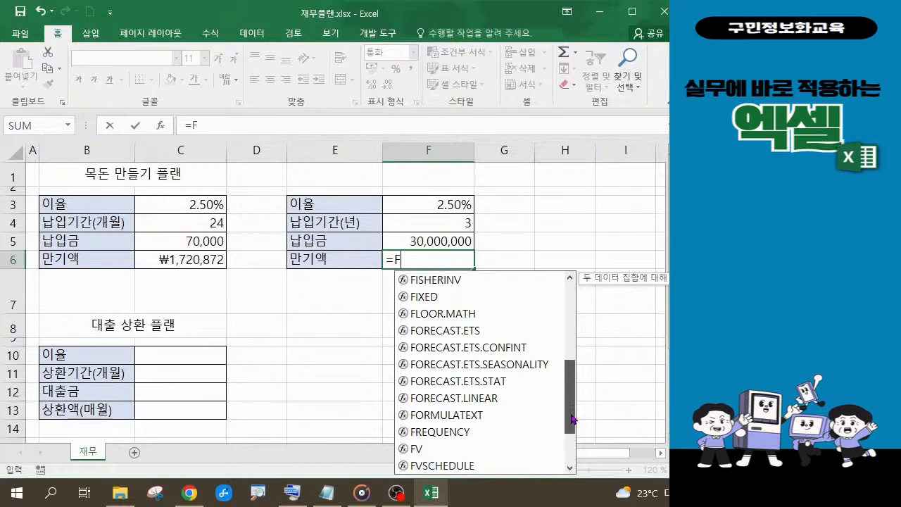
pyautogui.click(425, 450)
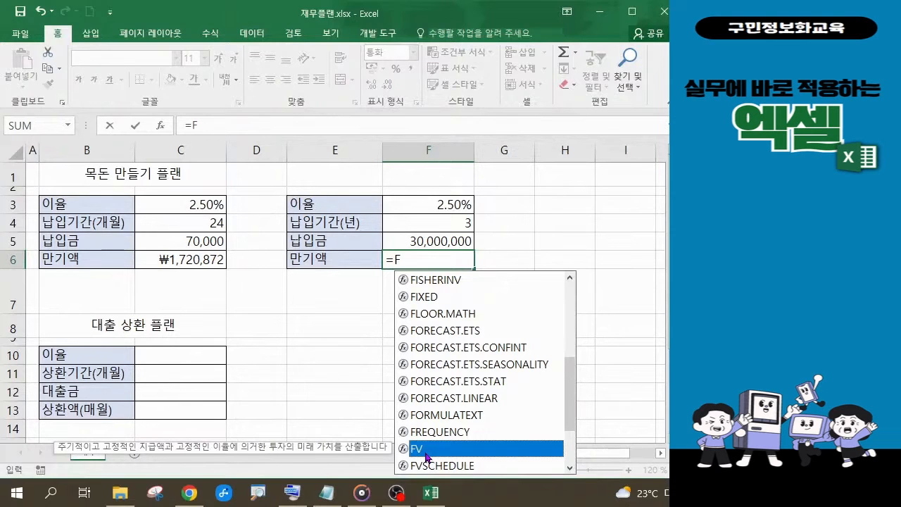
pyautogui.click(292, 493)
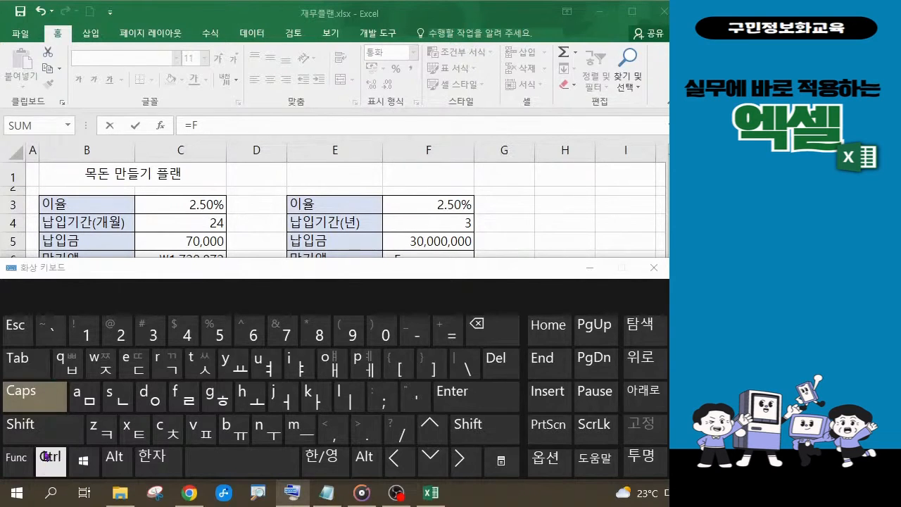
pyautogui.click(589, 268)
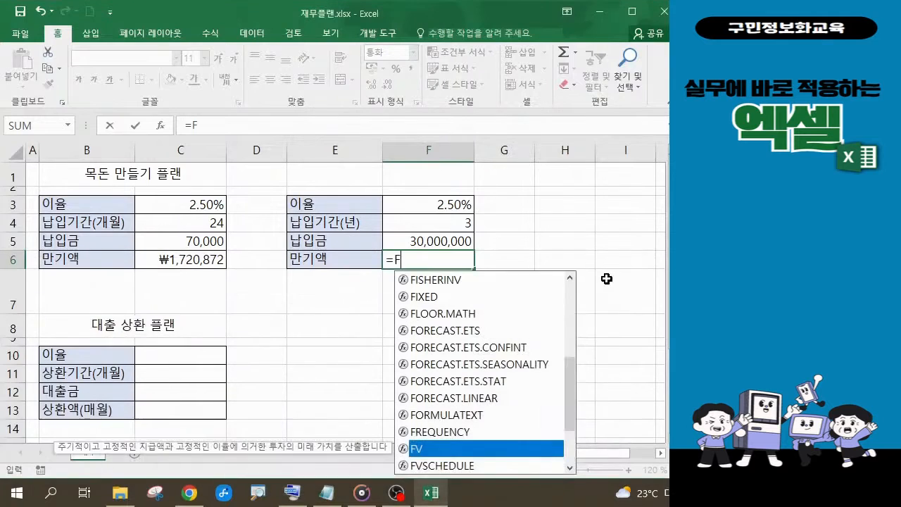
pyautogui.press('Tab')
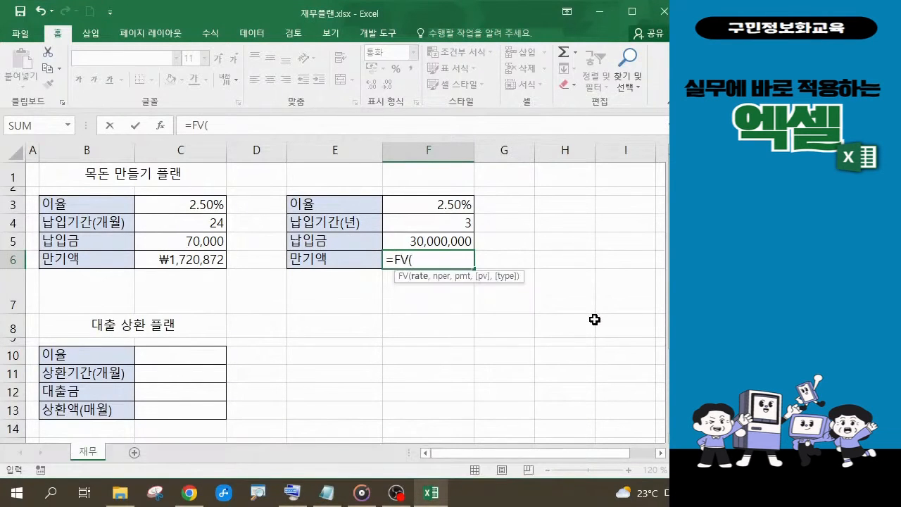
pyautogui.hotkey('ctrl', 'a')
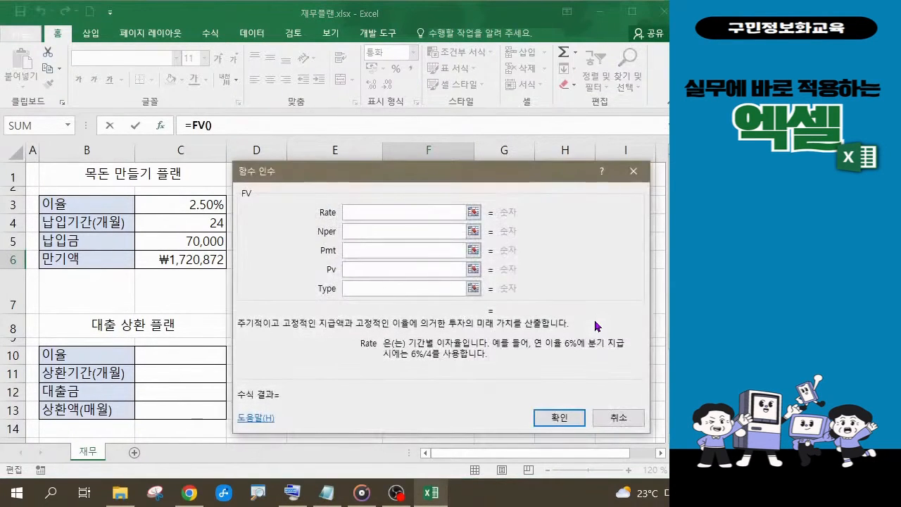
# Fill in the FV arguments for F6 with Rate F3, Nper F4 and Pv -F5, leaving Pmt and Type empty.
pyautogui.moveTo(415, 171); pyautogui.dragTo(412, 292)
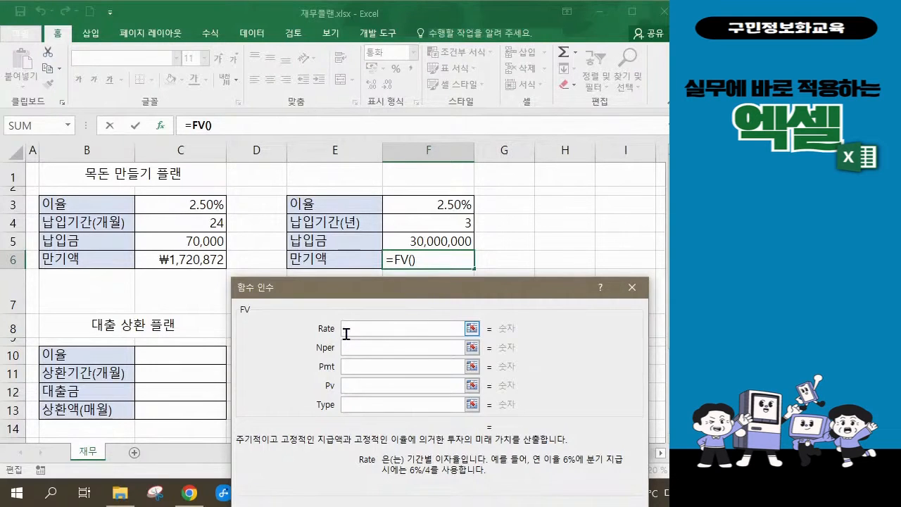
pyautogui.click(448, 207)
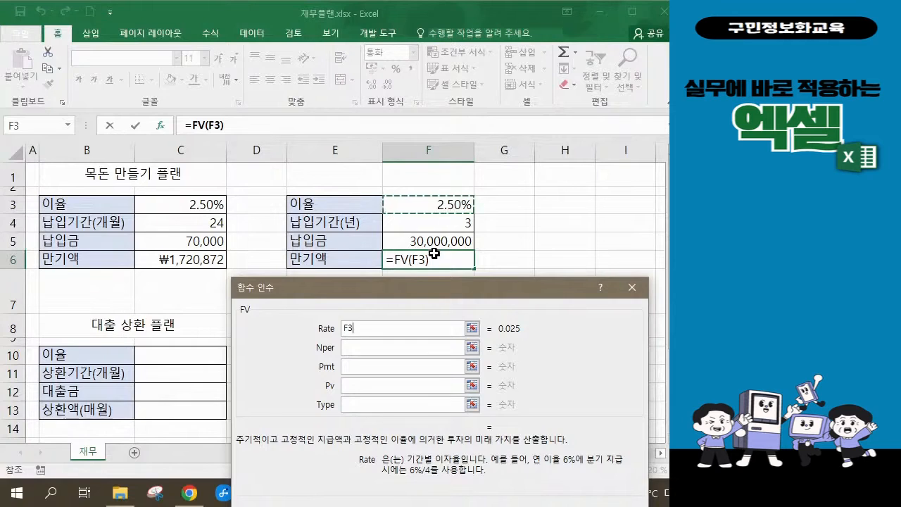
pyautogui.click(365, 348)
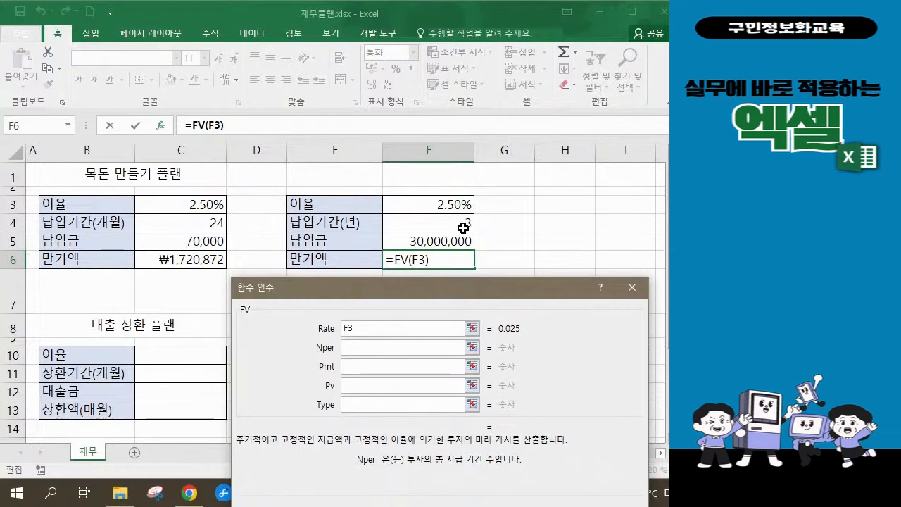
pyautogui.click(463, 227)
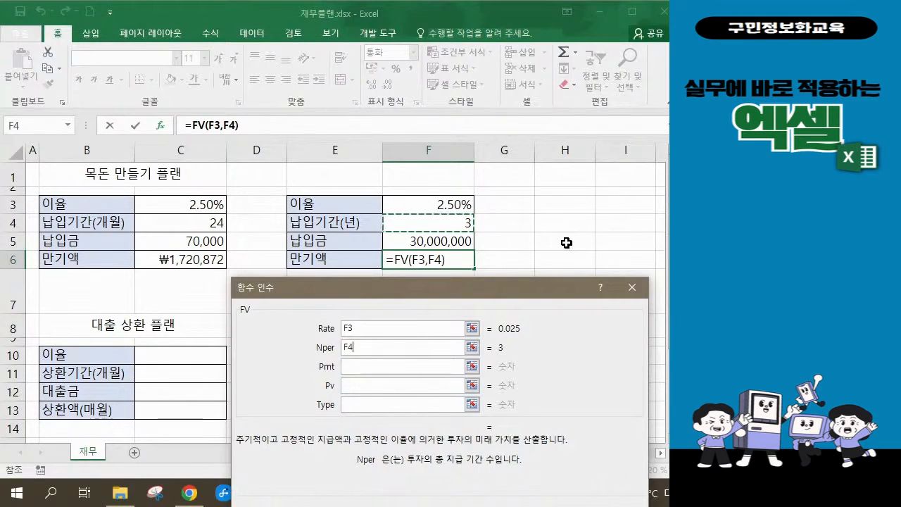
pyautogui.click(392, 367)
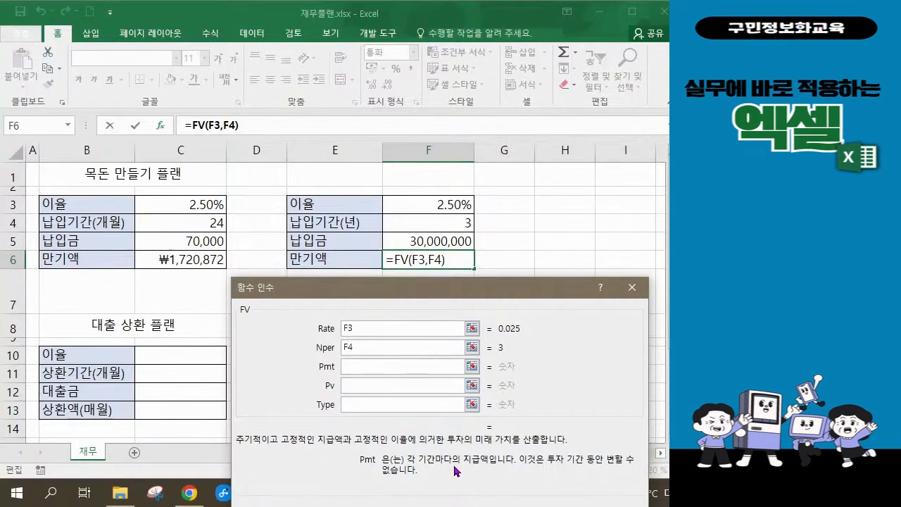
pyautogui.click(357, 384)
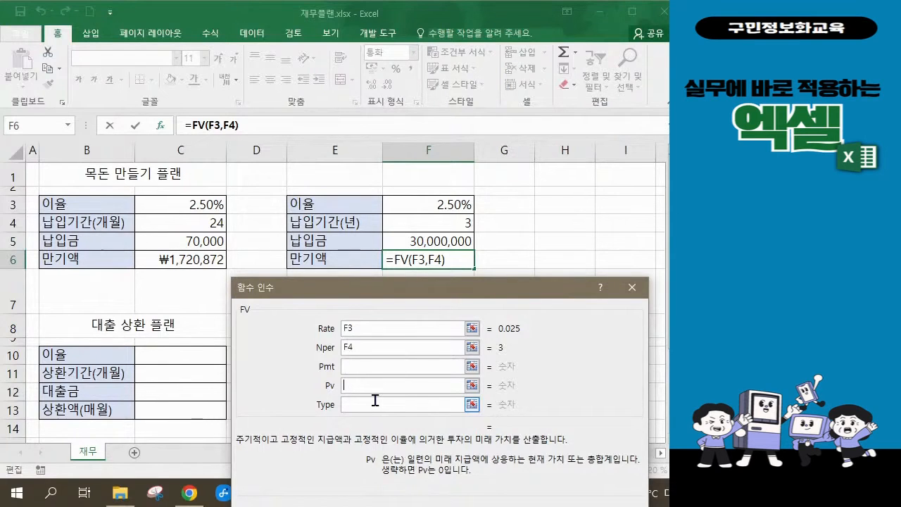
pyautogui.write('-')
pyautogui.click(458, 244)
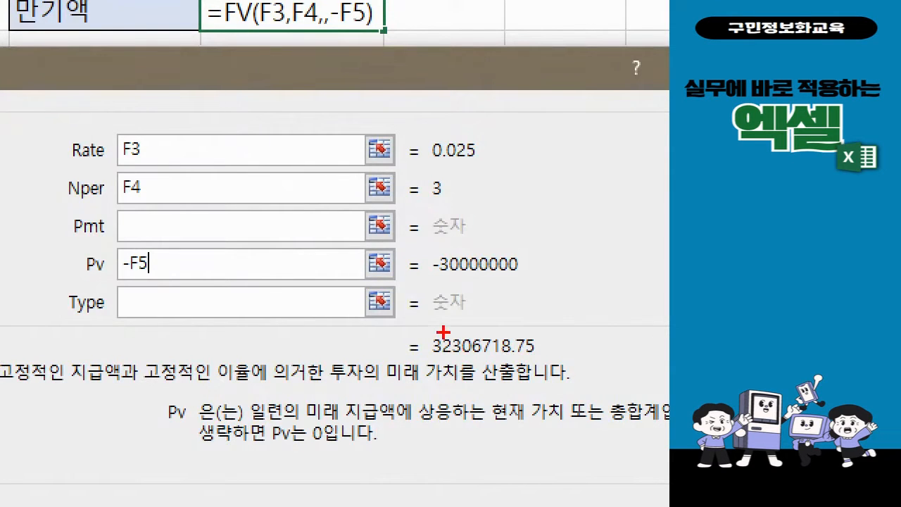
pyautogui.moveTo(443, 332); pyautogui.dragTo(530, 356)
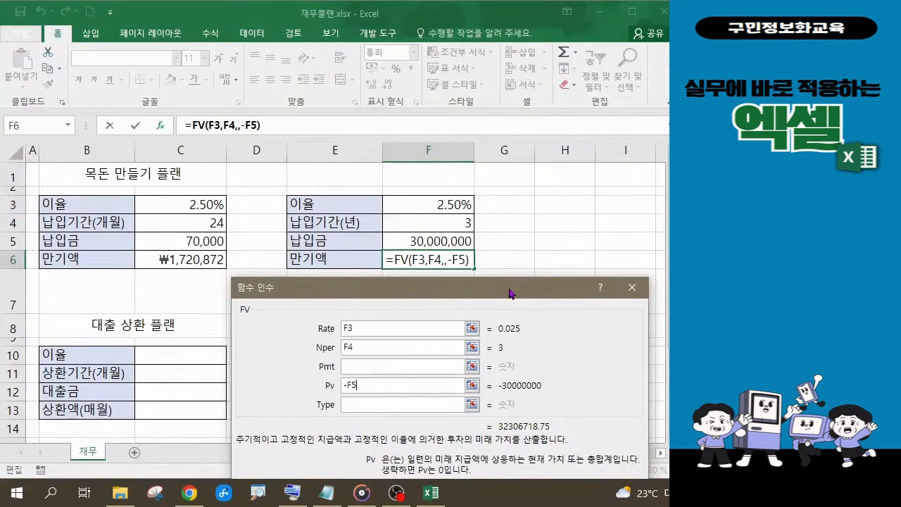
pyautogui.moveTo(507, 289); pyautogui.dragTo(493, 189)
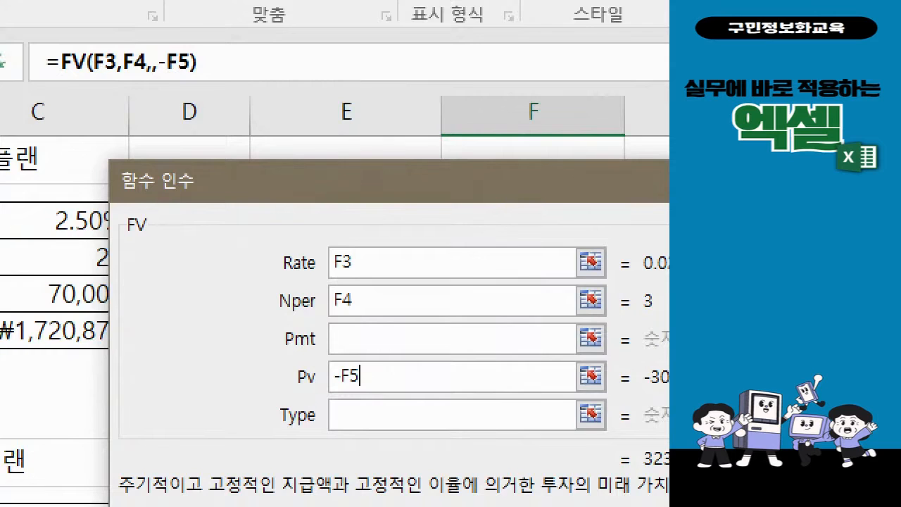
pyautogui.click(450, 254)
pyautogui.moveTo(10, 30)
pyautogui.mouseDown()
pyautogui.moveTo(181, 63)
pyautogui.moveTo(225, 93)
pyautogui.mouseUp()
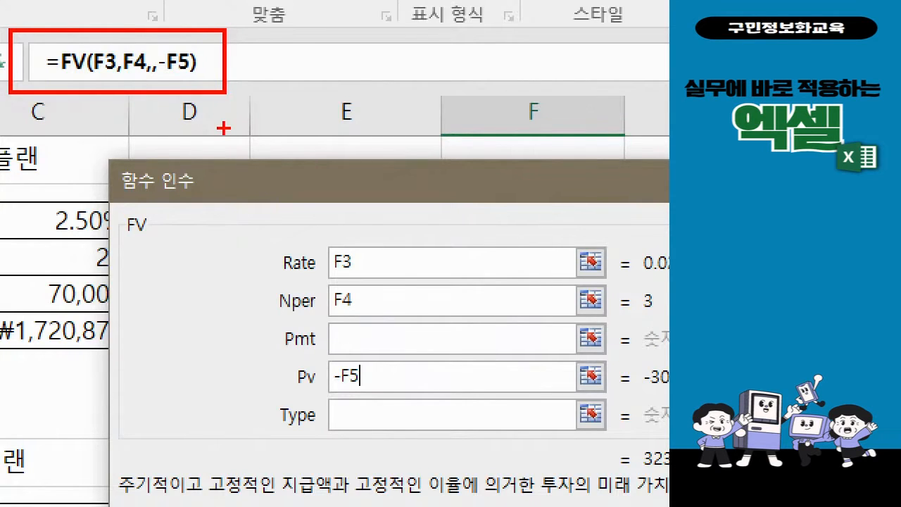
pyautogui.press('ctrl')
pyautogui.moveTo(281, 220)
pyautogui.mouseDown()
pyautogui.moveTo(338, 259)
pyautogui.moveTo(411, 425)
pyautogui.mouseUp()
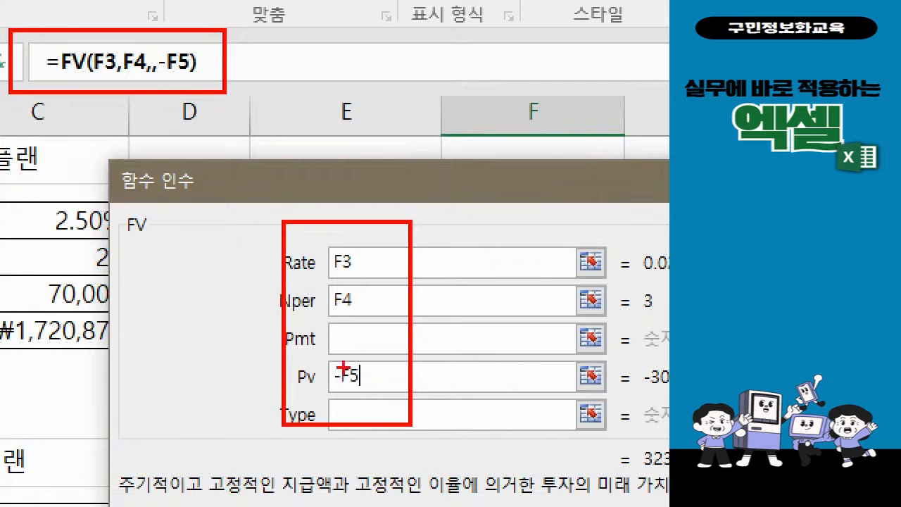
pyautogui.moveTo(290, 386); pyautogui.dragTo(352, 385)
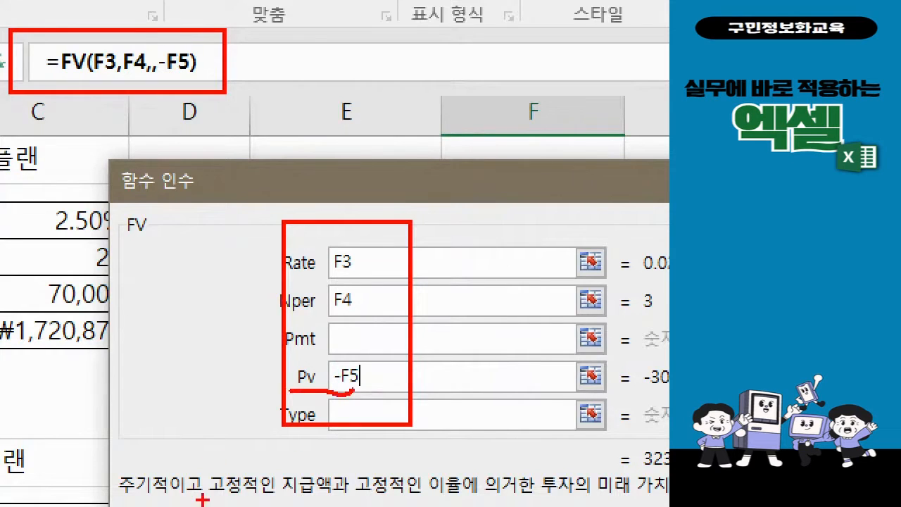
pyautogui.moveTo(220, 493); pyautogui.dragTo(312, 494)
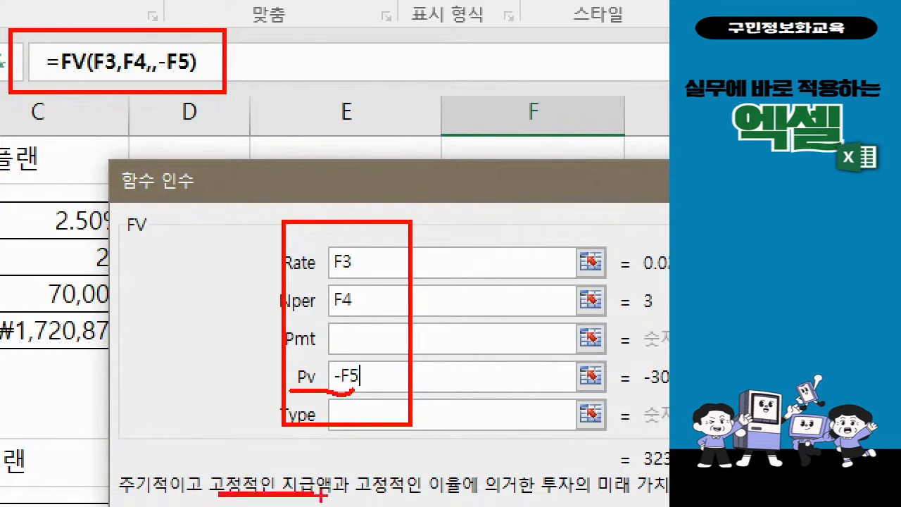
pyautogui.moveTo(368, 493); pyautogui.dragTo(469, 488)
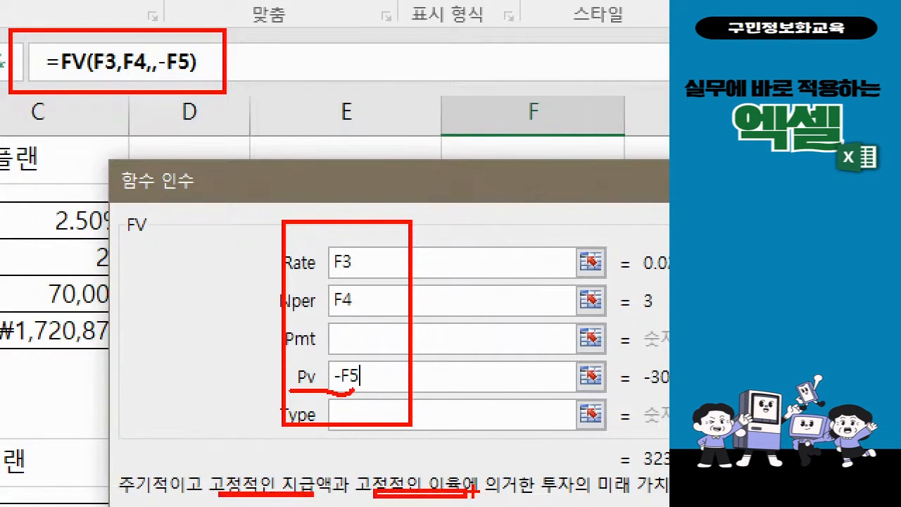
pyautogui.press('Escape')
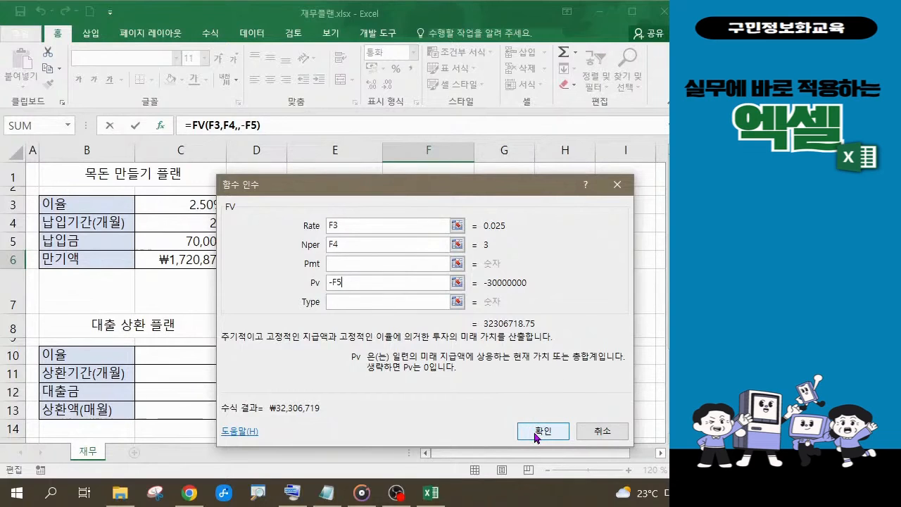
# Confirm the FV function as the copied plan's 만기액 formula in F6.
pyautogui.click(535, 434)
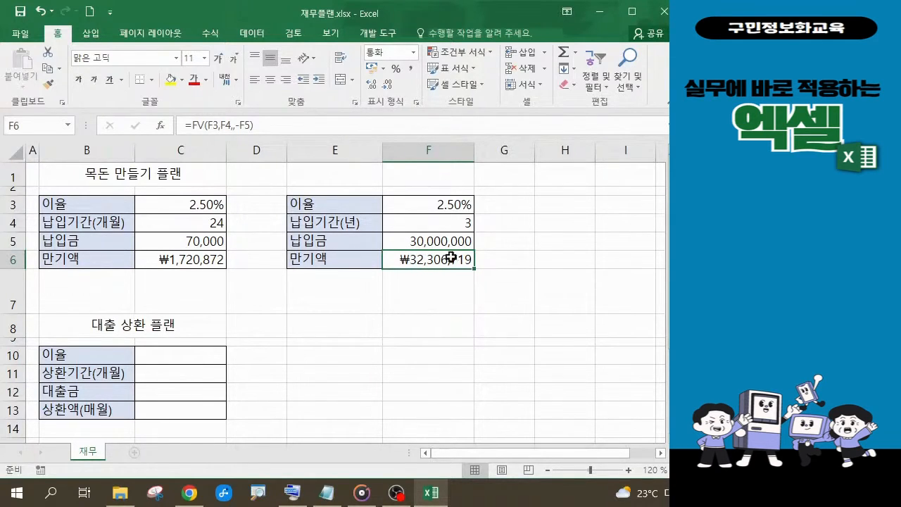
pyautogui.click(449, 207)
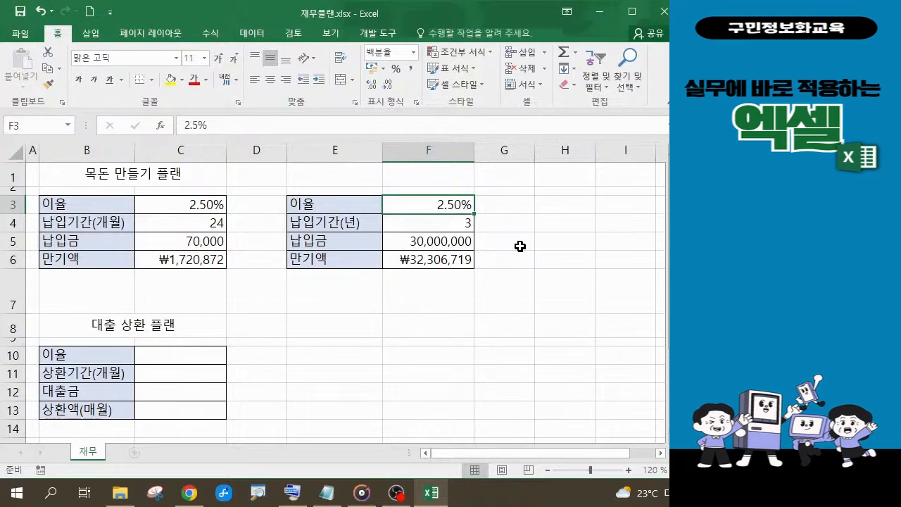
# Copy the formula text =FV(F3,F4,,-F5) from F6 to the clipboard and leave the cell's editing mode.
pyautogui.click(428, 259)
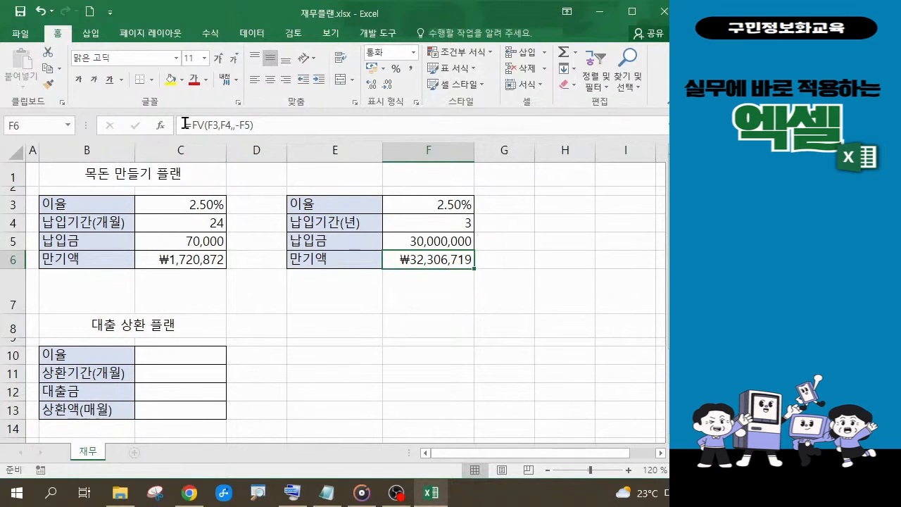
pyautogui.moveTo(180, 125); pyautogui.dragTo(235, 126)
pyautogui.moveTo(240, 125); pyautogui.dragTo(374, 124)
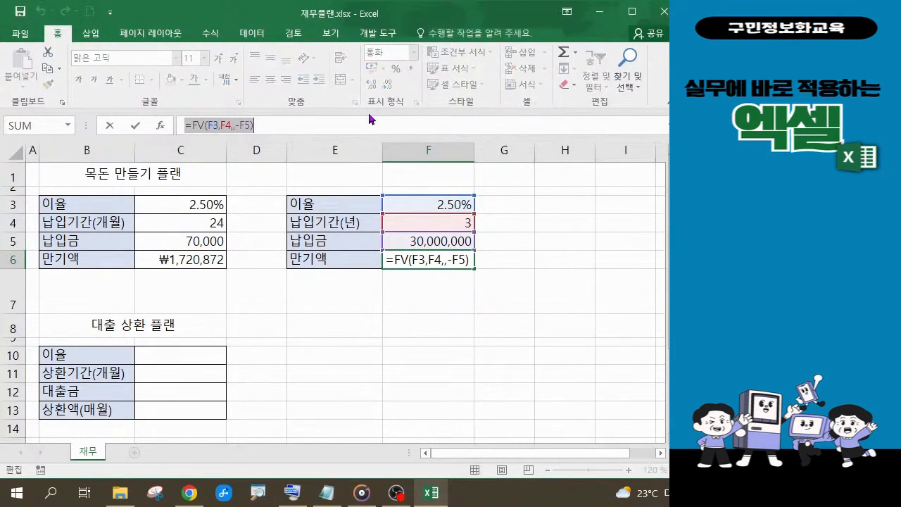
pyautogui.hotkey('ctrl', 'c')
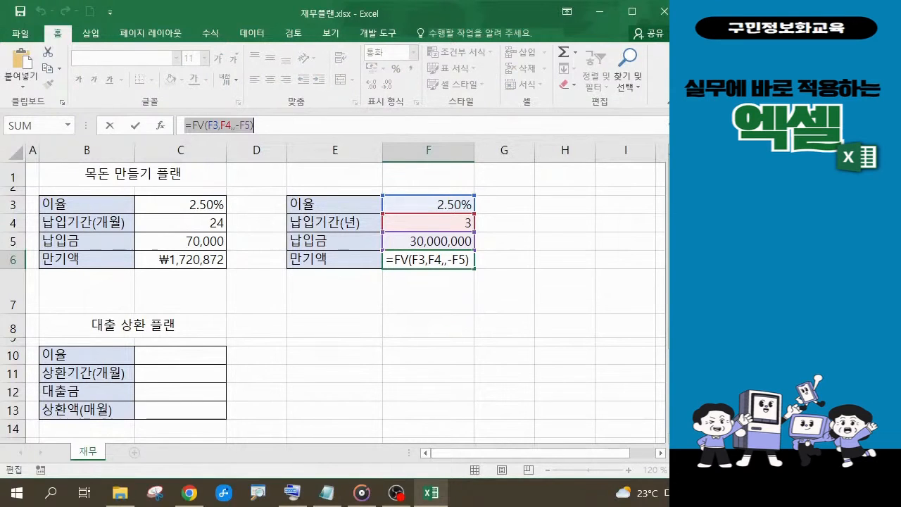
pyautogui.hotkey('alt', 'Tab')
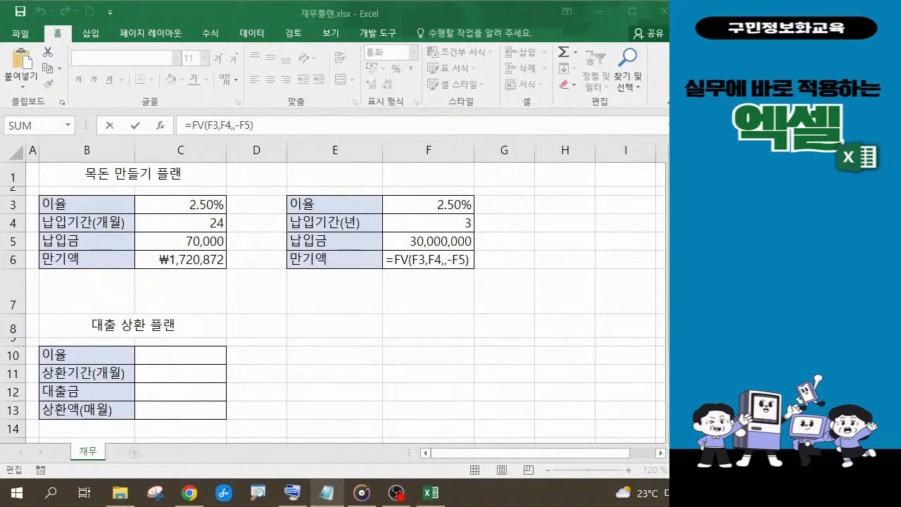
pyautogui.hotkey('alt', 'Tab')
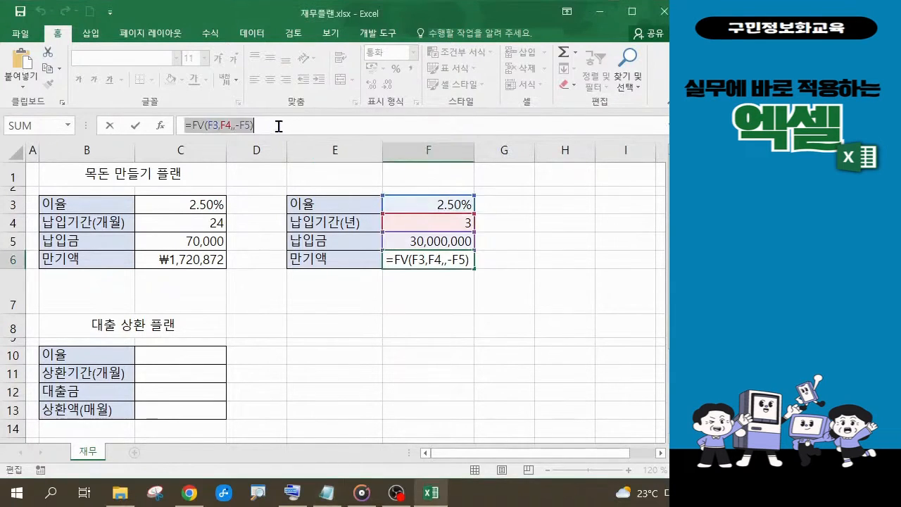
pyautogui.press('Return')
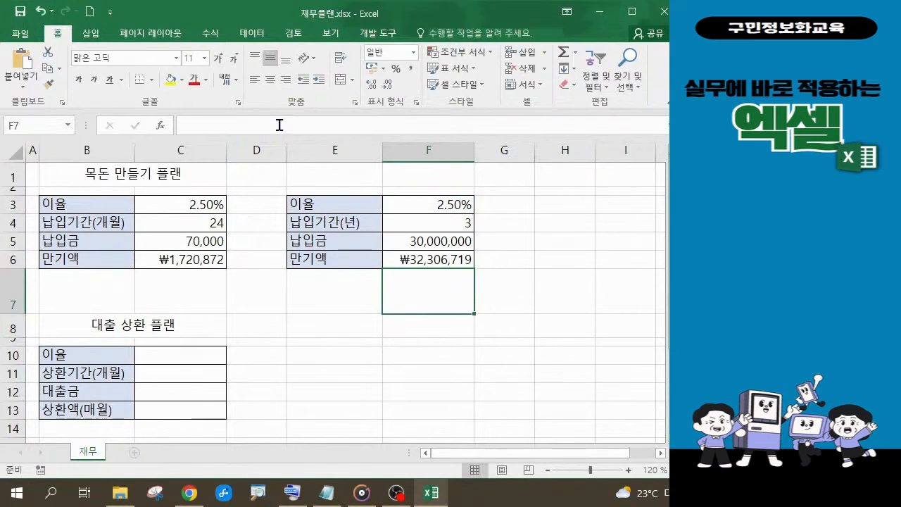
pyautogui.click(458, 259)
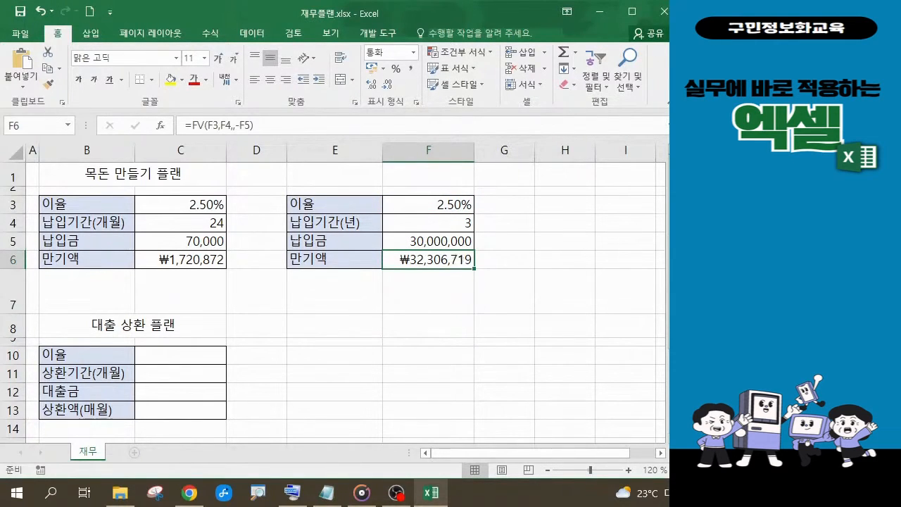
pyautogui.hotkey('alt', 'Tab')
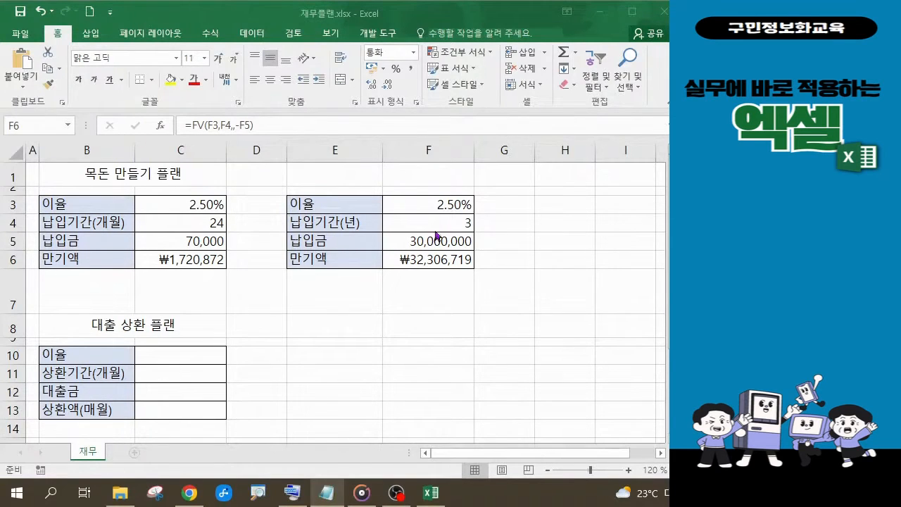
# Set the copied plan's 이율 in F3 to 1.8%.
pyautogui.click(447, 205)
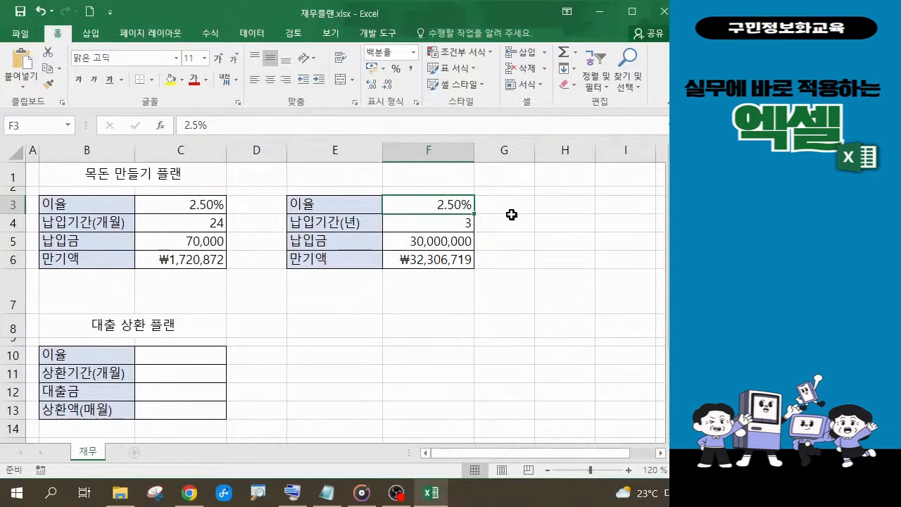
pyautogui.write('1.8')
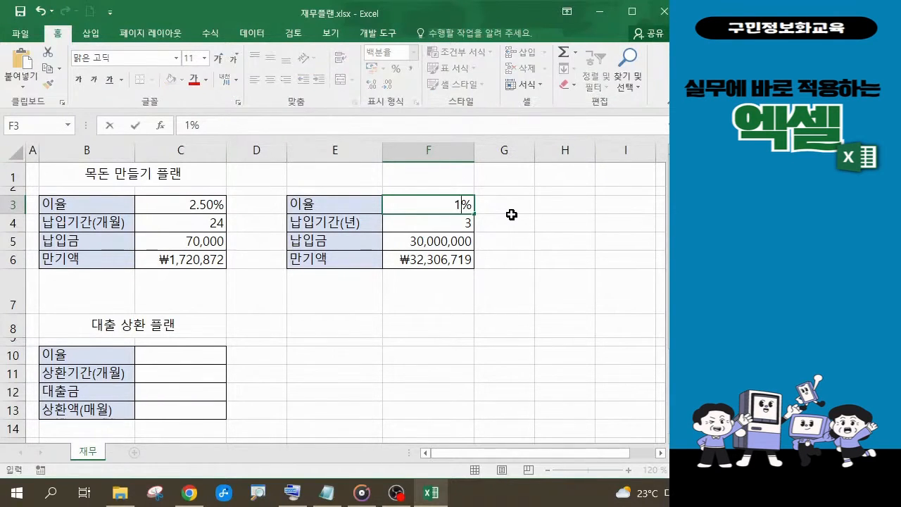
pyautogui.press('Return')
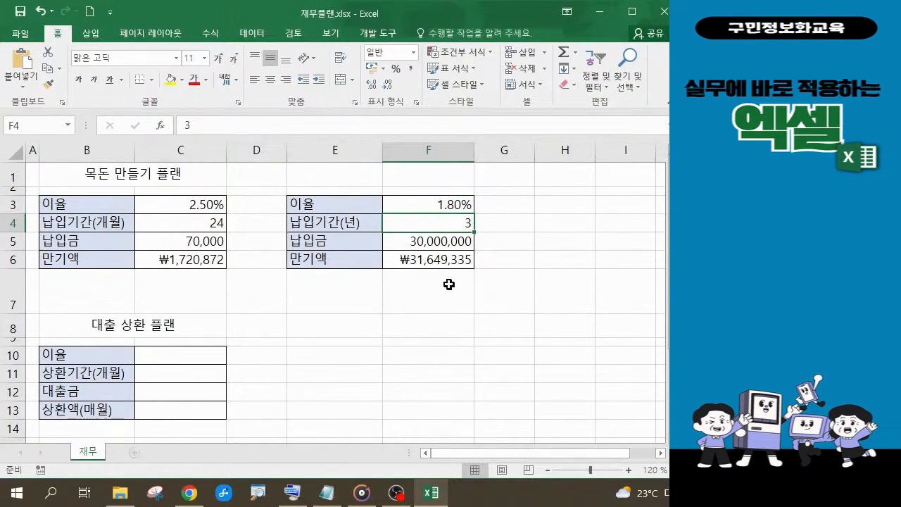
# Set the copied plan's 납입금 in F5 to 10,000,000.
pyautogui.click(418, 240)
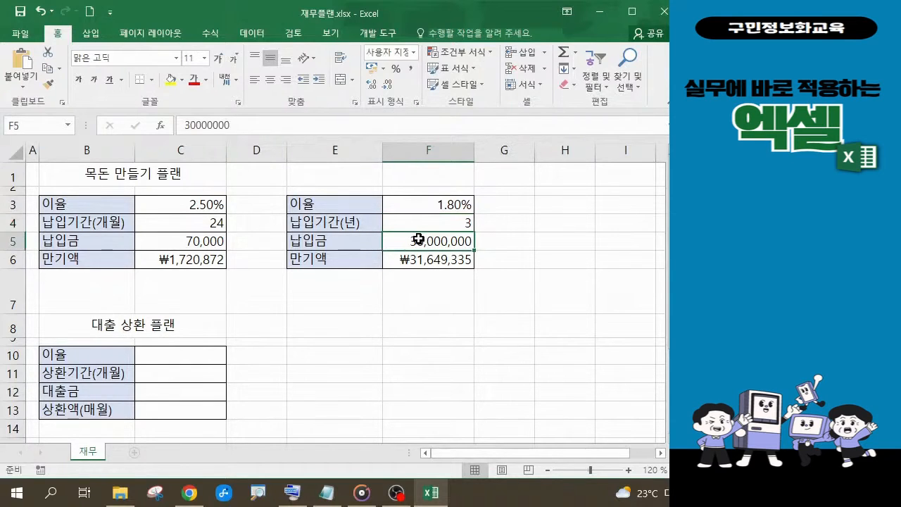
pyautogui.doubleClick(418, 240)
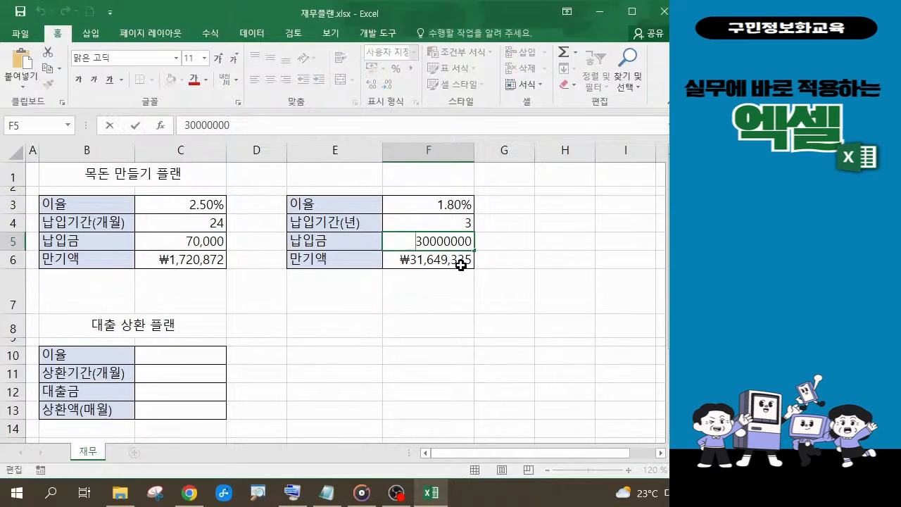
pyautogui.press('Delete')
pyautogui.write('1')
pyautogui.press('Return')
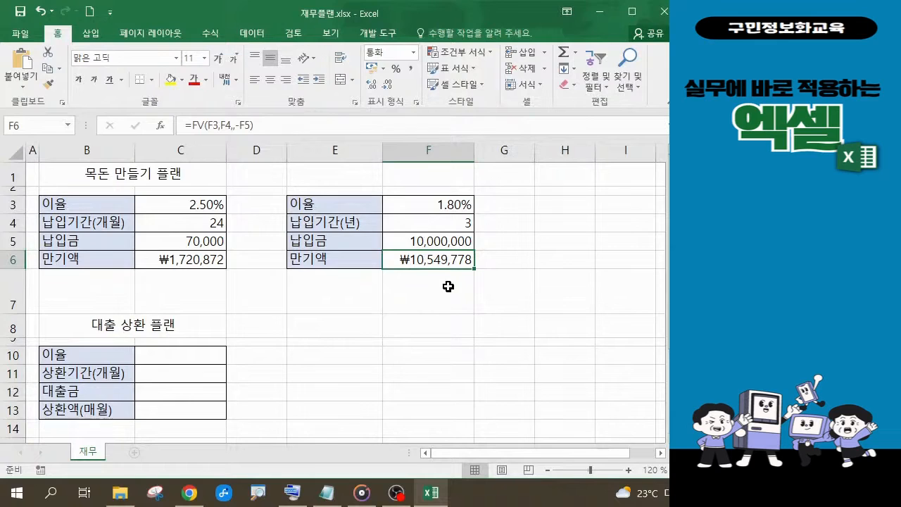
# Set the copied plan's 이율 in F3 to 4%.
pyautogui.click(457, 203)
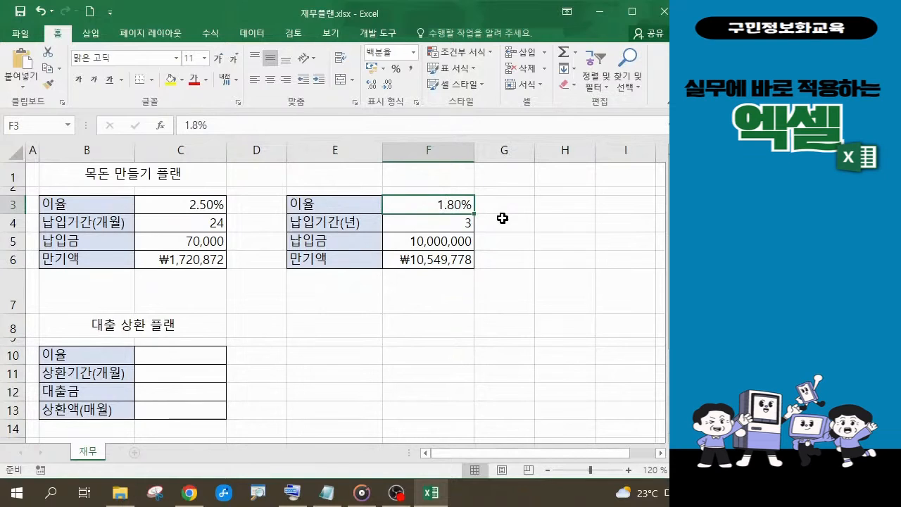
pyautogui.write('4%')
pyautogui.press('Return')
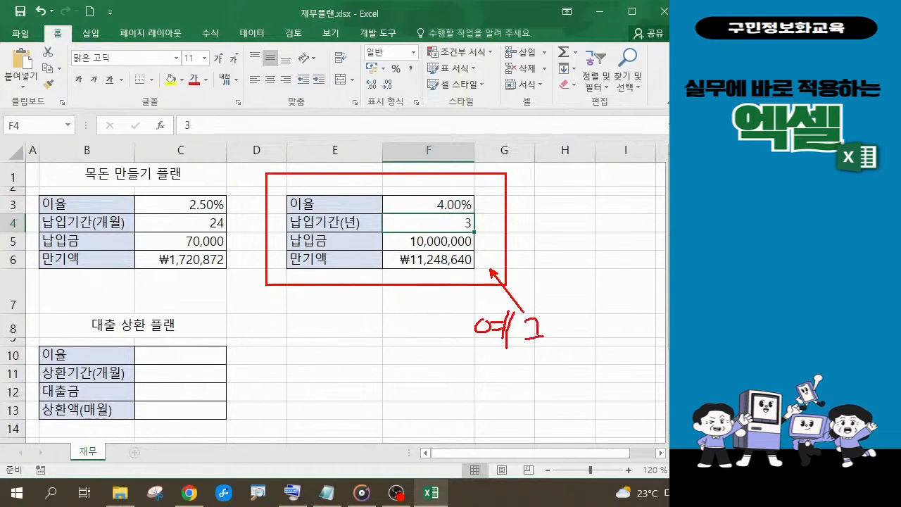
pyautogui.moveTo(533, 349); pyautogui.dragTo(549, 350)
pyautogui.moveTo(37, 164)
pyautogui.mouseDown()
pyautogui.moveTo(225, 270)
pyautogui.moveTo(237, 317)
pyautogui.moveTo(257, 317)
pyautogui.moveTo(262, 333)
pyautogui.moveTo(275, 333)
pyautogui.moveTo(290, 316)
pyautogui.moveTo(298, 348)
pyautogui.mouseUp()
pyautogui.moveTo(299, 315)
pyautogui.mouseDown()
pyautogui.moveTo(325, 320)
pyautogui.moveTo(314, 353)
pyautogui.moveTo(327, 352)
pyautogui.moveTo(329, 339)
pyautogui.mouseUp()
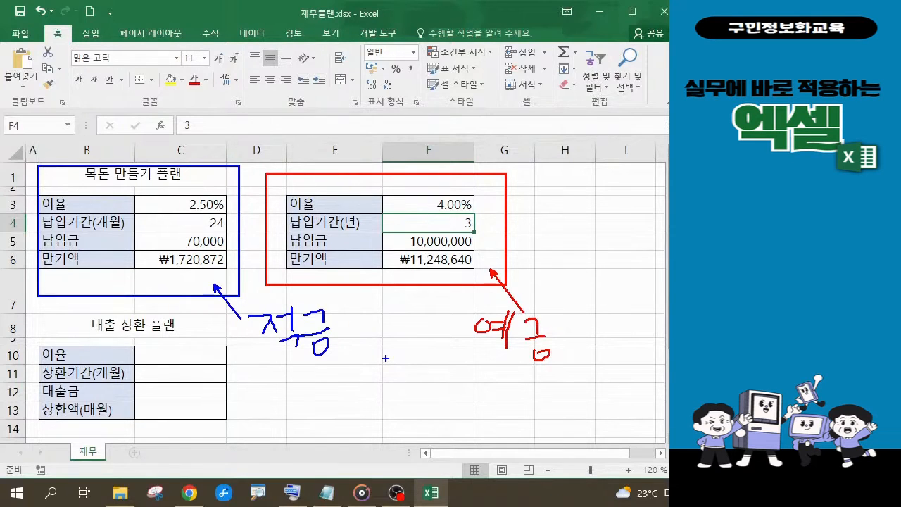
pyautogui.press('Escape')
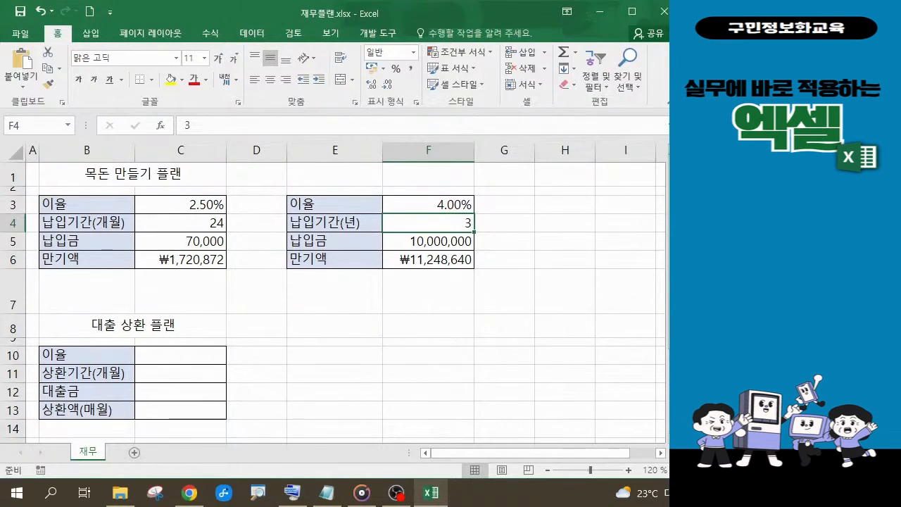
# Examine the FV formula behind the monthly savings plan's 만기액 in C6.
pyautogui.click(197, 262)
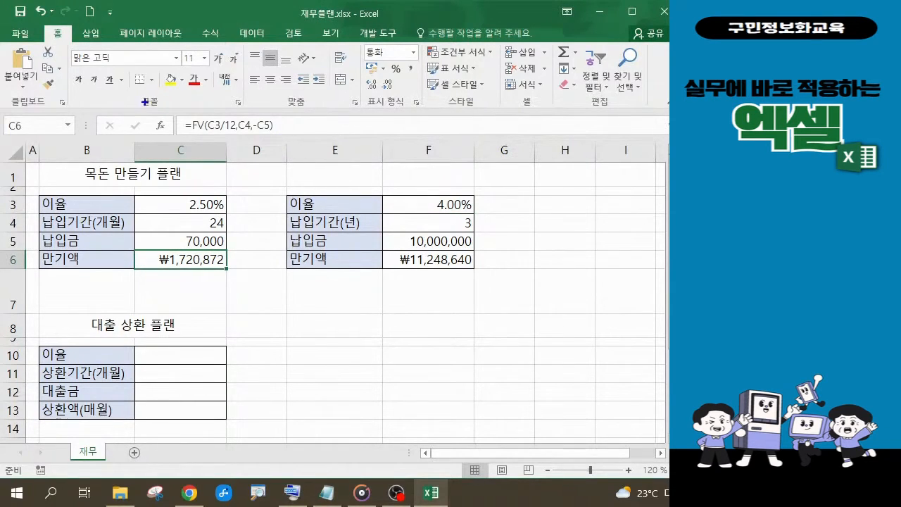
pyautogui.moveTo(145, 102); pyautogui.dragTo(294, 146)
pyautogui.moveTo(134, 251); pyautogui.dragTo(236, 276)
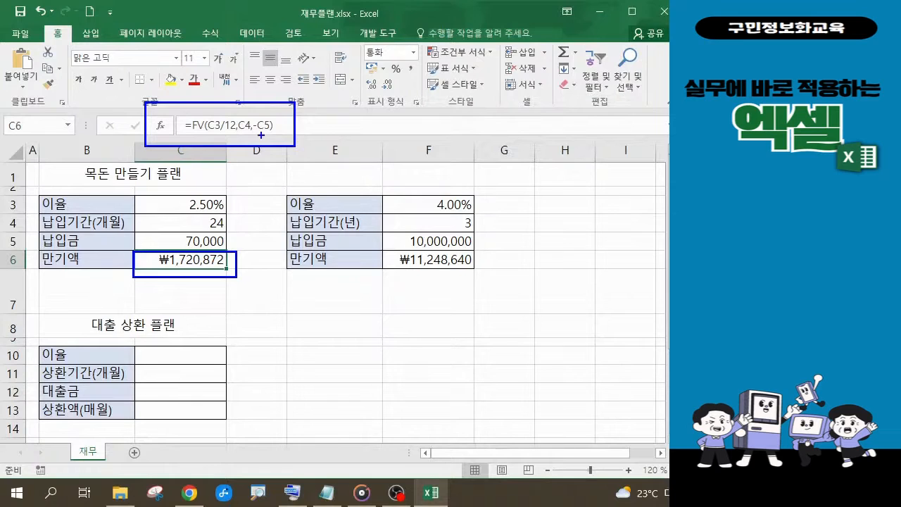
pyautogui.click(424, 261)
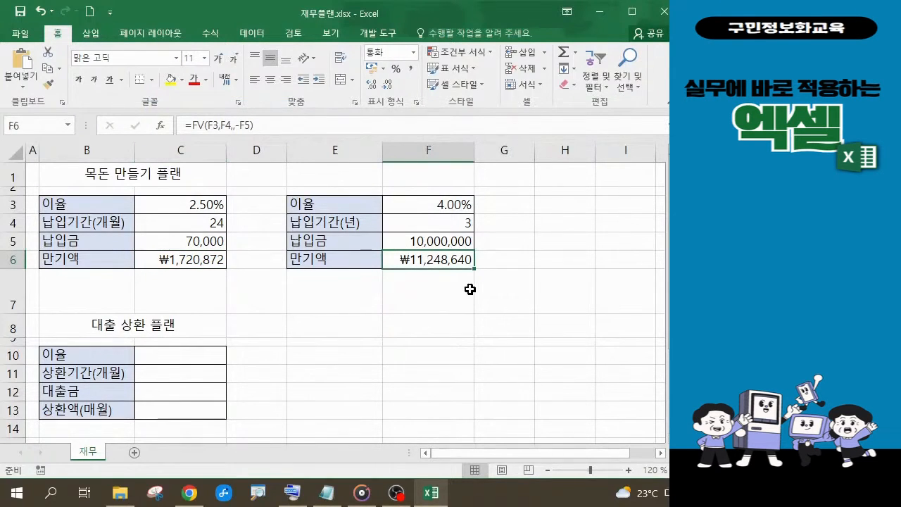
pyautogui.write('R')
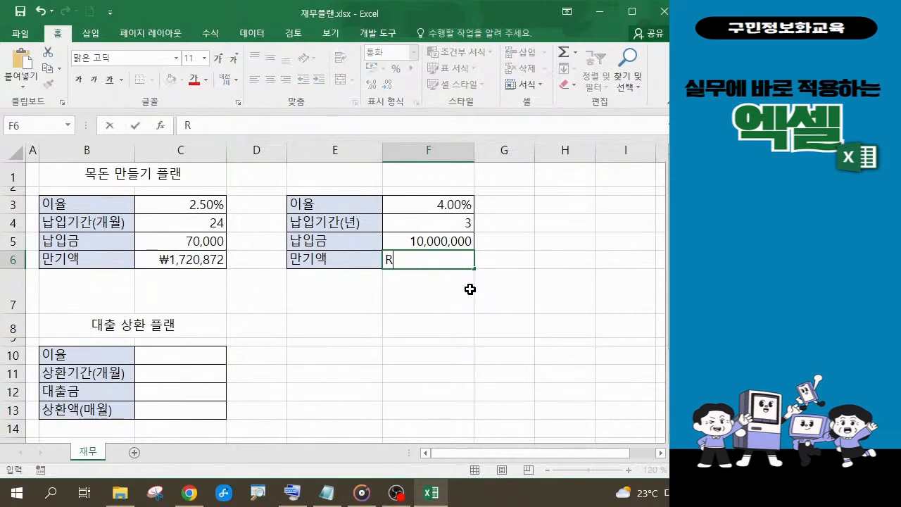
pyautogui.press('BackSpace')
pyautogui.click(39, 12)
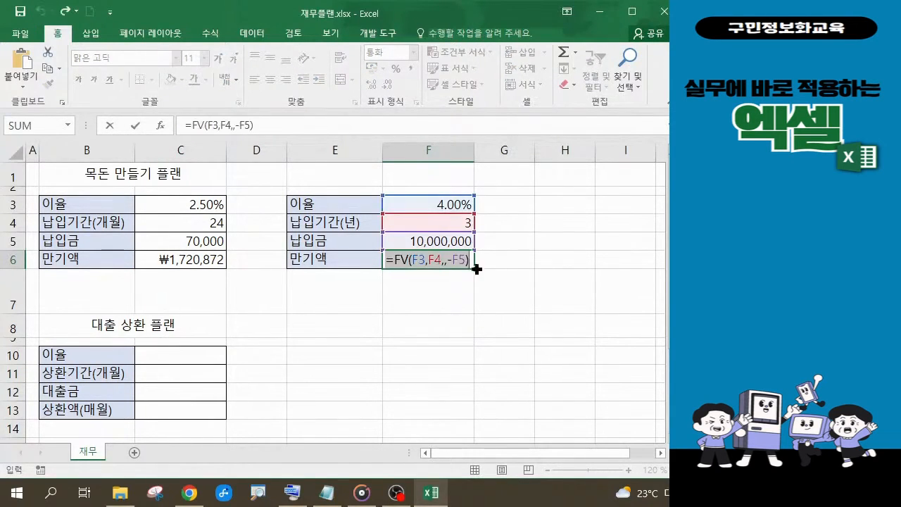
pyautogui.click(277, 126)
pyautogui.press('Return')
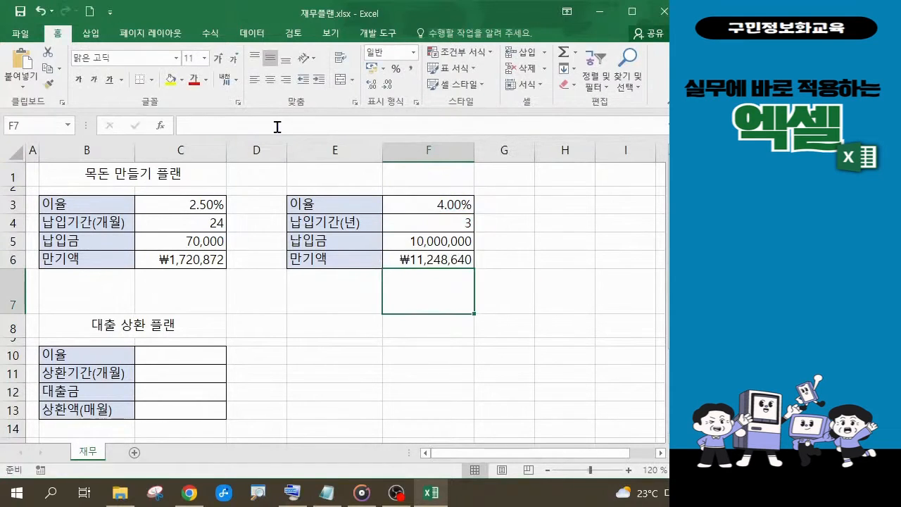
# Examine the FV formula behind the lump-sum deposit's 만기액 in F6.
pyautogui.click(448, 259)
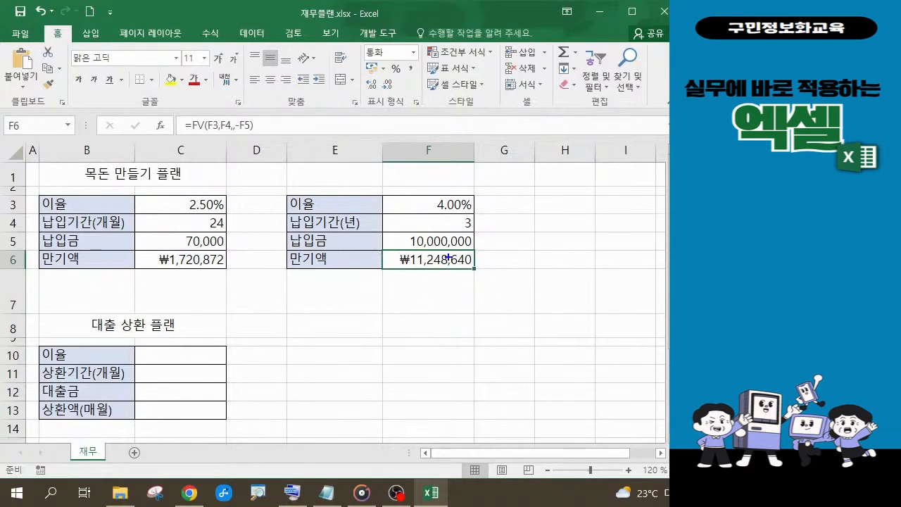
pyautogui.moveTo(373, 241)
pyautogui.mouseDown()
pyautogui.moveTo(474, 288)
pyautogui.moveTo(496, 286)
pyautogui.mouseUp()
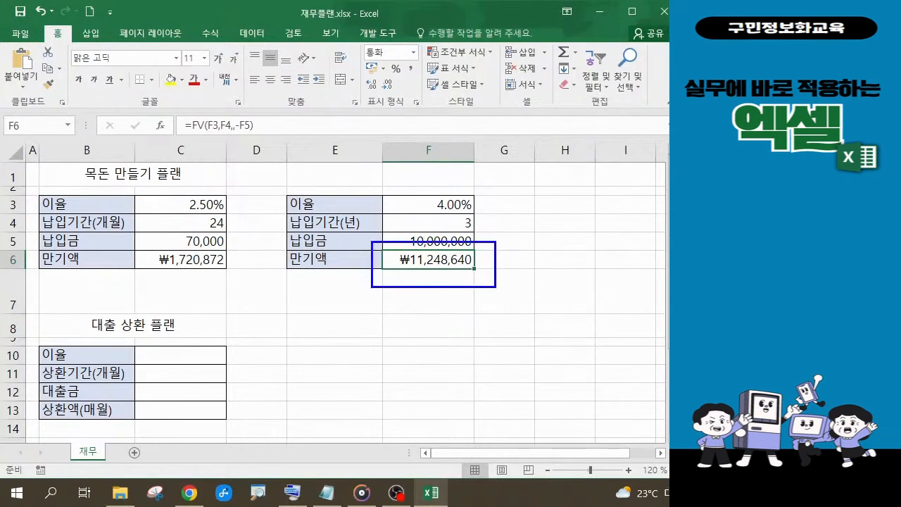
pyautogui.moveTo(163, 105); pyautogui.dragTo(283, 161)
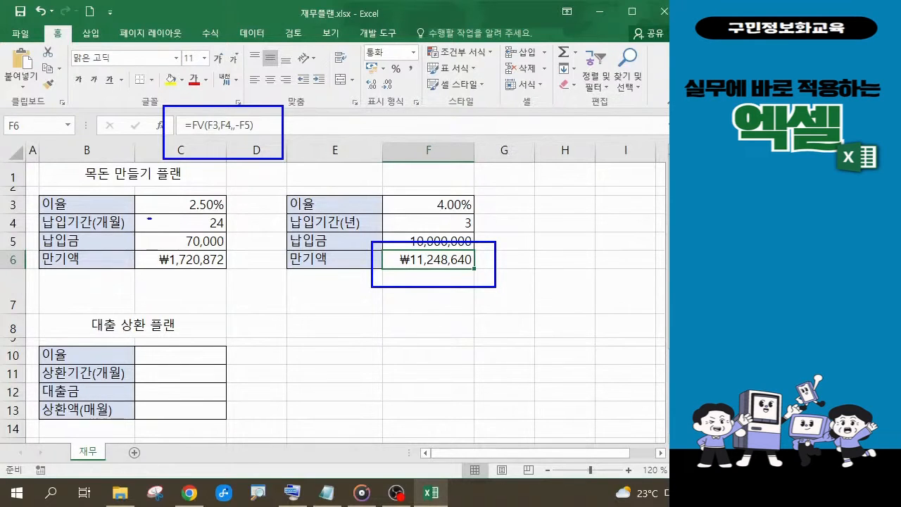
pyautogui.moveTo(148, 218)
pyautogui.mouseDown()
pyautogui.moveTo(150, 241)
pyautogui.moveTo(182, 228)
pyautogui.moveTo(185, 247)
pyautogui.mouseUp()
pyautogui.moveTo(175, 252)
pyautogui.mouseDown()
pyautogui.moveTo(187, 252)
pyautogui.moveTo(187, 262)
pyautogui.mouseUp()
pyautogui.moveTo(459, 315)
pyautogui.mouseDown()
pyautogui.moveTo(461, 326)
pyautogui.moveTo(457, 314)
pyautogui.moveTo(477, 316)
pyautogui.moveTo(476, 332)
pyautogui.moveTo(495, 314)
pyautogui.moveTo(482, 347)
pyautogui.mouseUp()
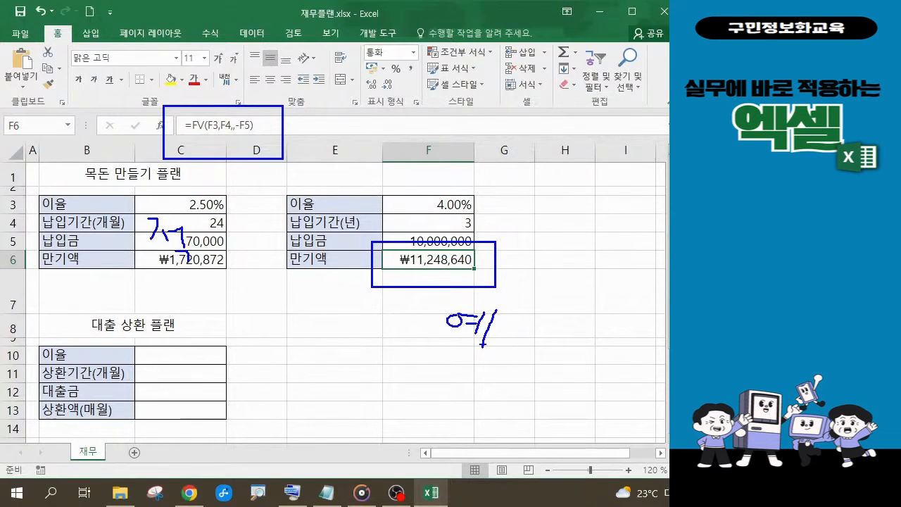
pyautogui.press('Escape')
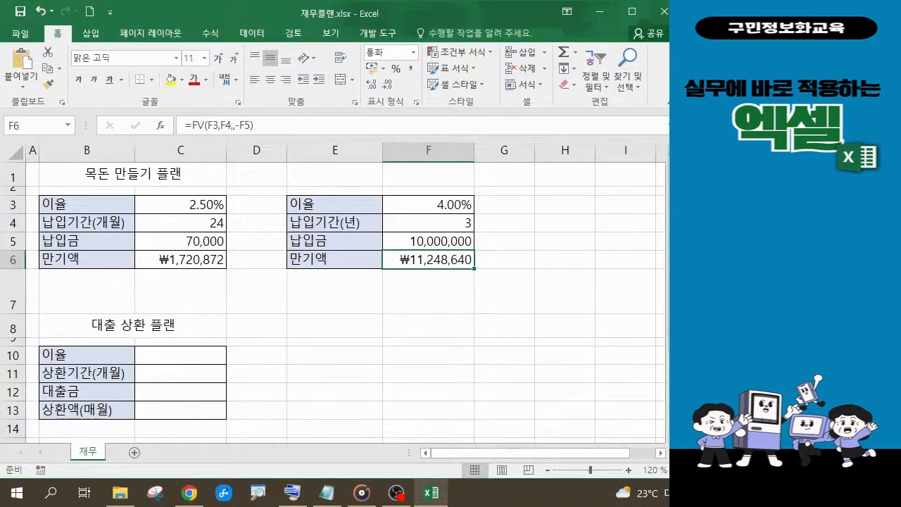
pyautogui.hotkey('alt', 'Tab')
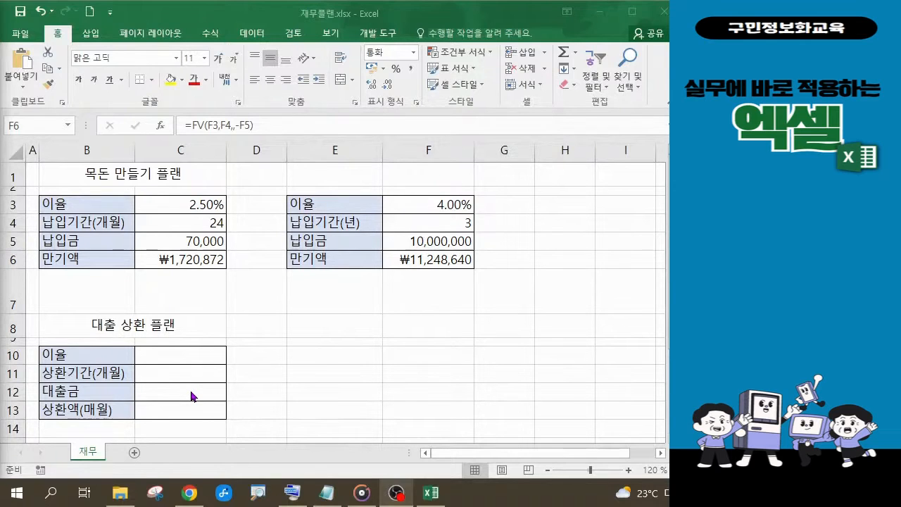
# Fill in the 대출 상환 플랜 with 이율 3.6%, 상환기간(개월) 36 and 대출금 5,000,000 in C10:C12.
pyautogui.click(182, 353)
pyautogui.click(182, 352)
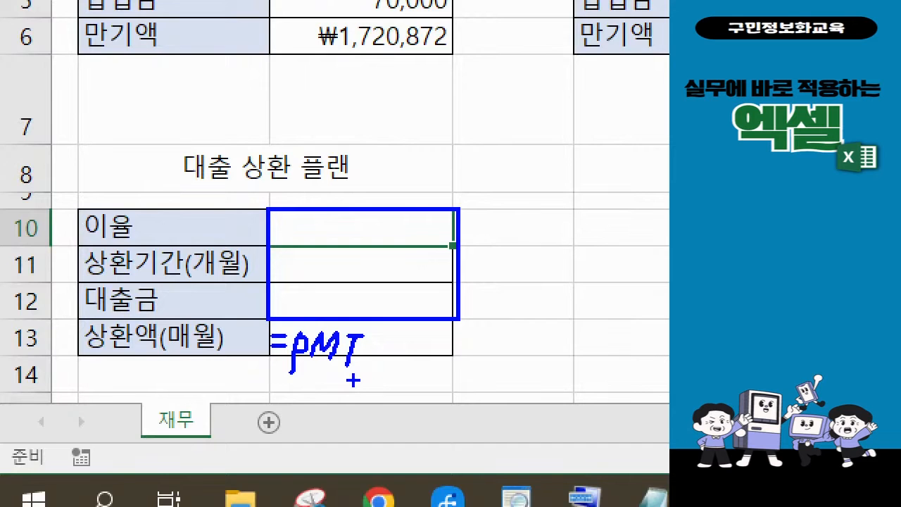
pyautogui.press('Escape')
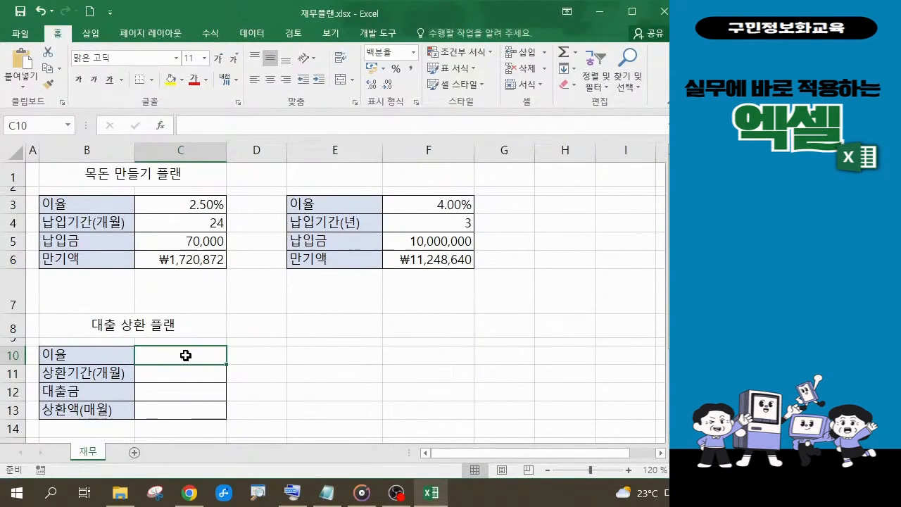
pyautogui.write('3.6%')
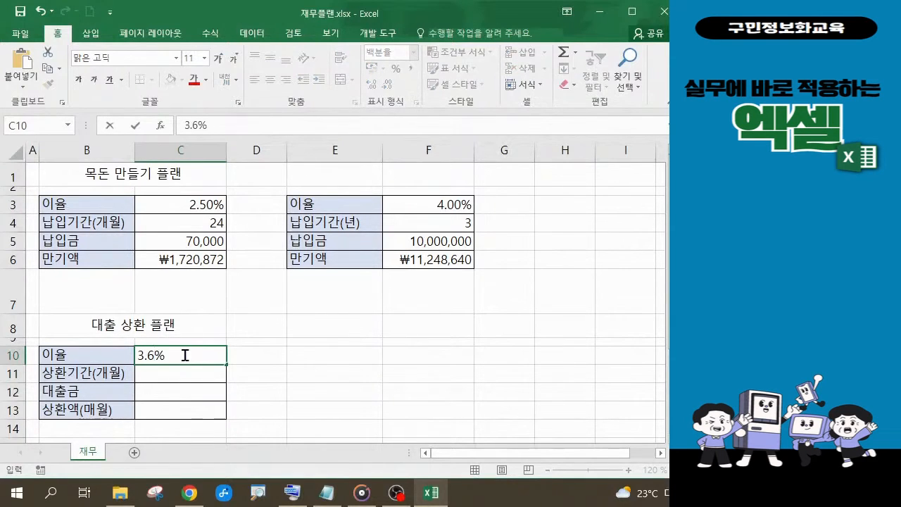
pyautogui.press('Return')
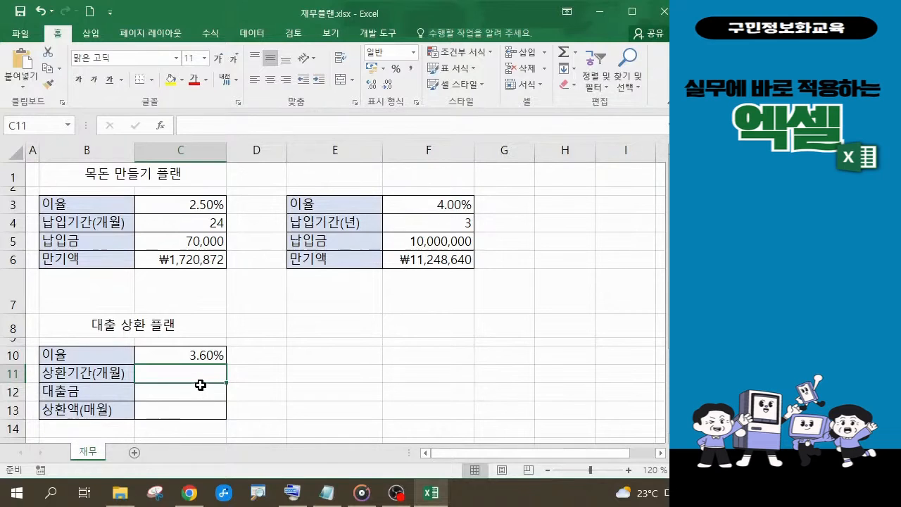
pyautogui.write('36')
pyautogui.press('Return')
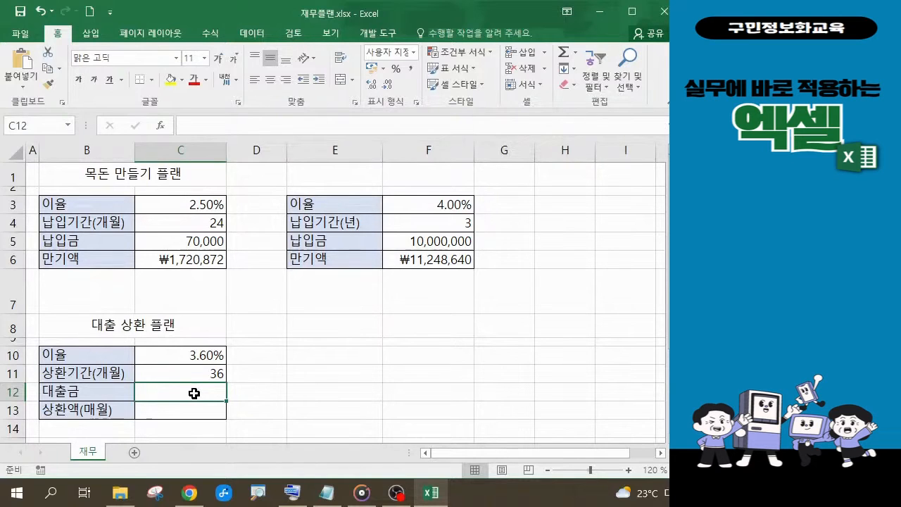
pyautogui.write('5000000')
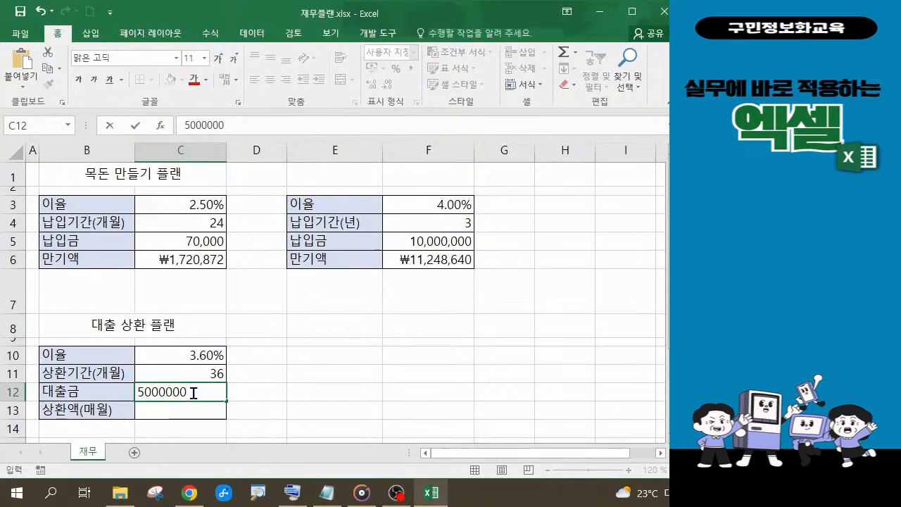
pyautogui.press('Return')
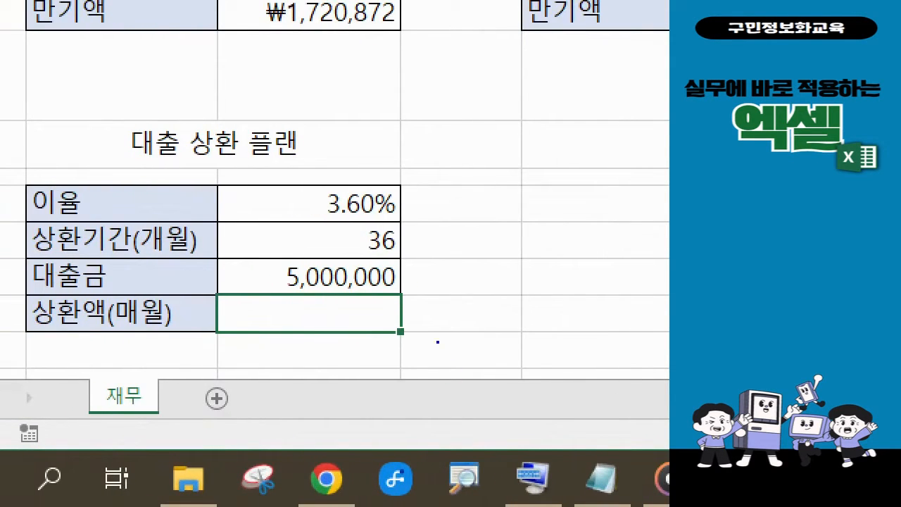
# Start a formula with the PMT function in C13 for the monthly 상환액 and review its arguments.
pyautogui.moveTo(209, 167)
pyautogui.mouseDown()
pyautogui.moveTo(396, 247)
pyautogui.moveTo(404, 296)
pyautogui.moveTo(418, 297)
pyautogui.mouseUp()
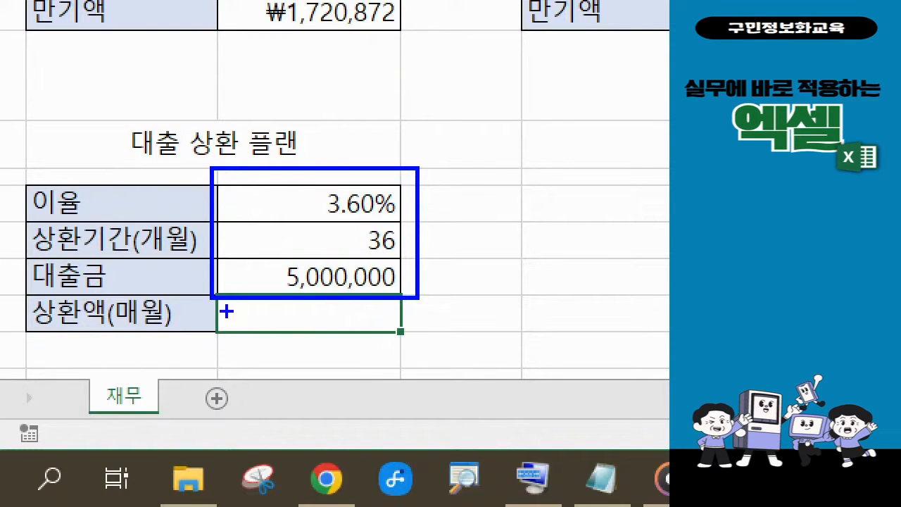
pyautogui.moveTo(227, 312)
pyautogui.mouseDown()
pyautogui.moveTo(240, 312)
pyautogui.moveTo(226, 323)
pyautogui.moveTo(241, 322)
pyautogui.mouseUp()
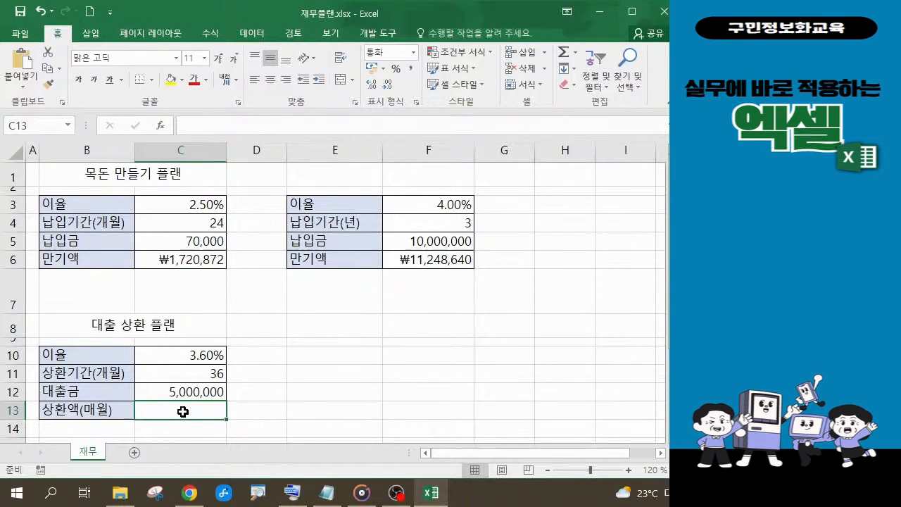
pyautogui.write('=')
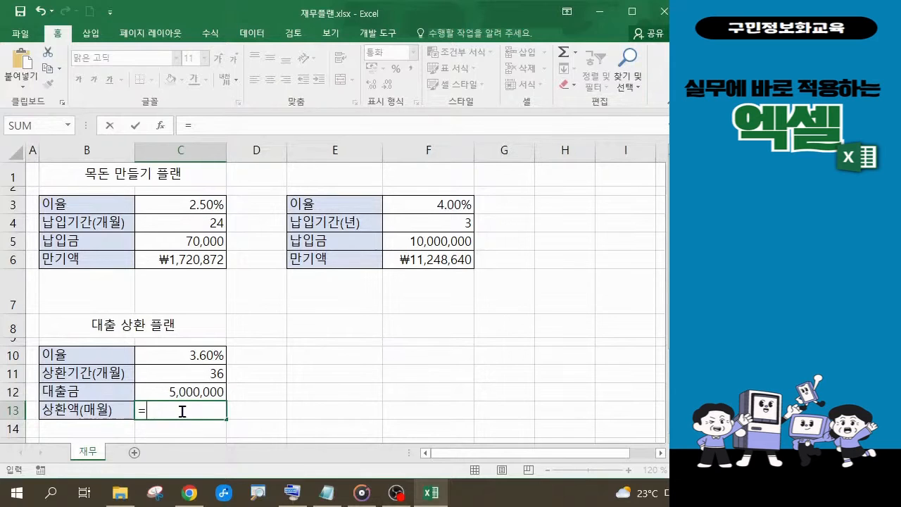
pyautogui.write('P')
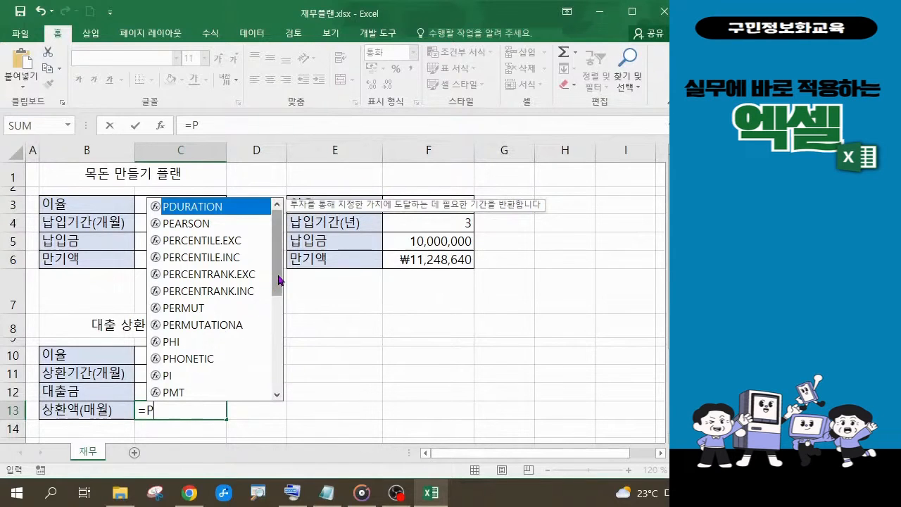
pyautogui.moveTo(279, 277); pyautogui.dragTo(280, 309)
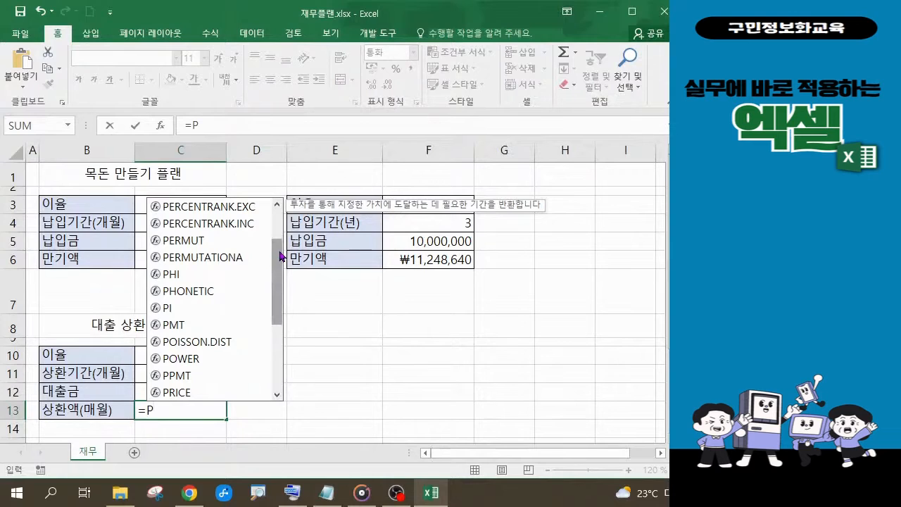
pyautogui.click(180, 329)
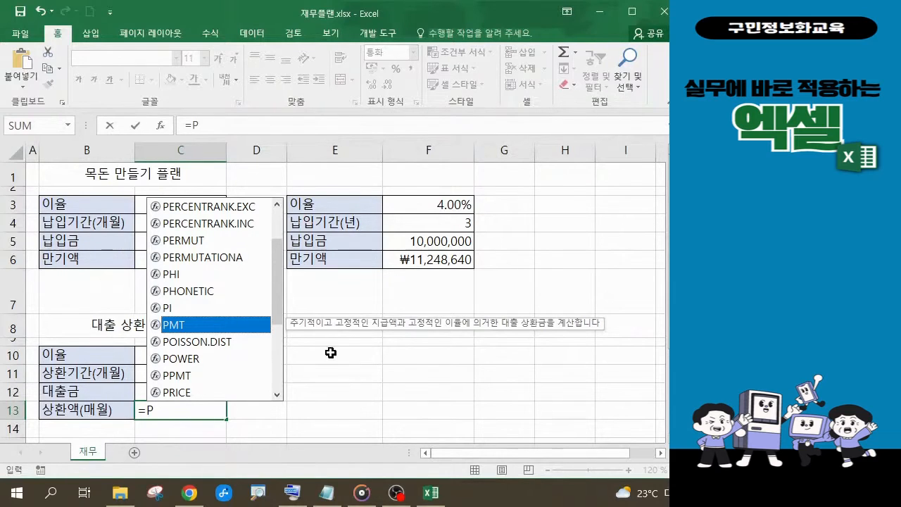
pyautogui.doubleClick(225, 325)
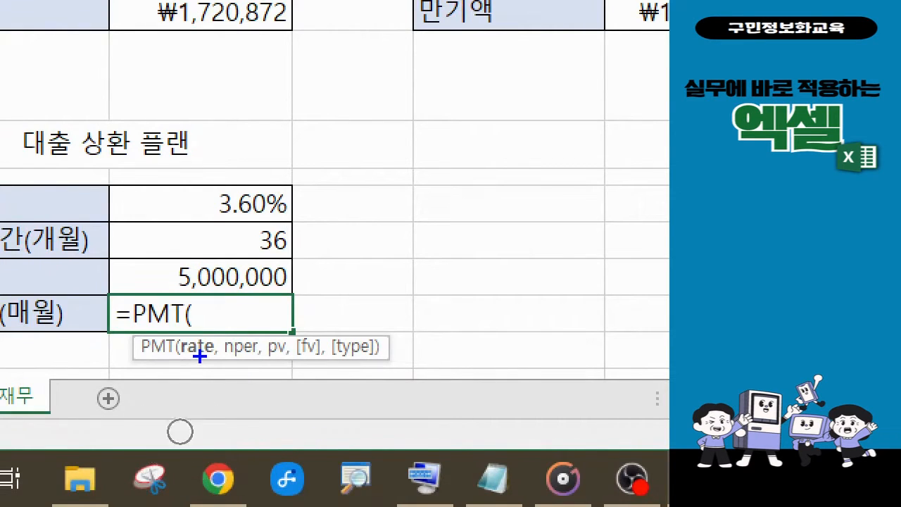
pyautogui.moveTo(200, 356); pyautogui.dragTo(189, 381)
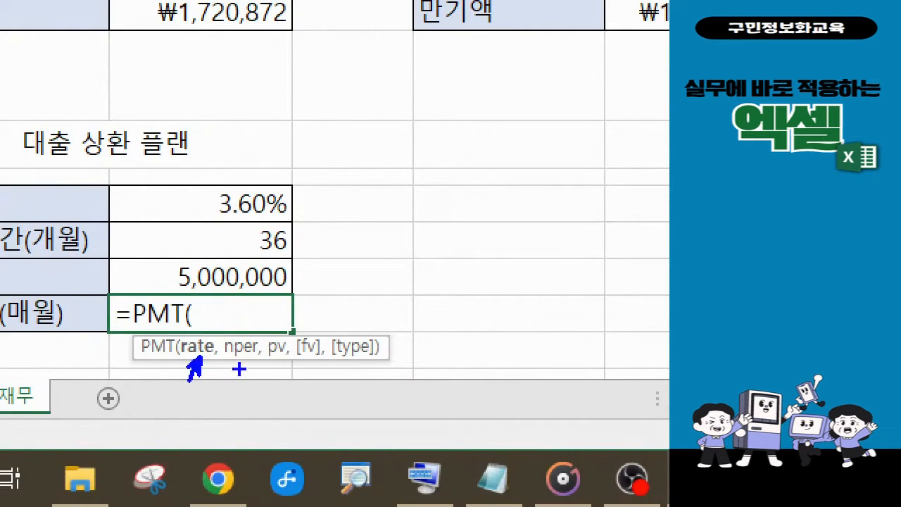
pyautogui.moveTo(240, 356); pyautogui.dragTo(228, 384)
pyautogui.moveTo(284, 355); pyautogui.dragTo(279, 378)
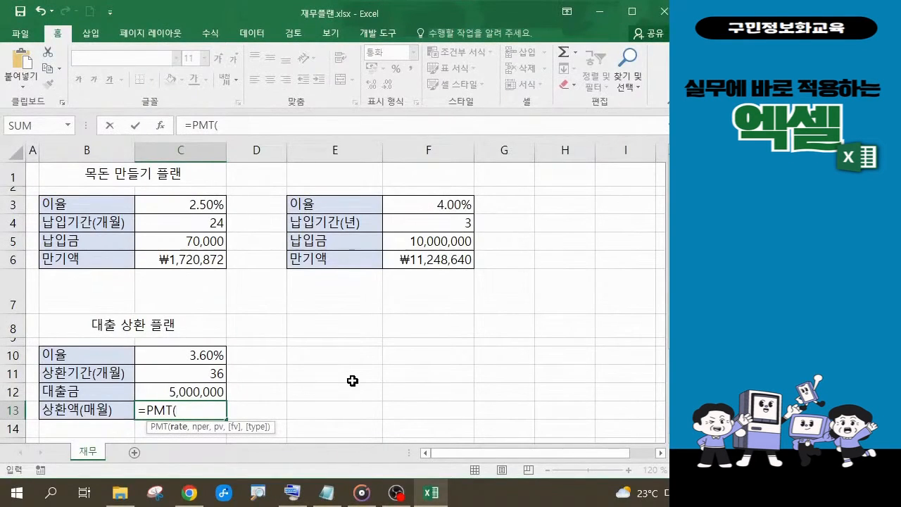
# Complete the PMT formula in C13 with Rate C10/12, Nper C11 and Pv C12 to calculate the monthly 상환액.
pyautogui.hotkey('ctrl', 'a')
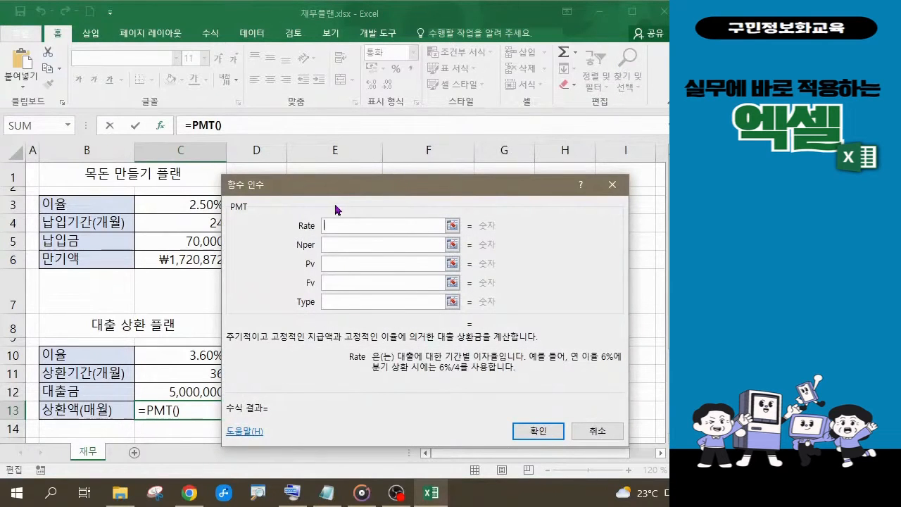
pyautogui.moveTo(319, 187); pyautogui.dragTo(345, 165)
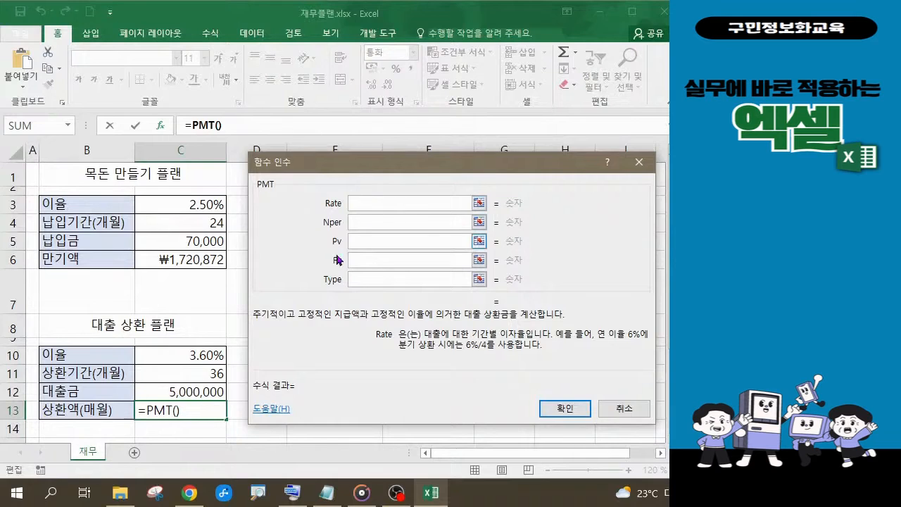
pyautogui.click(203, 358)
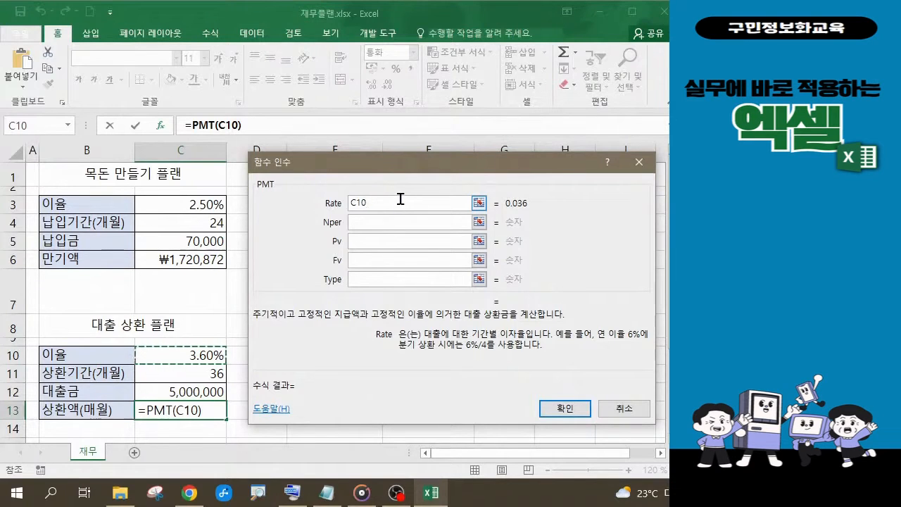
pyautogui.write('/12')
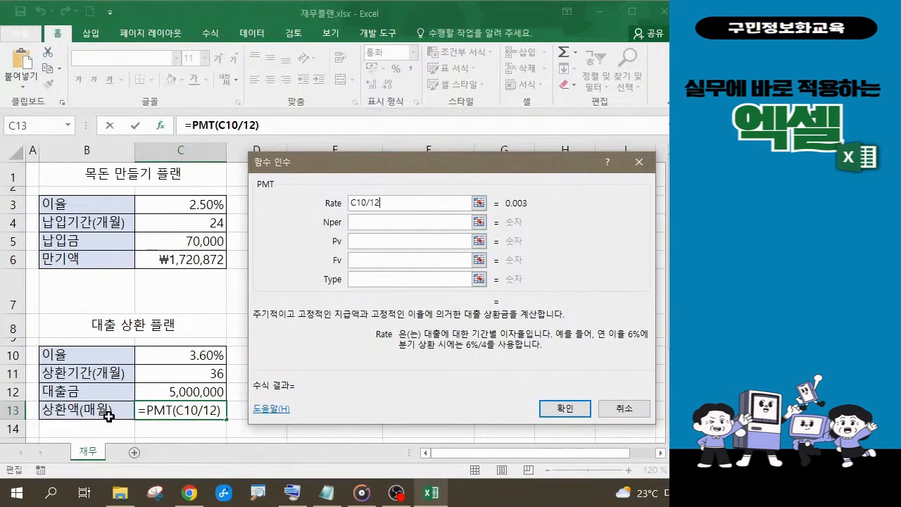
pyautogui.click(372, 222)
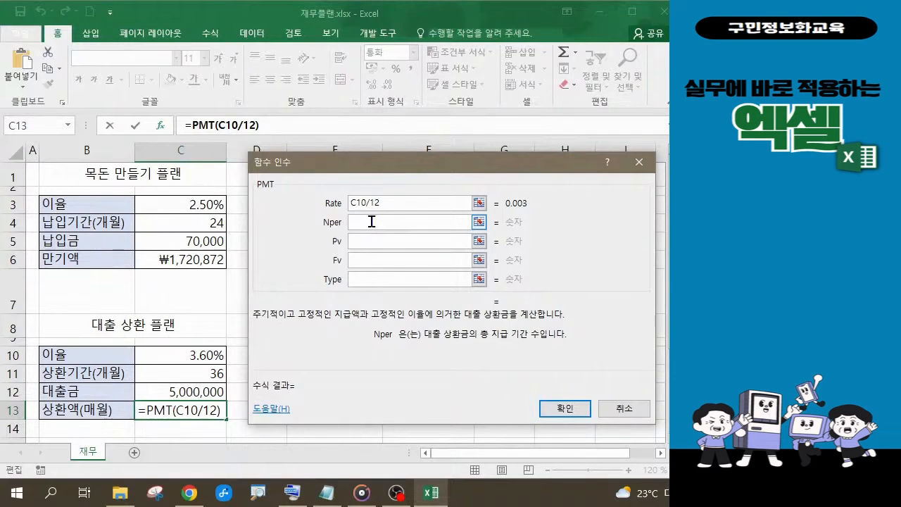
pyautogui.click(210, 375)
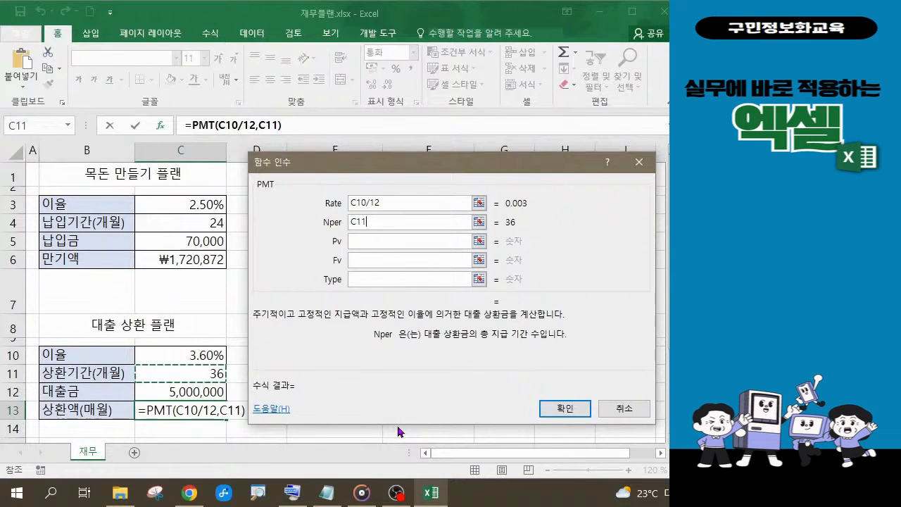
pyautogui.click(359, 241)
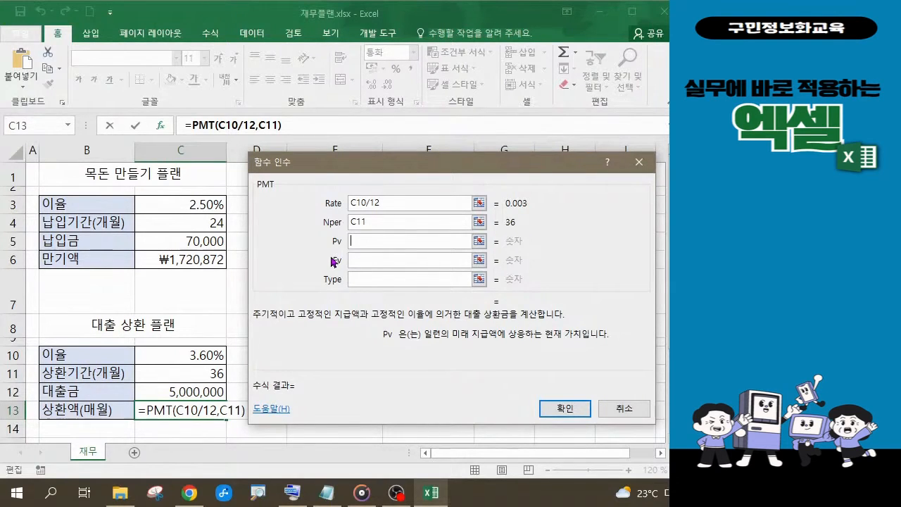
pyautogui.click(202, 392)
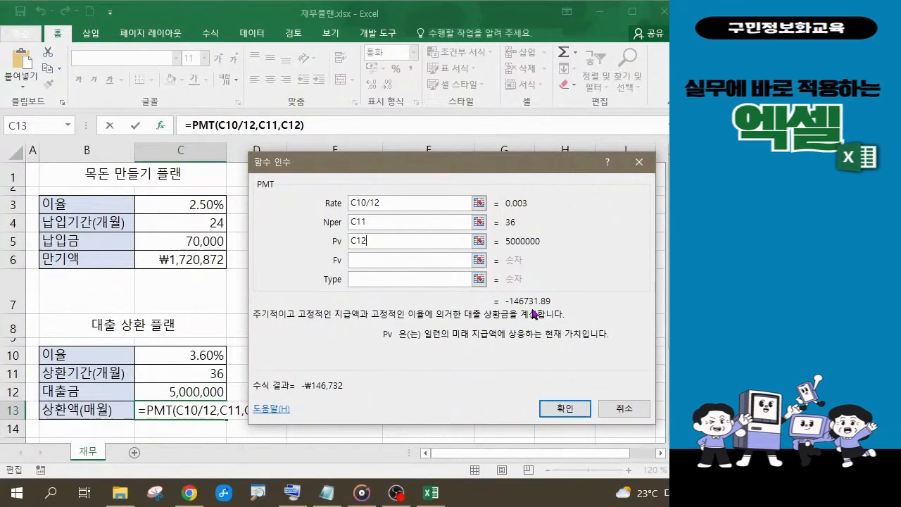
pyautogui.moveTo(490, 289); pyautogui.dragTo(560, 310)
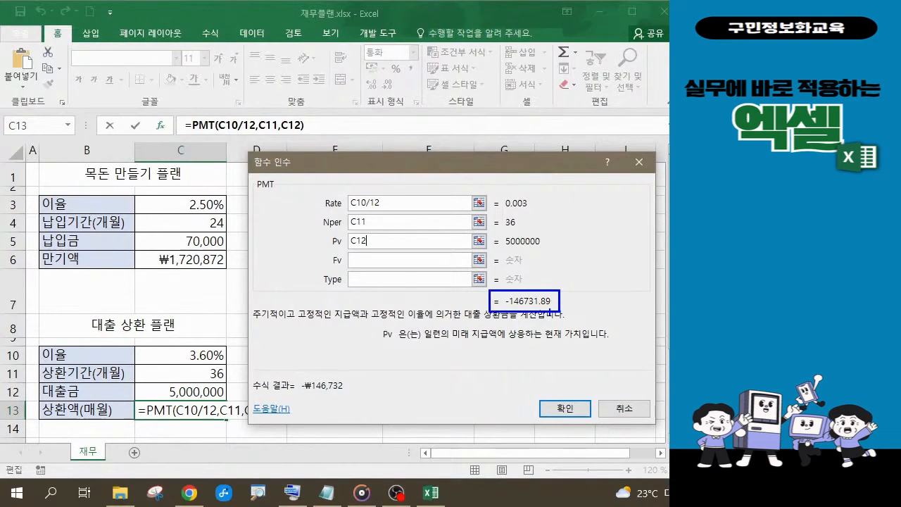
pyautogui.click(553, 416)
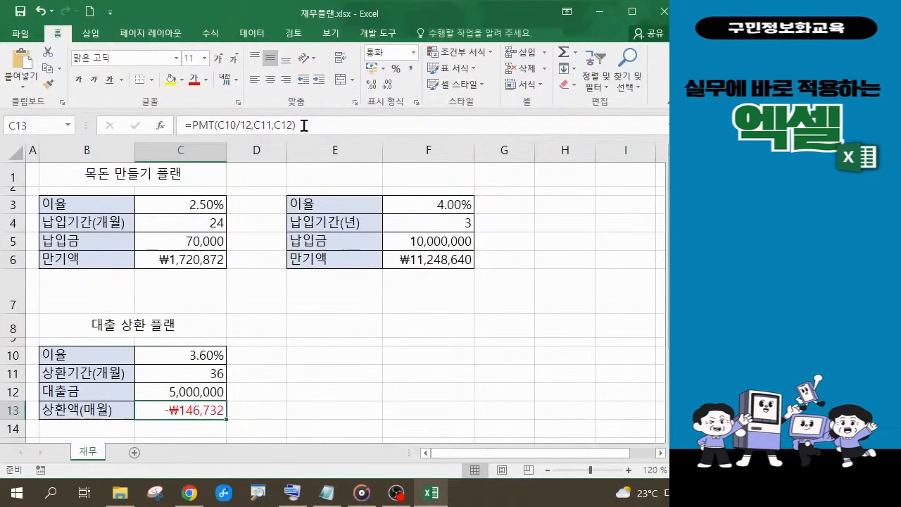
# Copy the full text of the PMT formula in C13 to the clipboard.
pyautogui.click(304, 124)
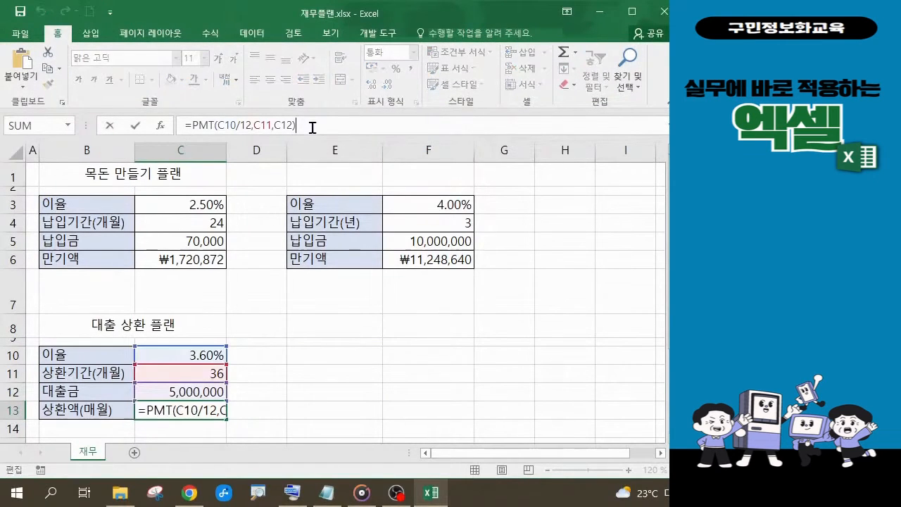
pyautogui.moveTo(306, 124); pyautogui.dragTo(181, 125)
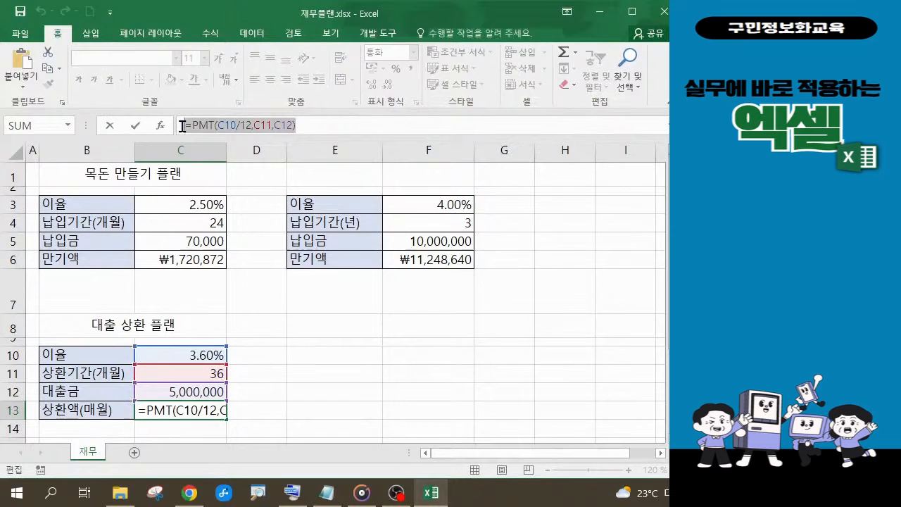
pyautogui.hotkey('ctrl', 'c')
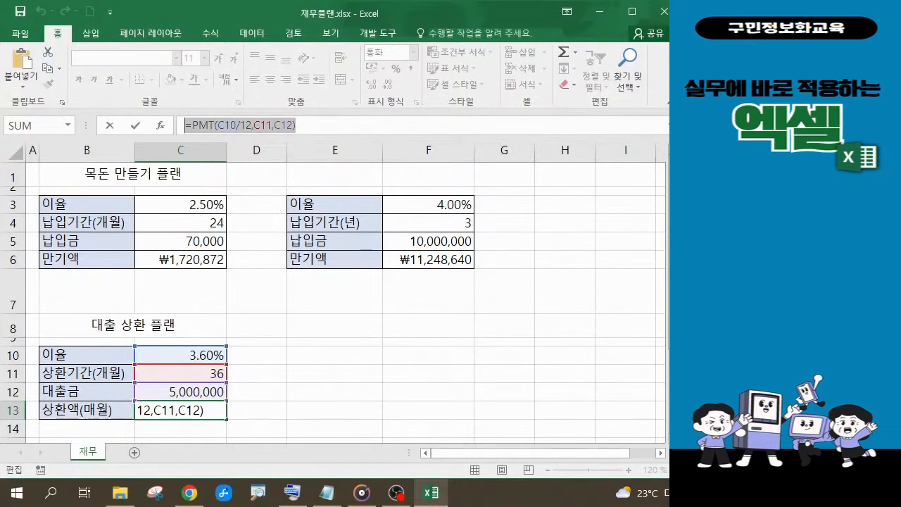
pyautogui.hotkey('alt', 'Tab')
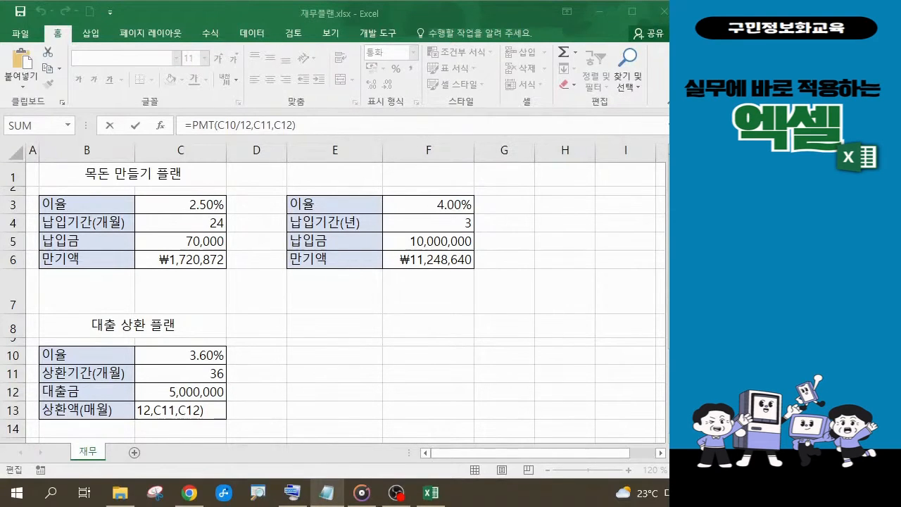
pyautogui.click(301, 126)
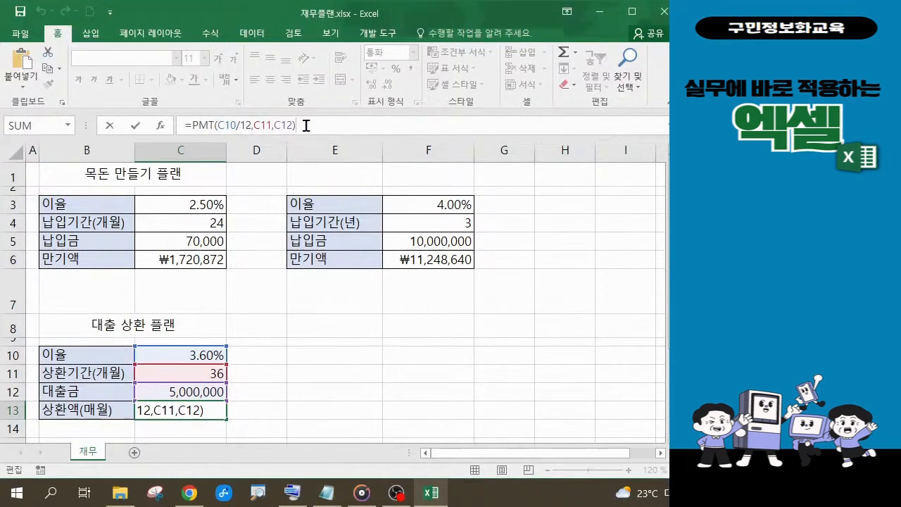
pyautogui.press('Return')
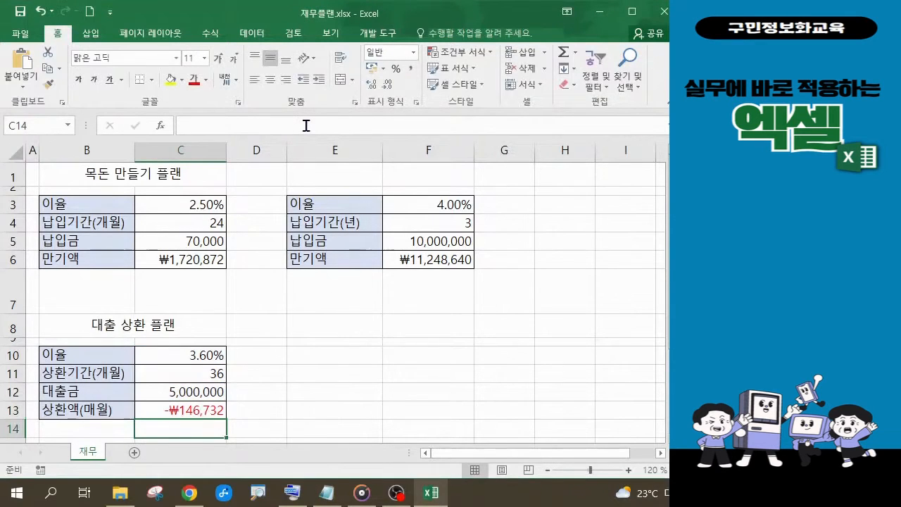
pyautogui.click(187, 410)
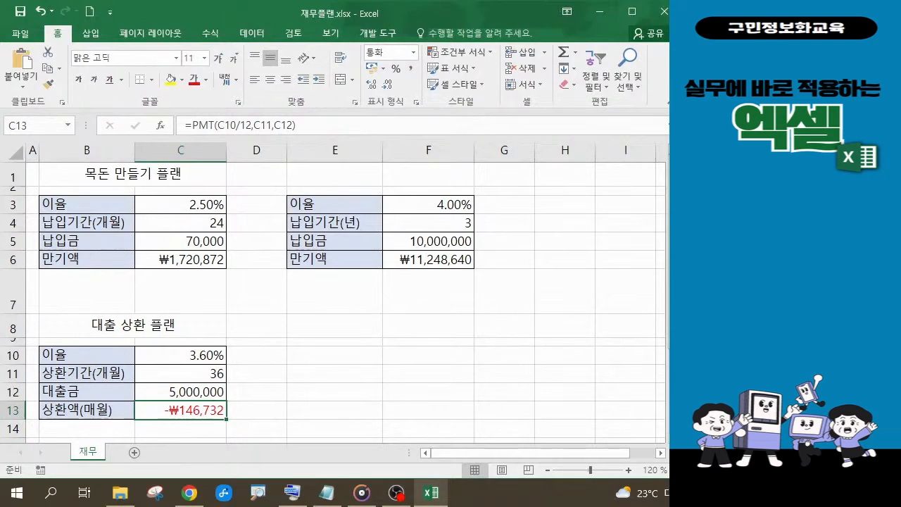
pyautogui.write('C')
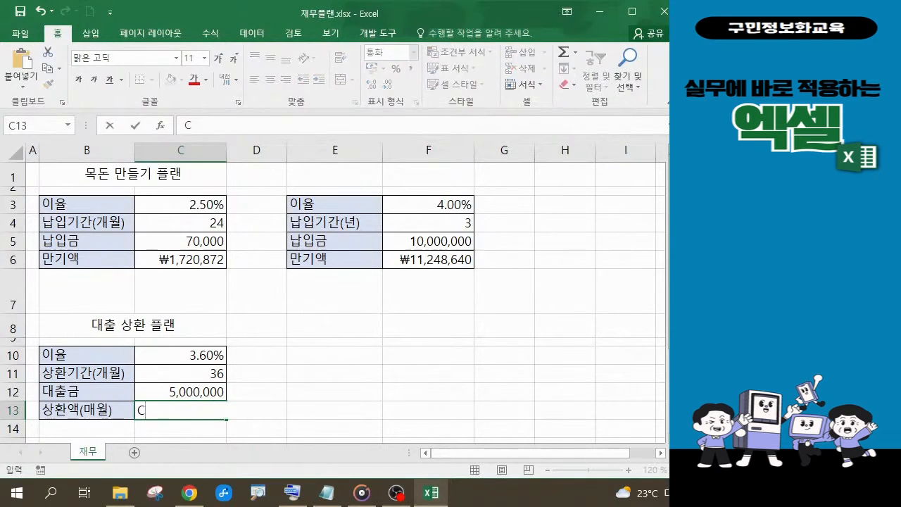
pyautogui.write('13셀')
pyautogui.press('BackSpace')
pyautogui.press('BackSpace')
pyautogui.press('BackSpace')
pyautogui.press('BackSpace')
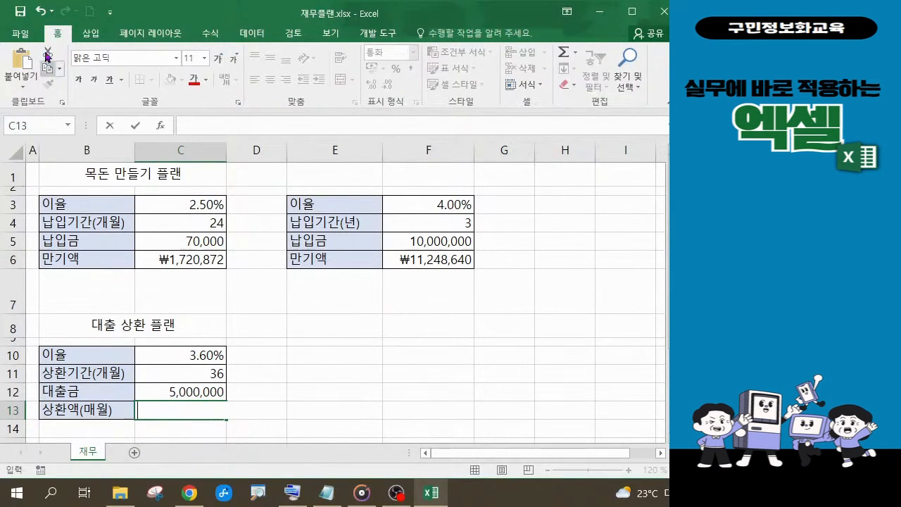
pyautogui.click(39, 13)
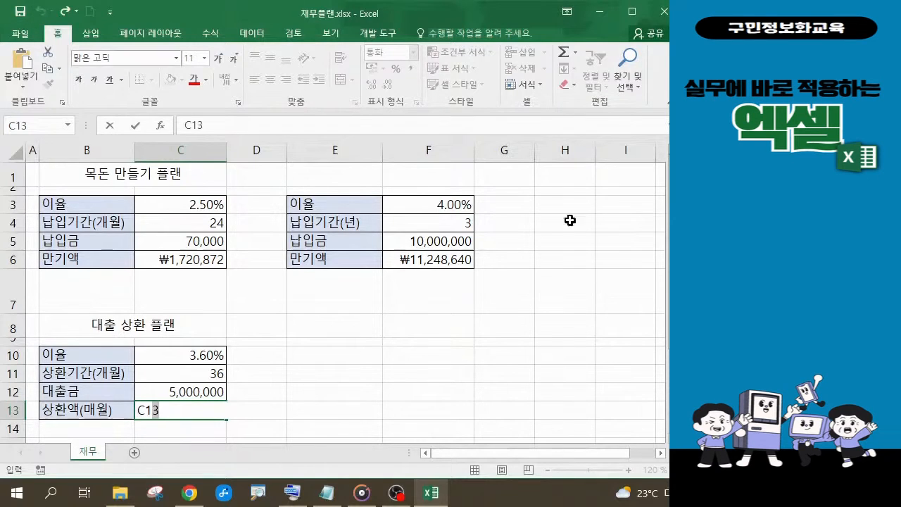
# Replace the stray text in C13 with the copied formula =PMT(C10/12,C11,C12) and reselect the cell.
pyautogui.hotkey('alt', 'Tab')
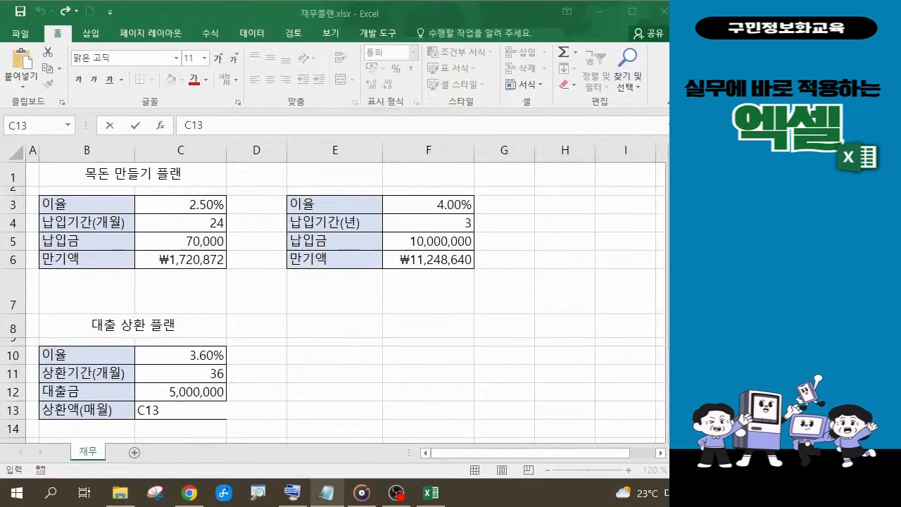
pyautogui.click(211, 124)
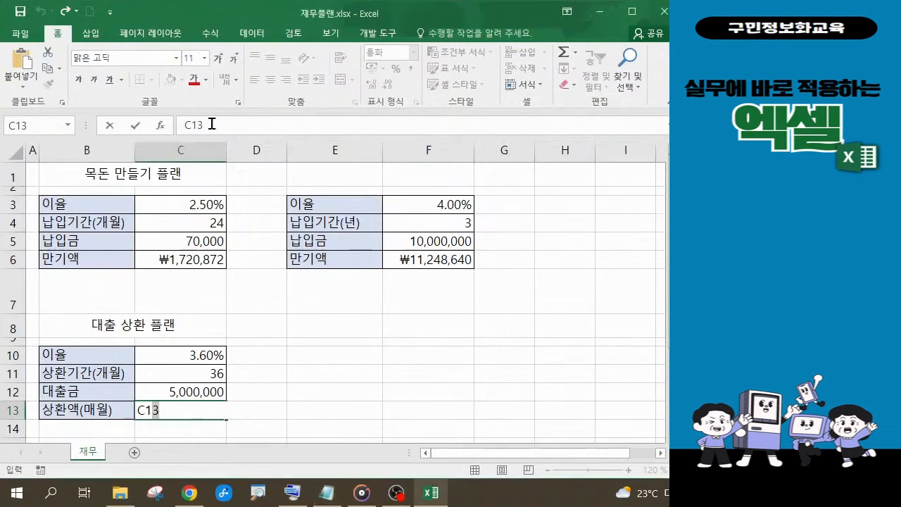
pyautogui.click(211, 124)
pyautogui.hotkey('alt', 'Tab')
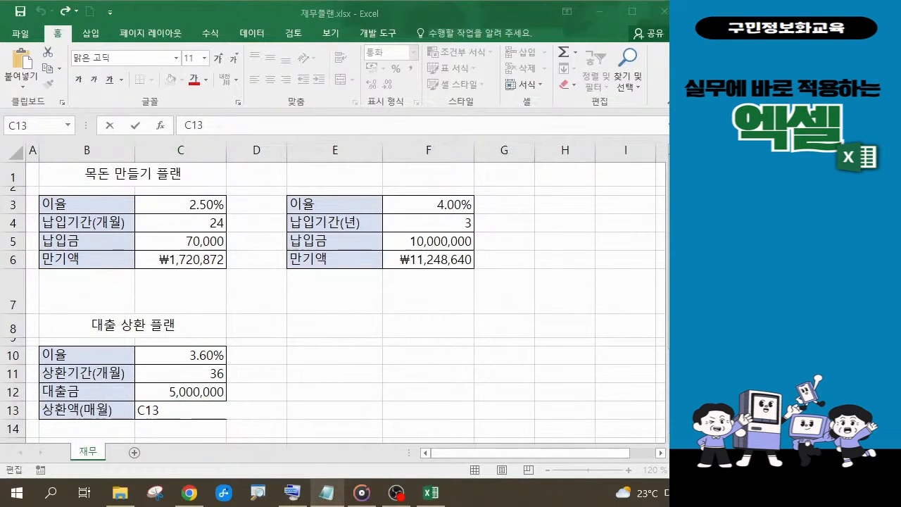
pyautogui.click(211, 121)
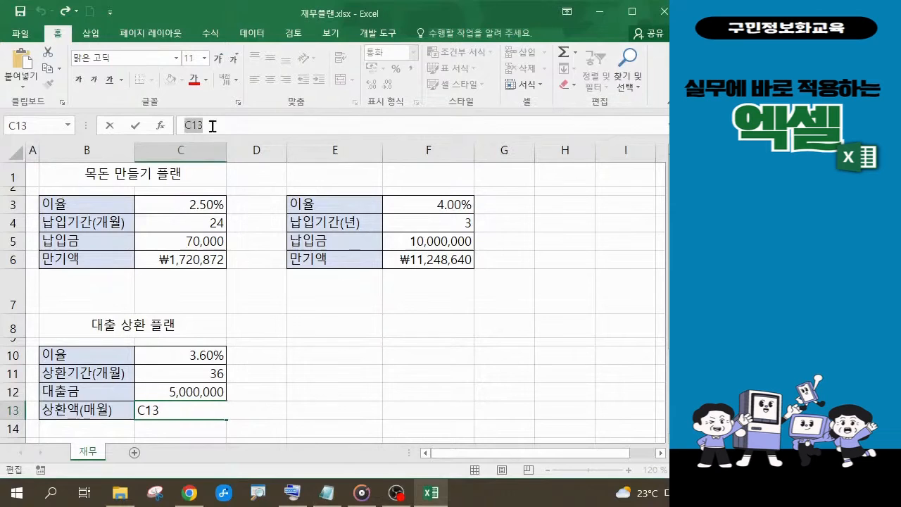
pyautogui.doubleClick(202, 124)
pyautogui.hotkey('ctrl', 'v')
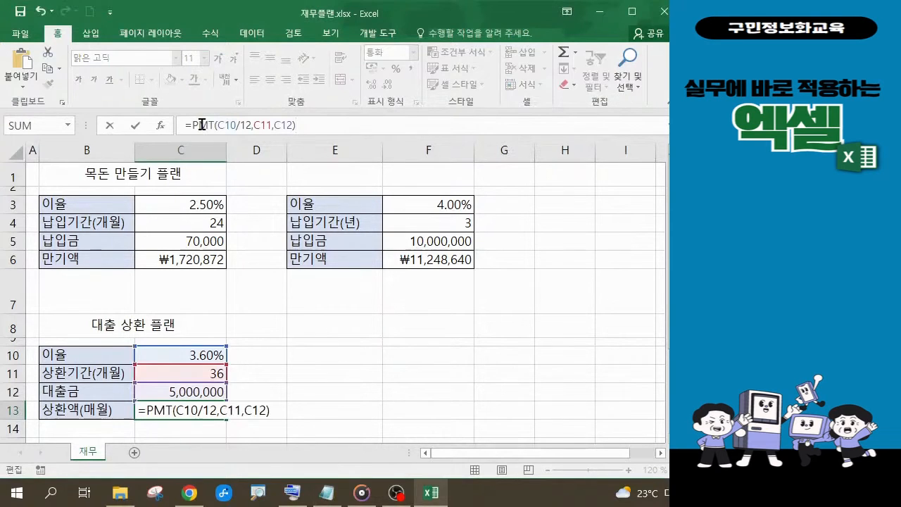
pyautogui.press('Return')
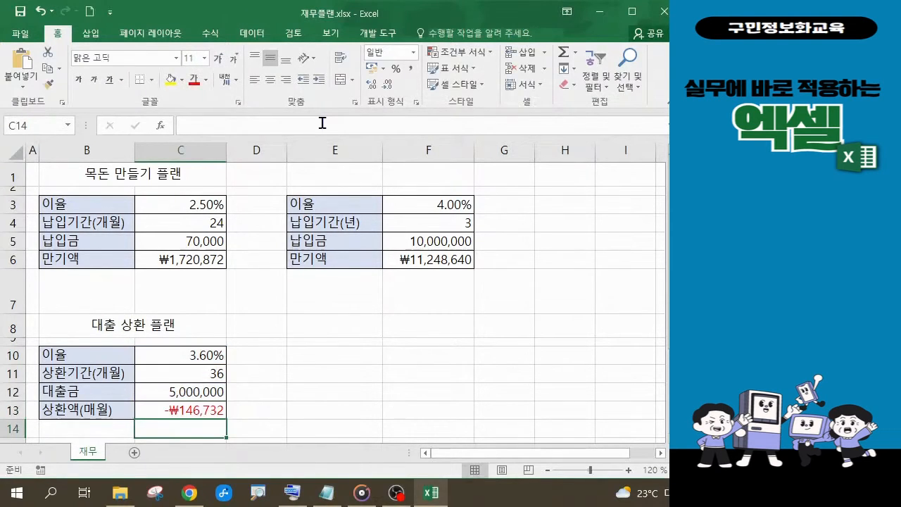
pyautogui.click(173, 410)
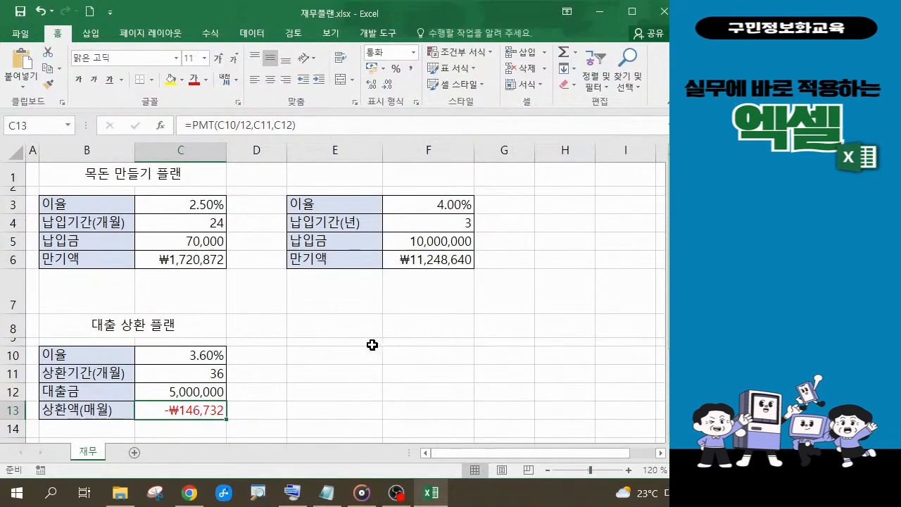
# Change the loan's 이율 in C10 to 4% and its 상환기간(개월) in C11 to 24.
pyautogui.scroll(-2, 333, 346)
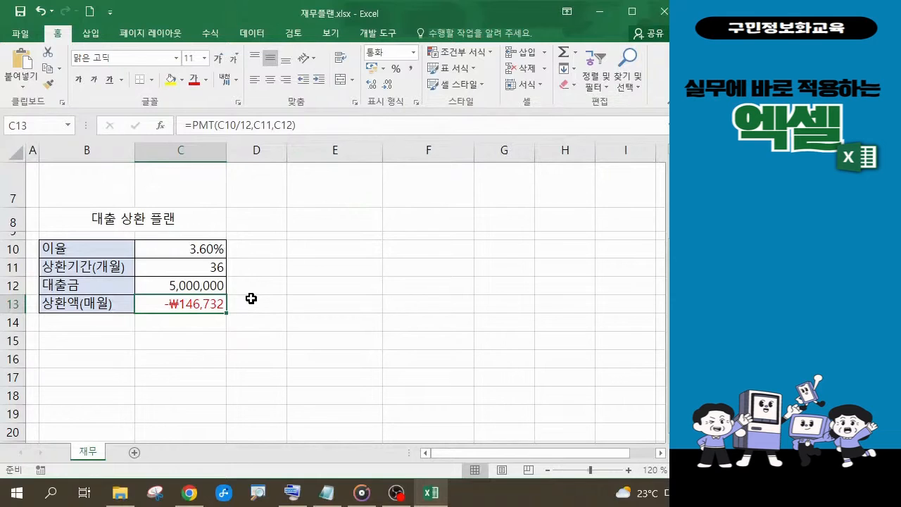
pyautogui.click(208, 250)
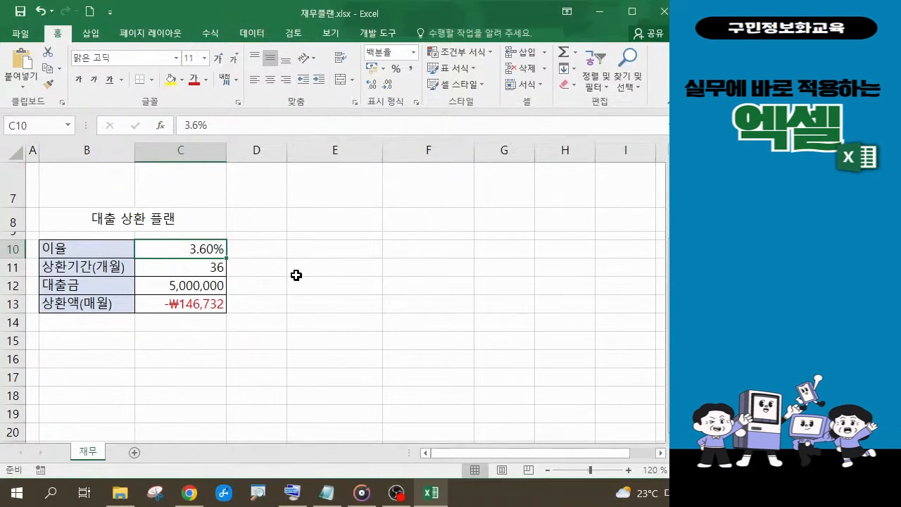
pyautogui.write('4')
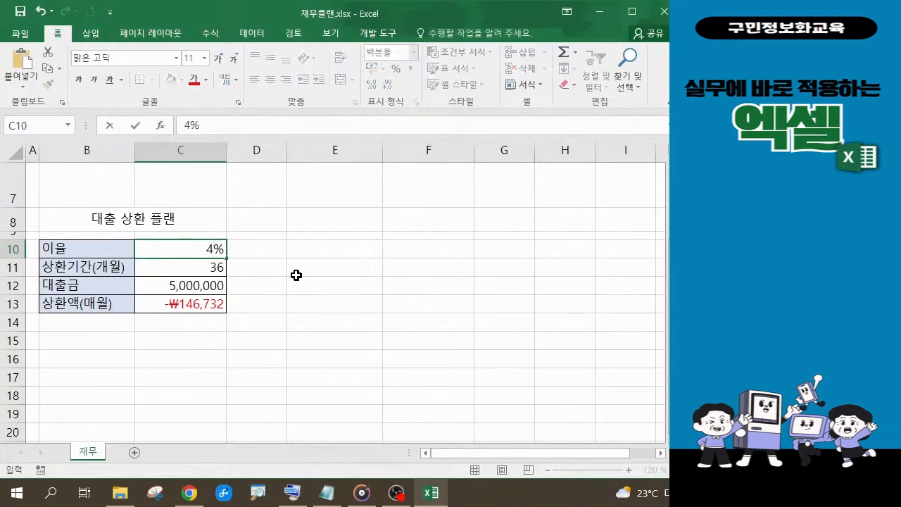
pyautogui.press('Return')
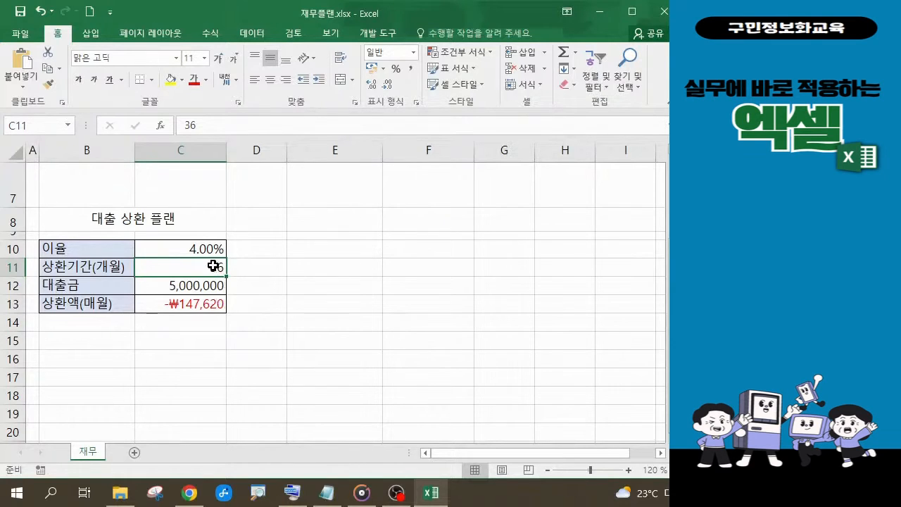
pyautogui.write('24')
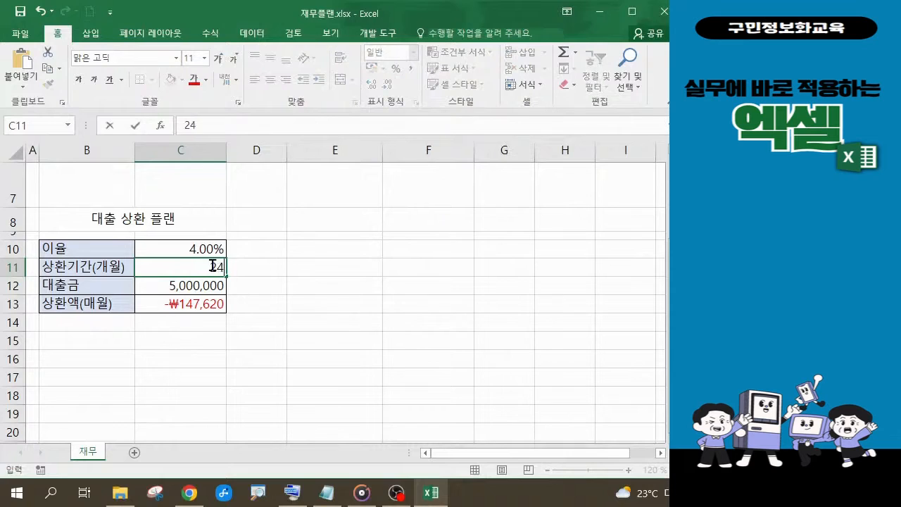
pyautogui.press('Return')
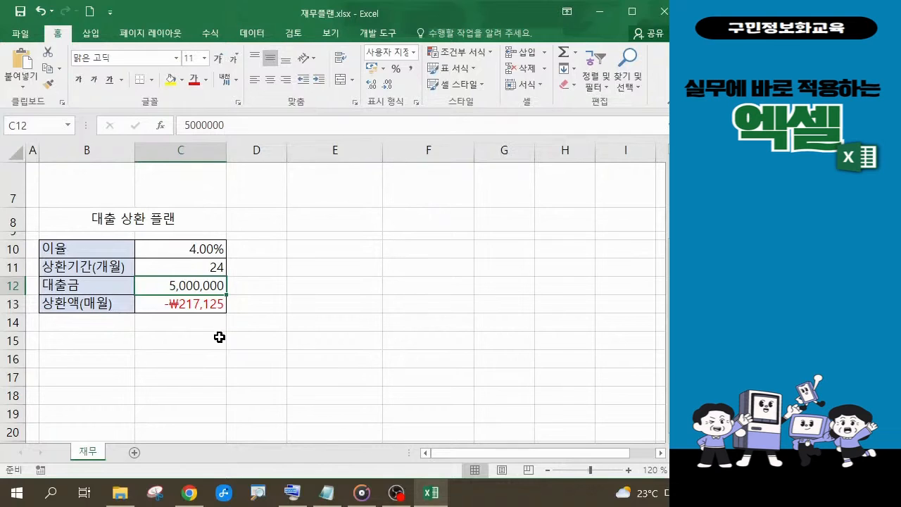
# Set the loan's 이율 in C10 to 2%.
pyautogui.click(202, 247)
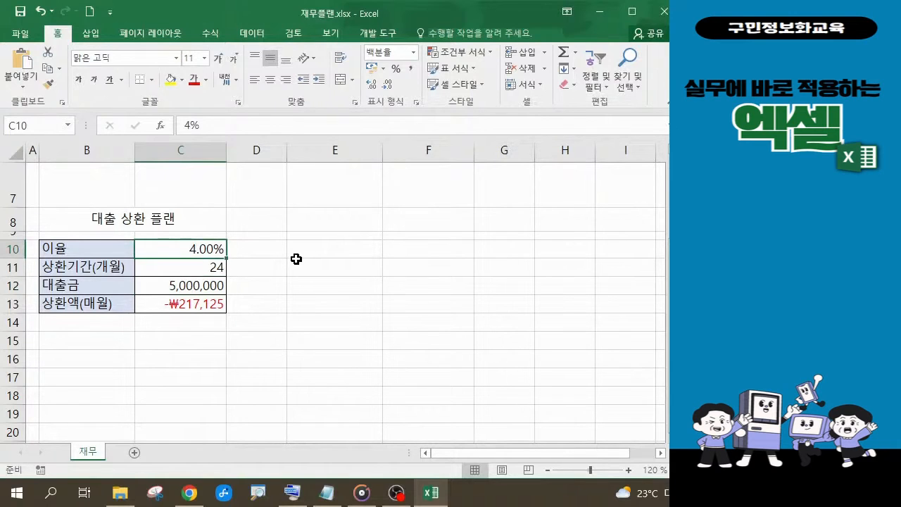
pyautogui.write('2')
pyautogui.press('Return')
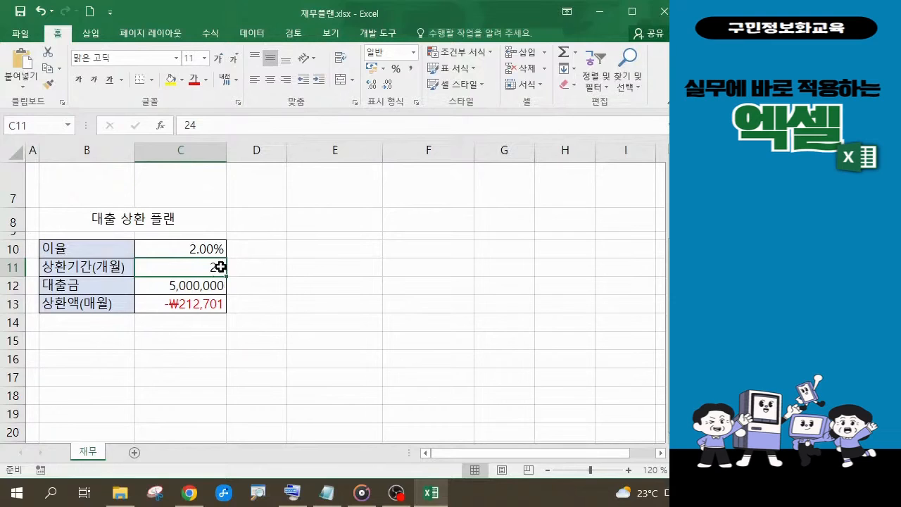
# Set the loan's 이율 in C10 to 5% and its 대출금 in C12 to 50,000,000.
pyautogui.click(197, 249)
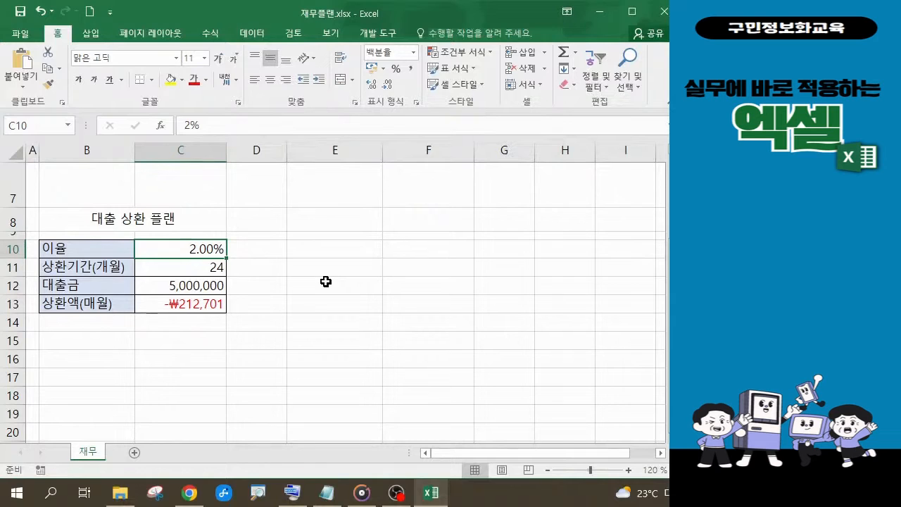
pyautogui.write('5%')
pyautogui.press('Return')
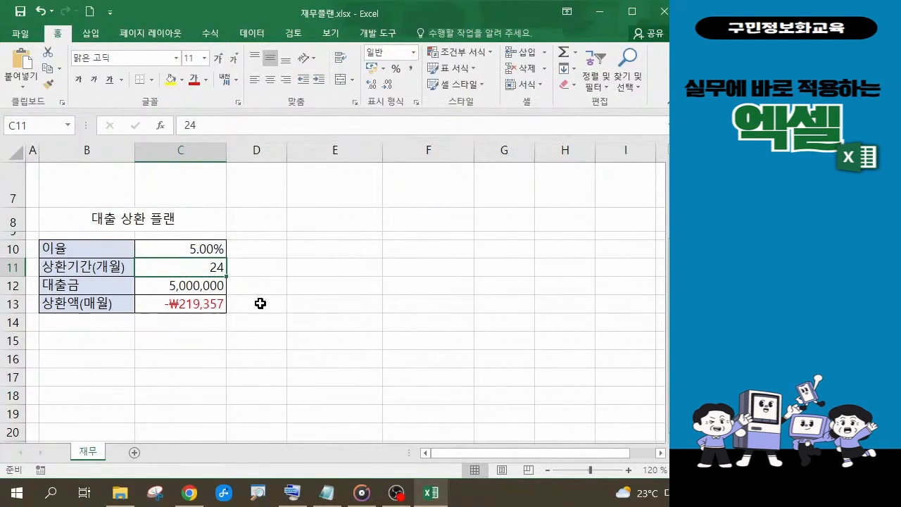
pyautogui.doubleClick(181, 285)
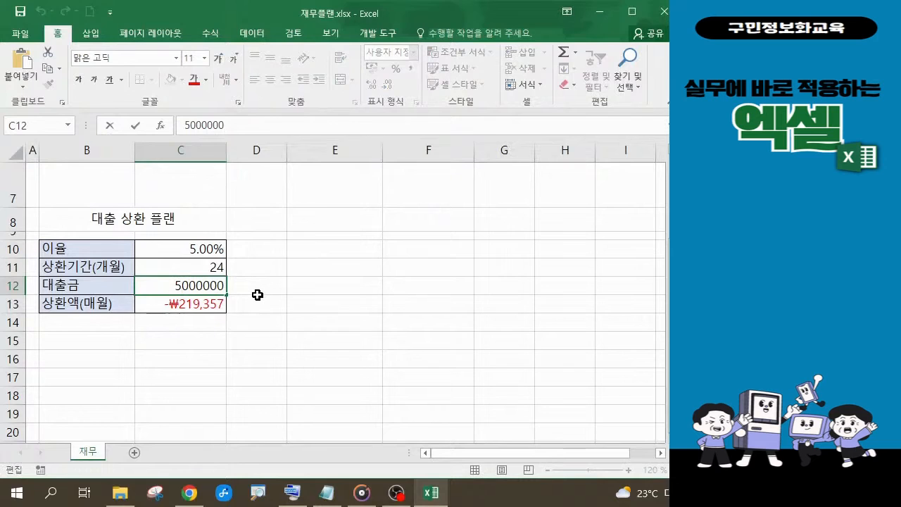
pyautogui.write('0')
pyautogui.press('Return')
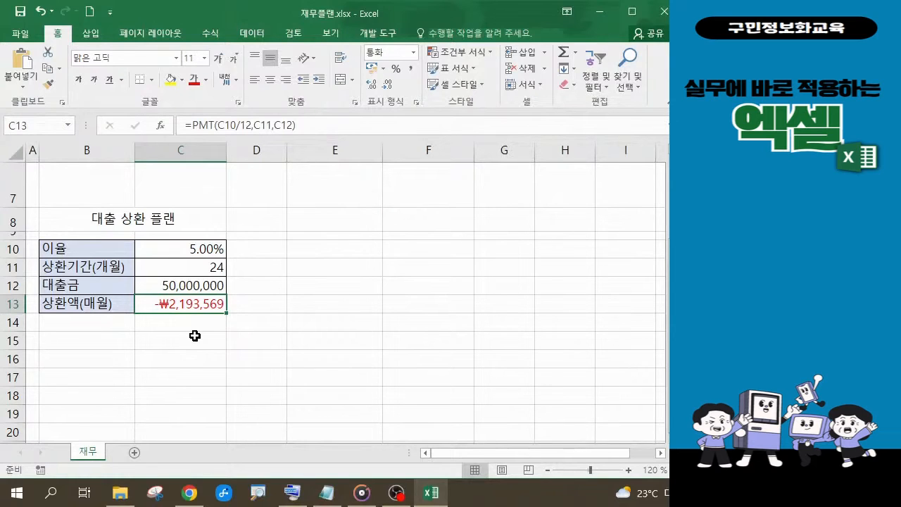
# Set the loan's 상환기간(개월) in C11 to 36.
pyautogui.click(216, 269)
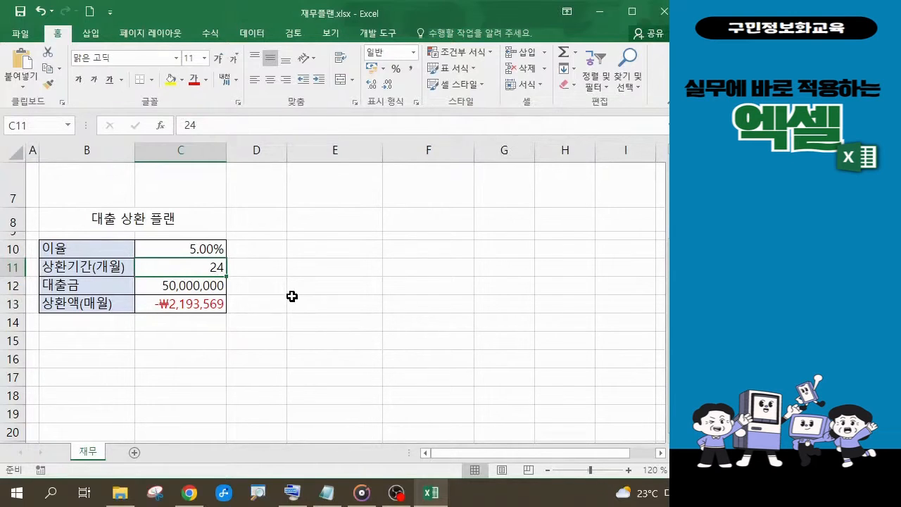
pyautogui.write('36')
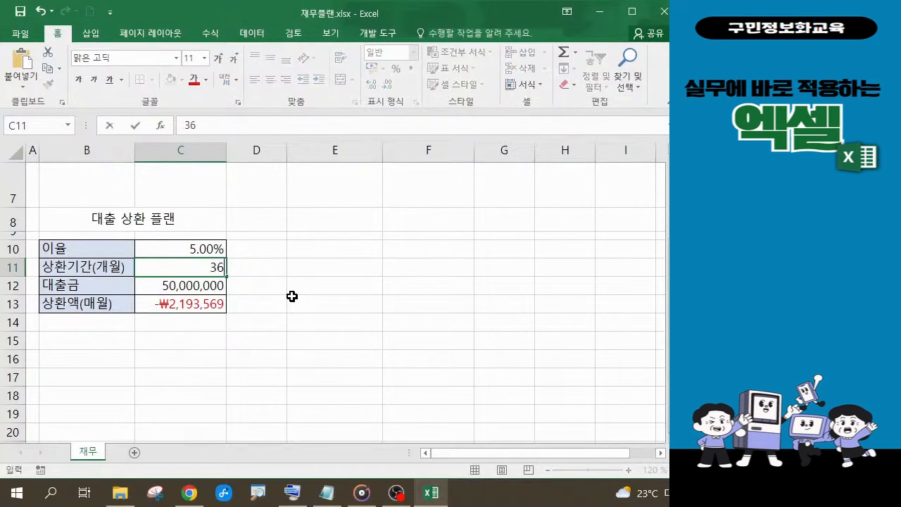
pyautogui.press('Return')
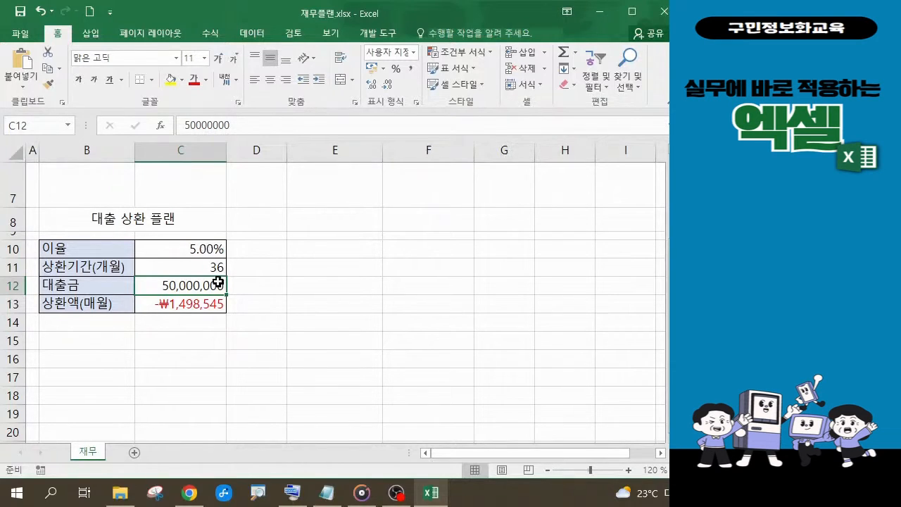
# Change the loan's 이율 in C10 to 3.6% and its 상환기간(개월) in C11 to 24.
pyautogui.click(206, 248)
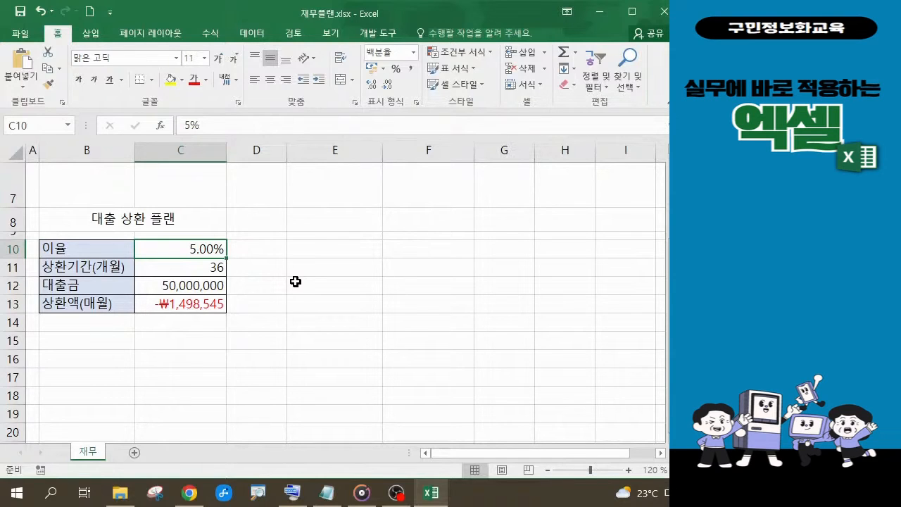
pyautogui.write('3.6')
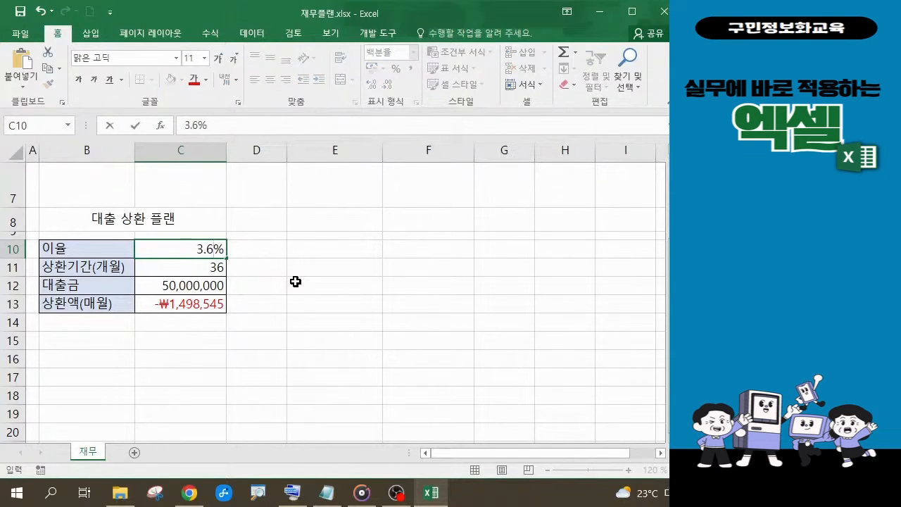
pyautogui.press('Return')
pyautogui.write('24')
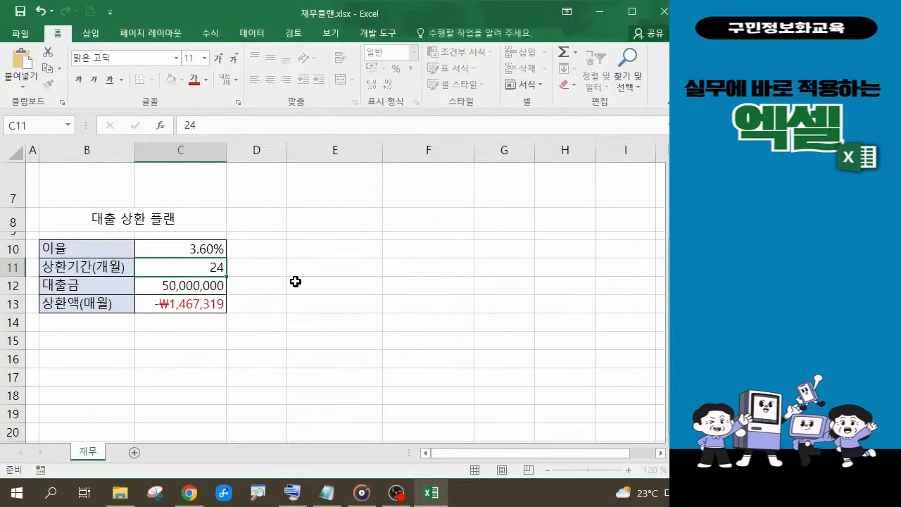
pyautogui.press('Return')
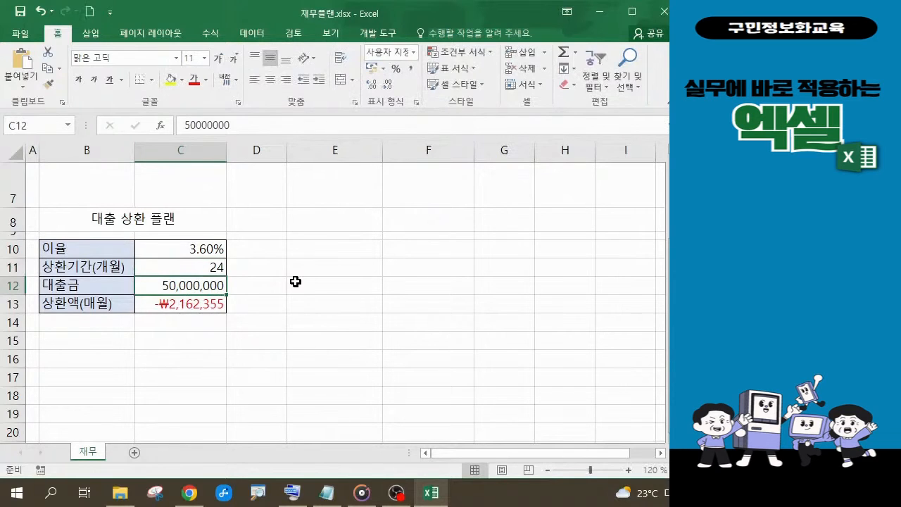
# Set the loan's 대출금 in C12 to 5,000,000 and its 상환기간(개월) in C11 to 36.
pyautogui.doubleClick(221, 284)
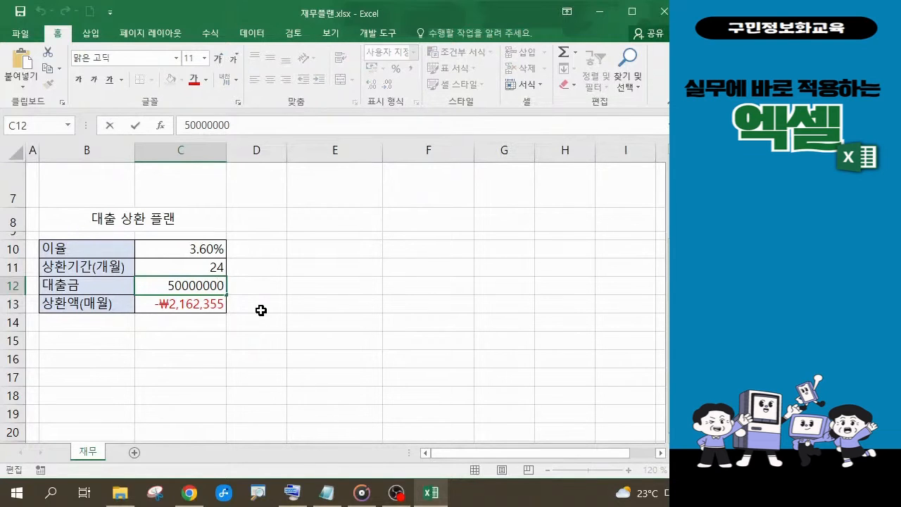
pyautogui.press('Delete')
pyautogui.press('Return')
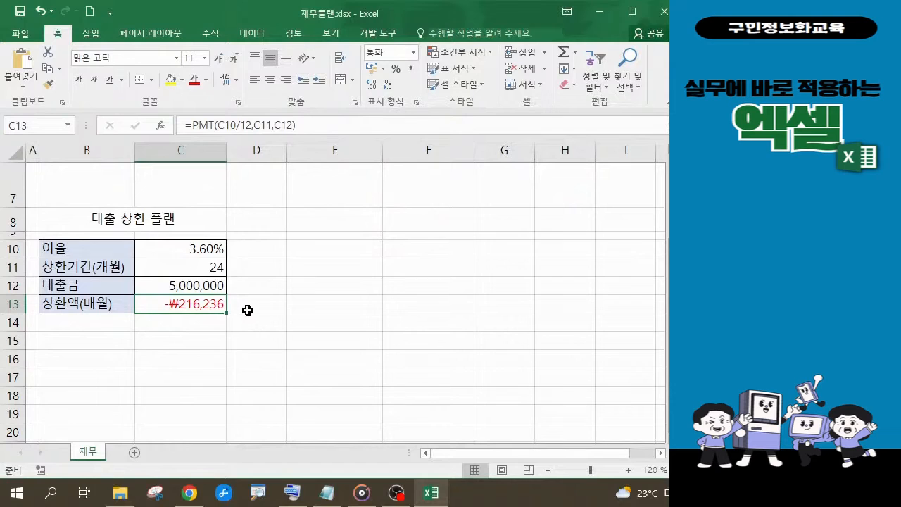
pyautogui.click(212, 268)
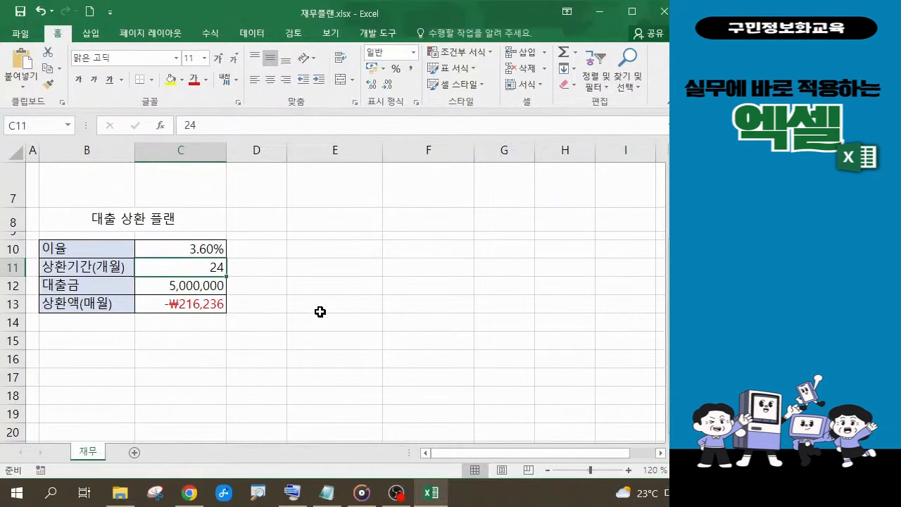
pyautogui.write('36')
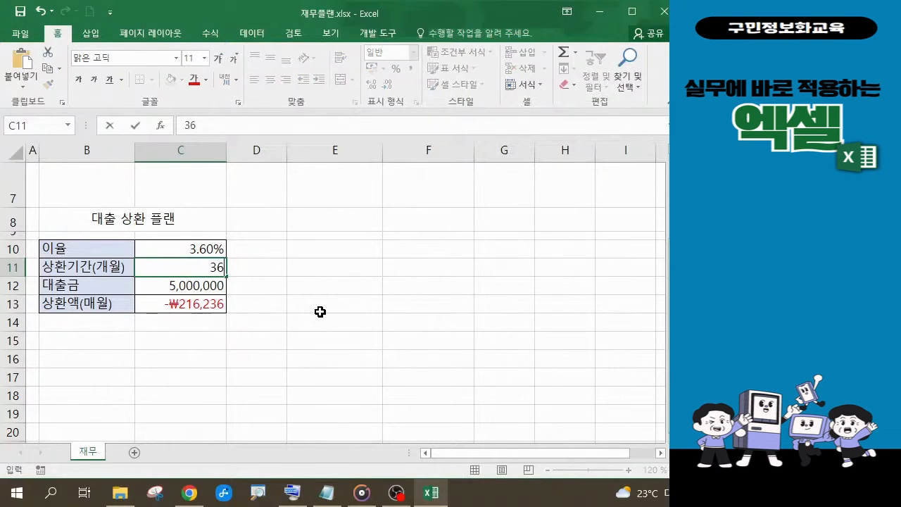
pyautogui.press('Return')
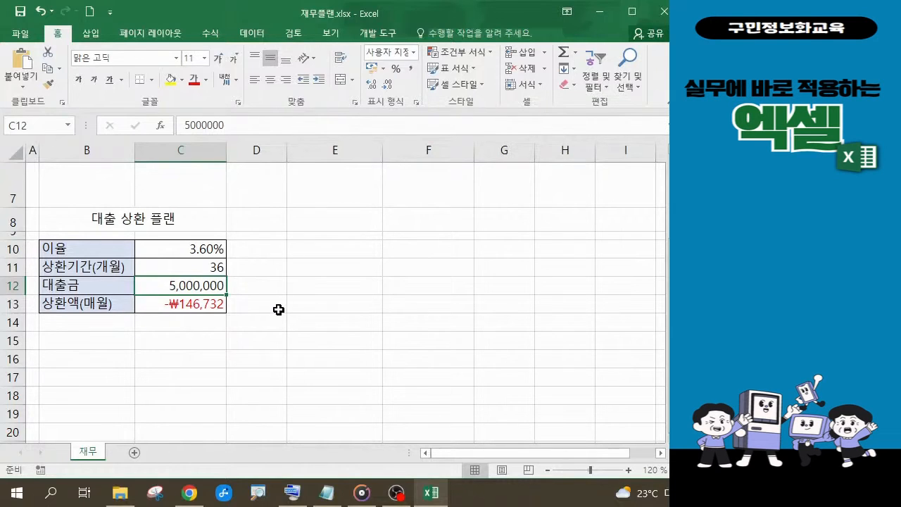
pyautogui.hotkey('alt', 'Tab')
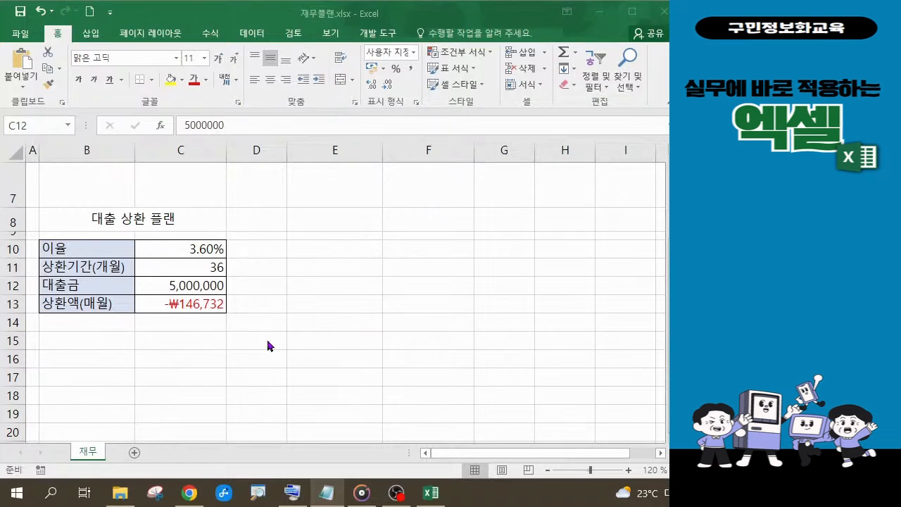
pyautogui.scroll(2, 285, 348)
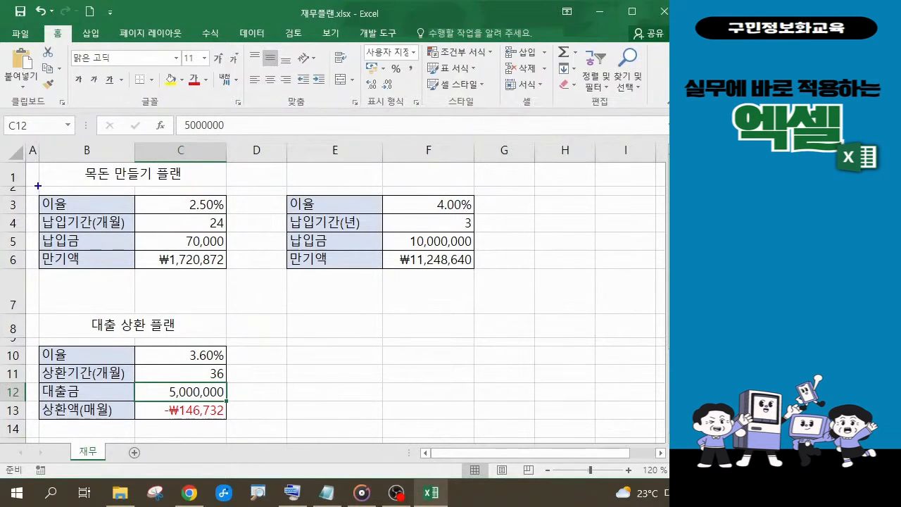
pyautogui.moveTo(38, 187)
pyautogui.mouseDown()
pyautogui.moveTo(205, 251)
pyautogui.moveTo(245, 285)
pyautogui.mouseUp()
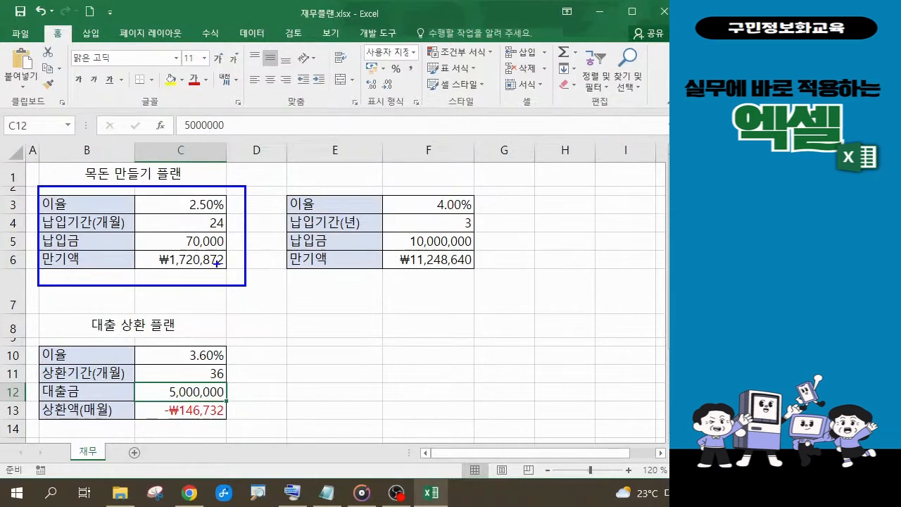
pyautogui.moveTo(216, 263)
pyautogui.mouseDown()
pyautogui.moveTo(266, 308)
pyautogui.moveTo(295, 310)
pyautogui.moveTo(305, 335)
pyautogui.moveTo(318, 328)
pyautogui.moveTo(317, 315)
pyautogui.moveTo(342, 326)
pyautogui.moveTo(342, 315)
pyautogui.mouseUp()
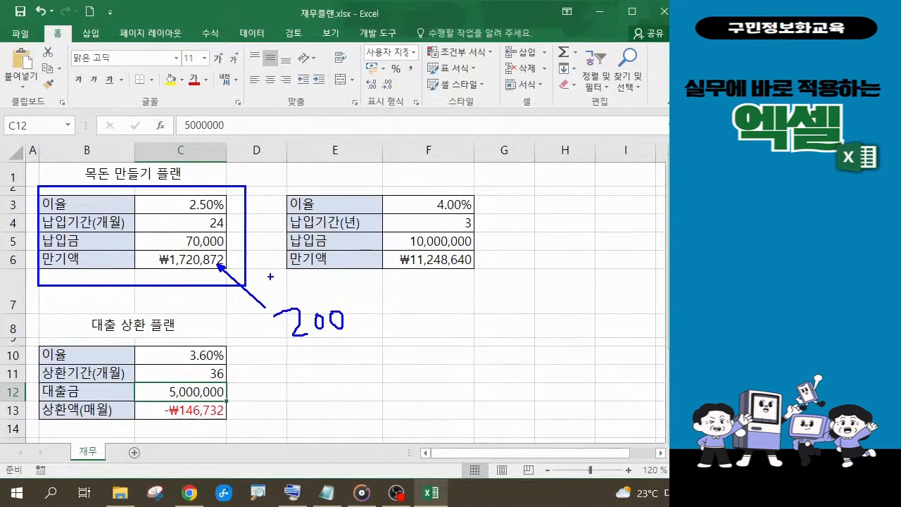
pyautogui.moveTo(157, 235)
pyautogui.mouseDown()
pyautogui.moveTo(166, 247)
pyautogui.moveTo(192, 232)
pyautogui.mouseUp()
pyautogui.press('Escape')
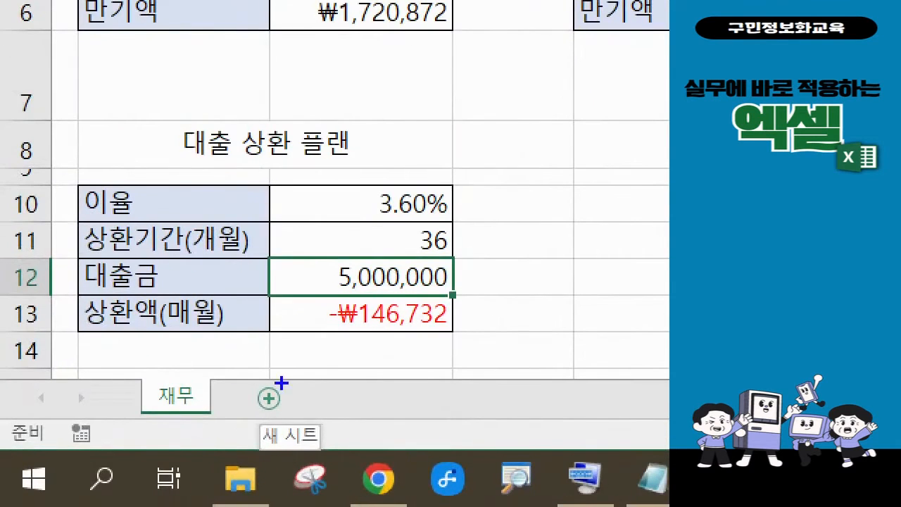
pyautogui.moveTo(197, 395); pyautogui.dragTo(243, 420)
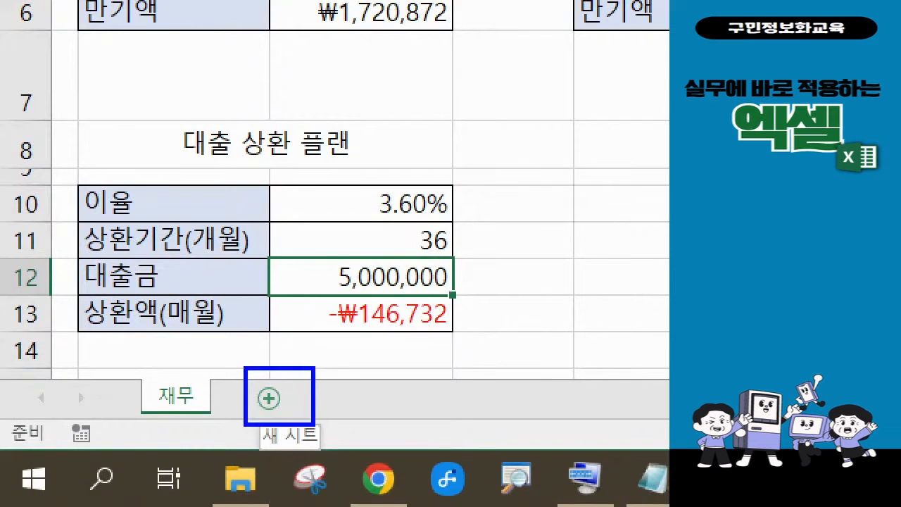
pyautogui.moveTo(334, 375); pyautogui.dragTo(416, 334)
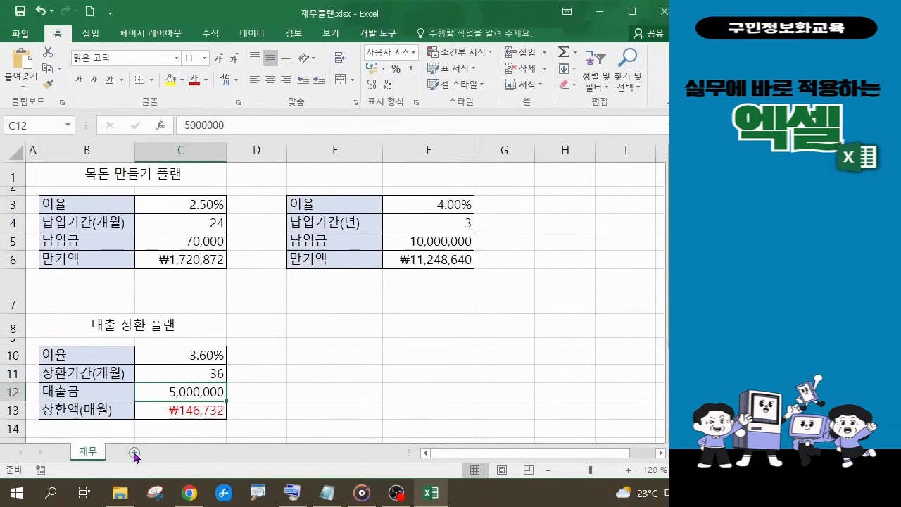
# Add a new worksheet after the 재무 sheet and name it 목표값.
pyautogui.click(268, 399)
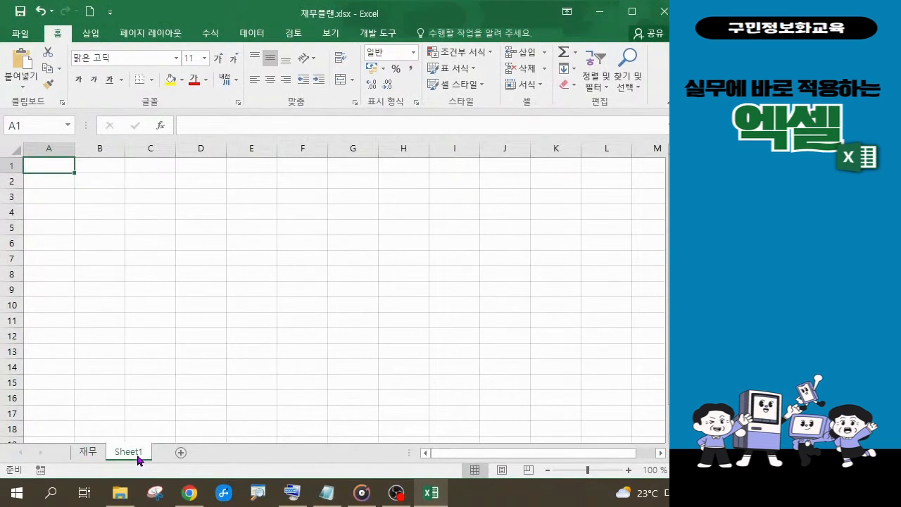
pyautogui.doubleClick(137, 456)
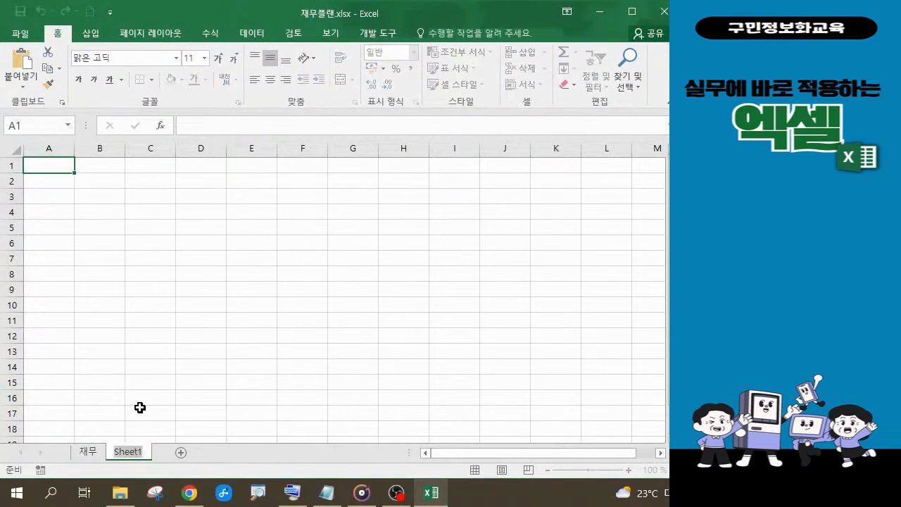
pyautogui.write('목표가')
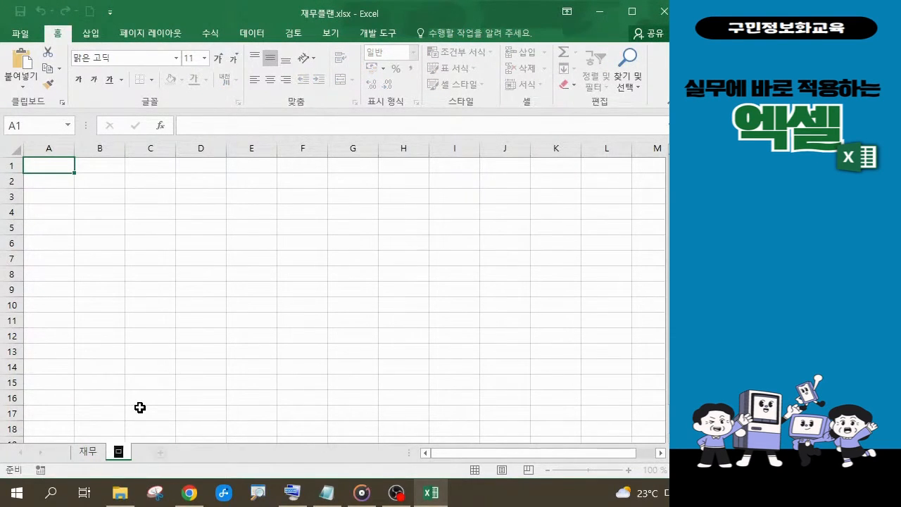
pyautogui.write('ㅂㅅ')
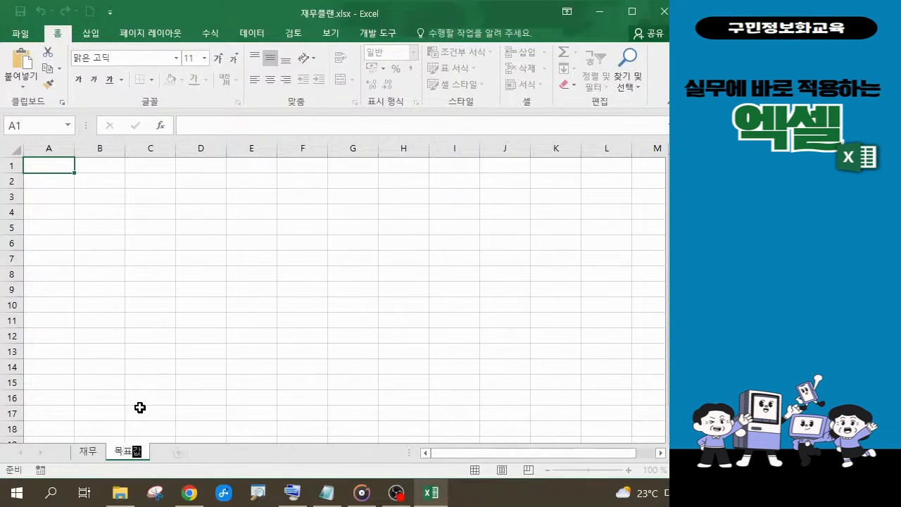
pyautogui.press('Return')
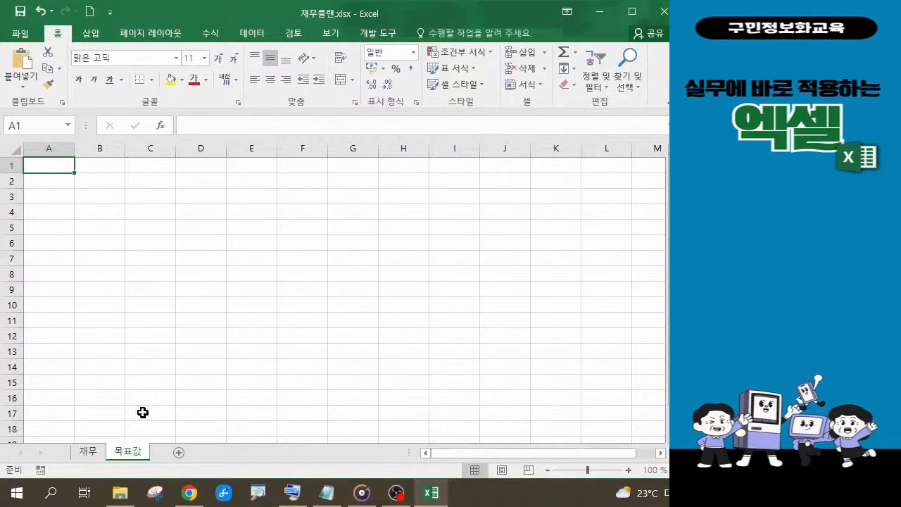
# Copy the savings table B3:C6 from the 재무 sheet.
pyautogui.click(90, 454)
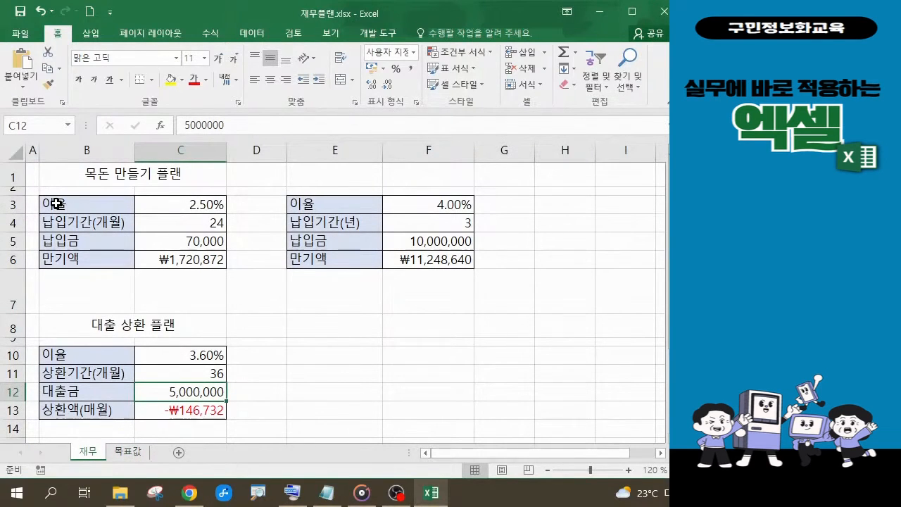
pyautogui.moveTo(56, 204); pyautogui.dragTo(188, 257)
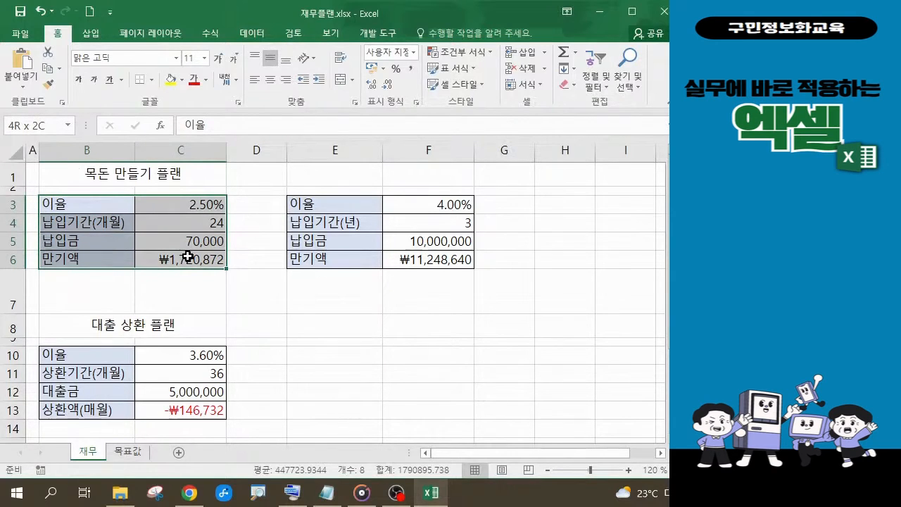
pyautogui.hotkey('ctrl', 'v')
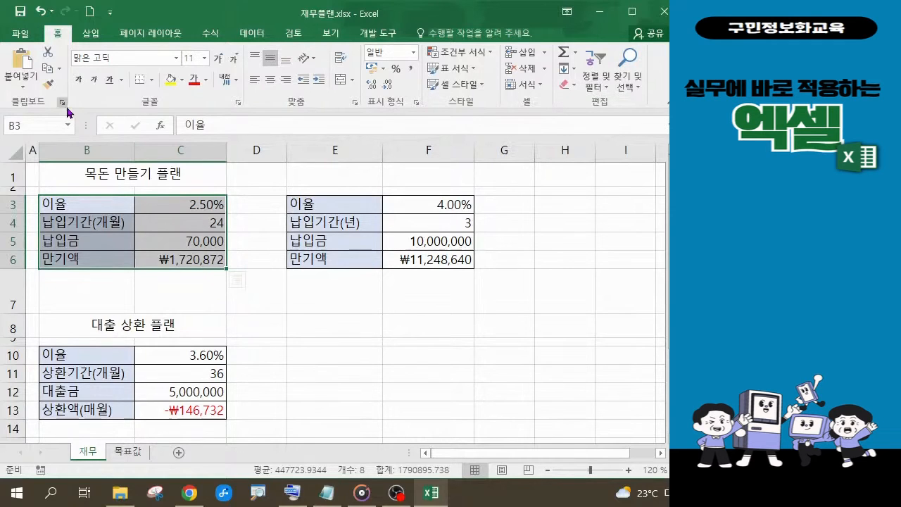
pyautogui.hotkey('ctrl', 'q')
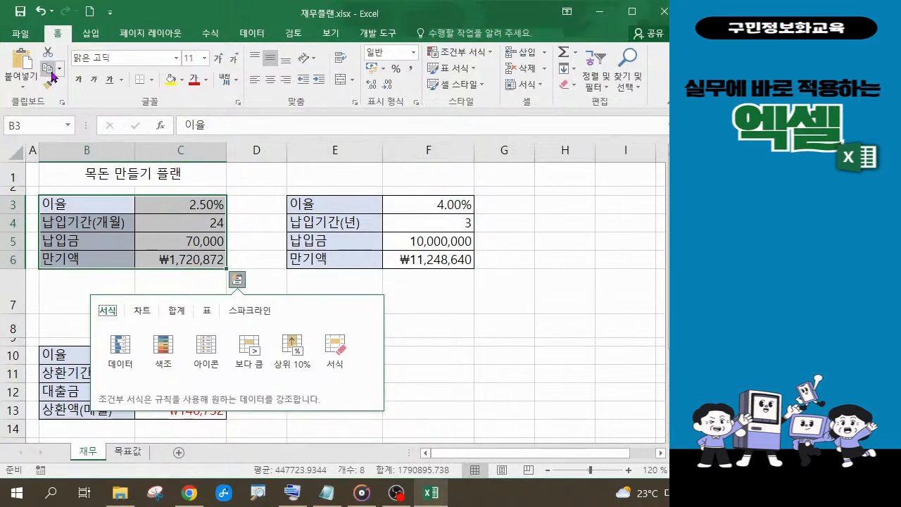
pyautogui.click(53, 75)
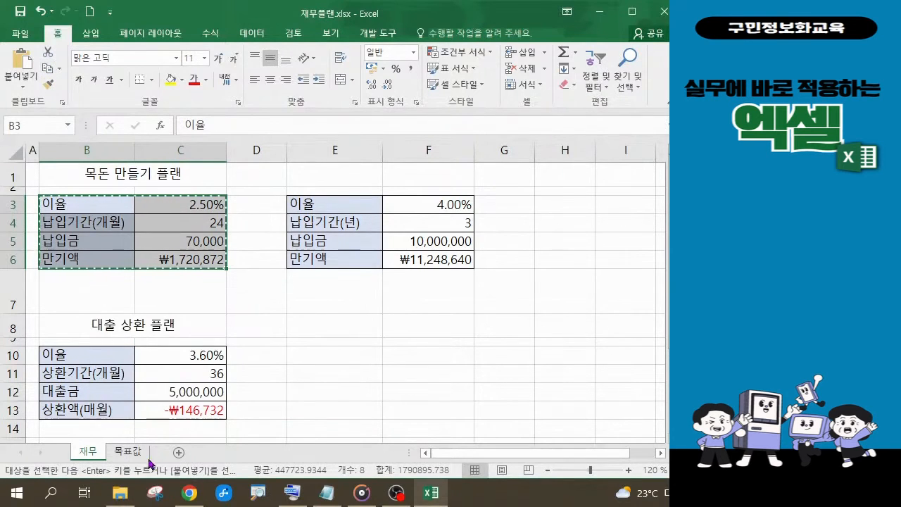
# Paste the copied savings table at B2 on the 목표값 sheet, keeping the source column widths.
pyautogui.click(127, 451)
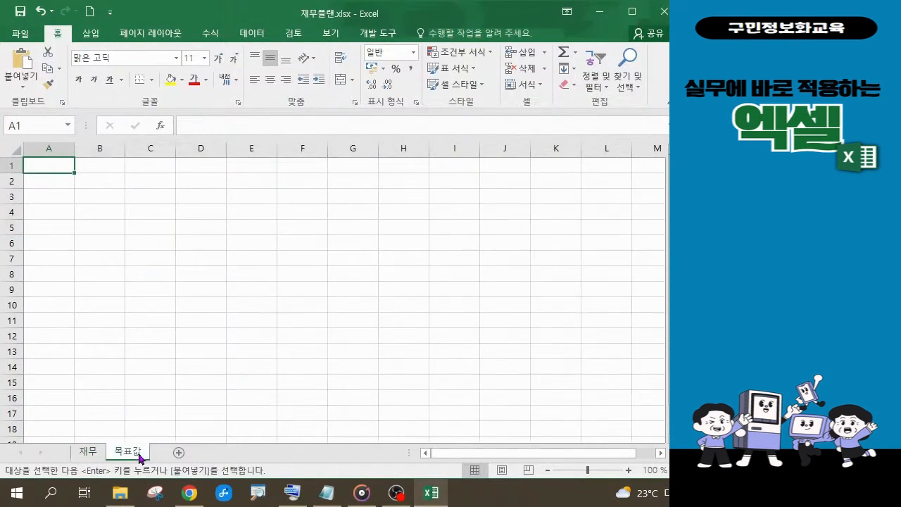
pyautogui.click(104, 185)
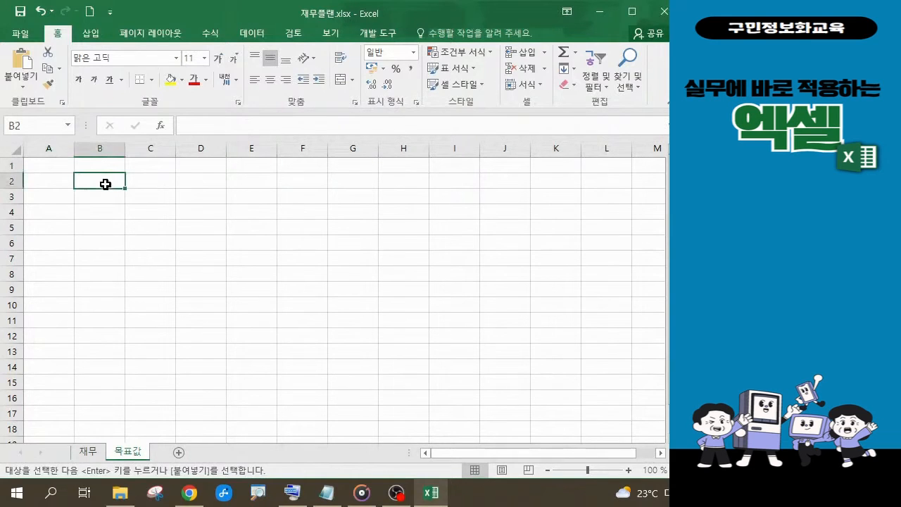
pyautogui.click(25, 68)
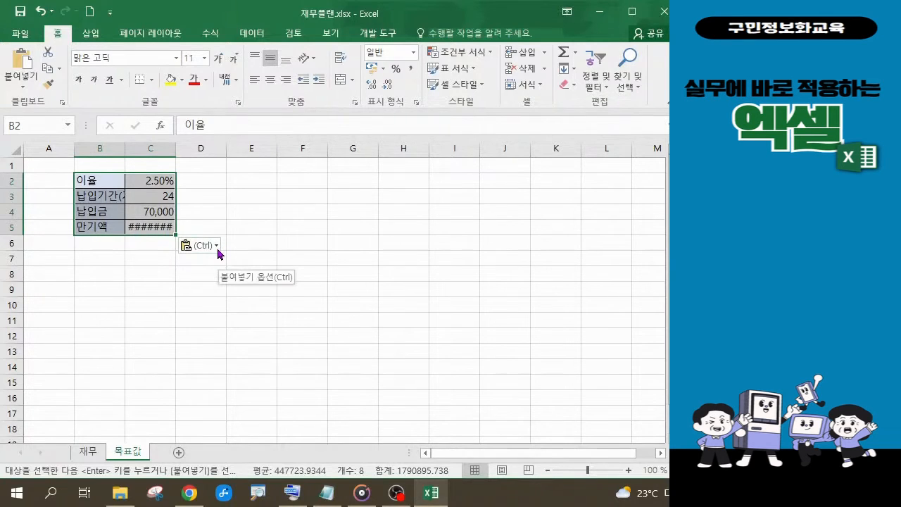
pyautogui.click(217, 247)
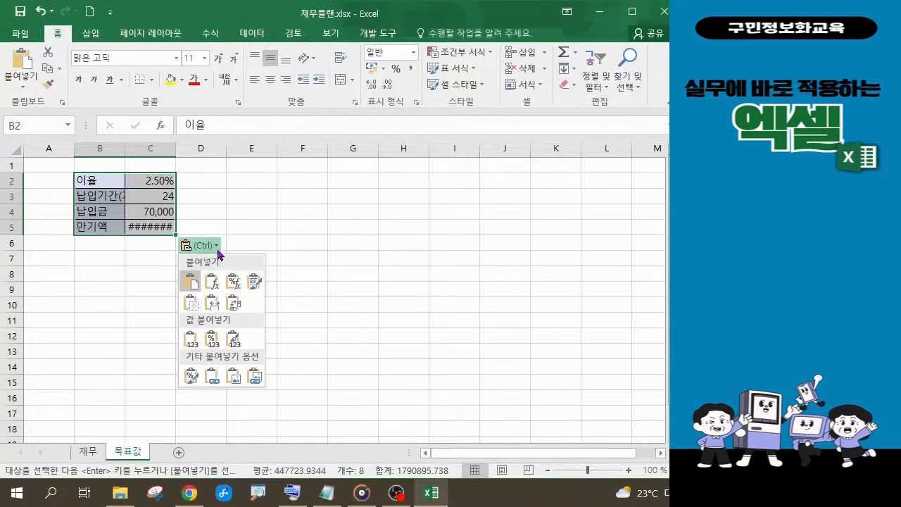
pyautogui.click(213, 304)
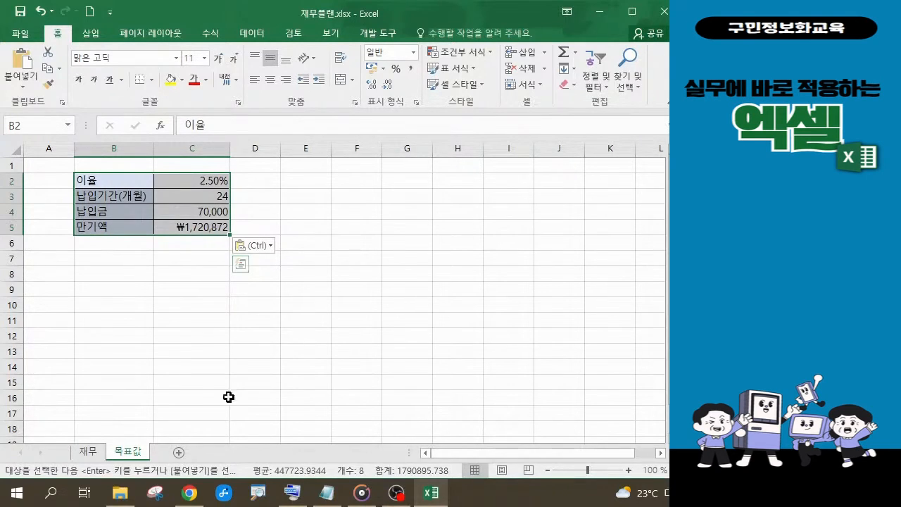
# Move the pasted table on the 목표값 sheet down one row so that it starts at B3.
pyautogui.click(92, 455)
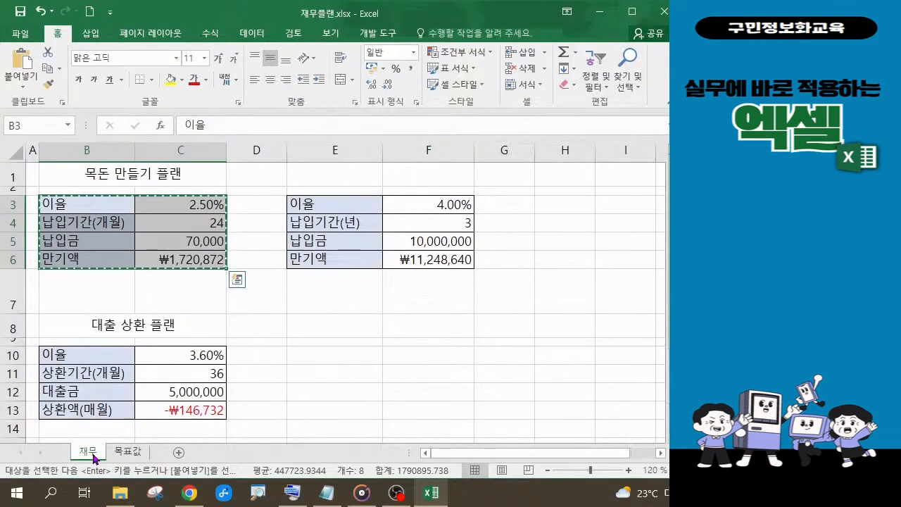
pyautogui.click(130, 453)
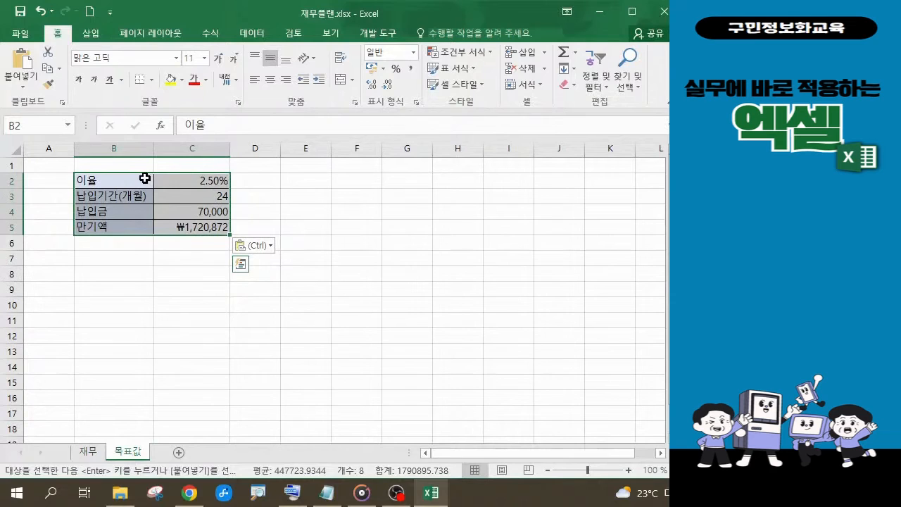
pyautogui.moveTo(144, 180); pyautogui.dragTo(148, 197)
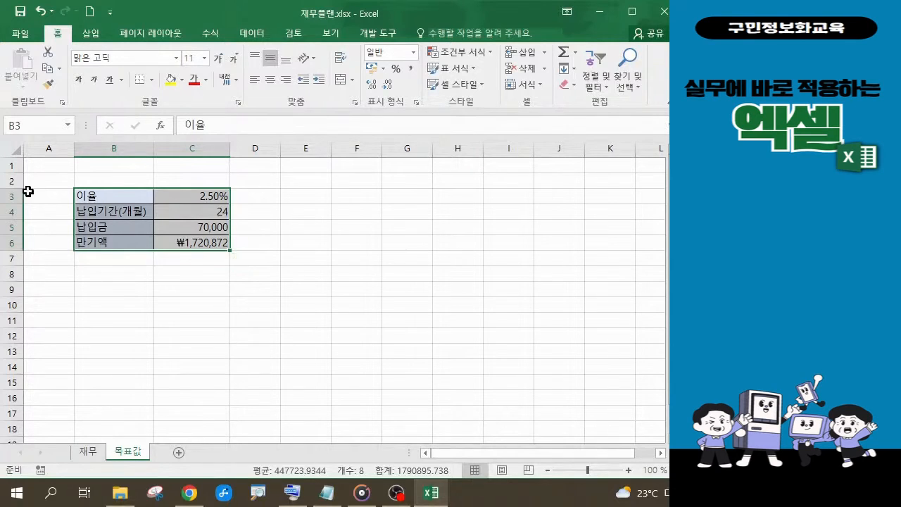
# Set the height of rows 3 to 6 on the 목표값 sheet to 25.
pyautogui.moveTo(12, 195); pyautogui.dragTo(11, 247)
pyautogui.rightClick(11, 247)
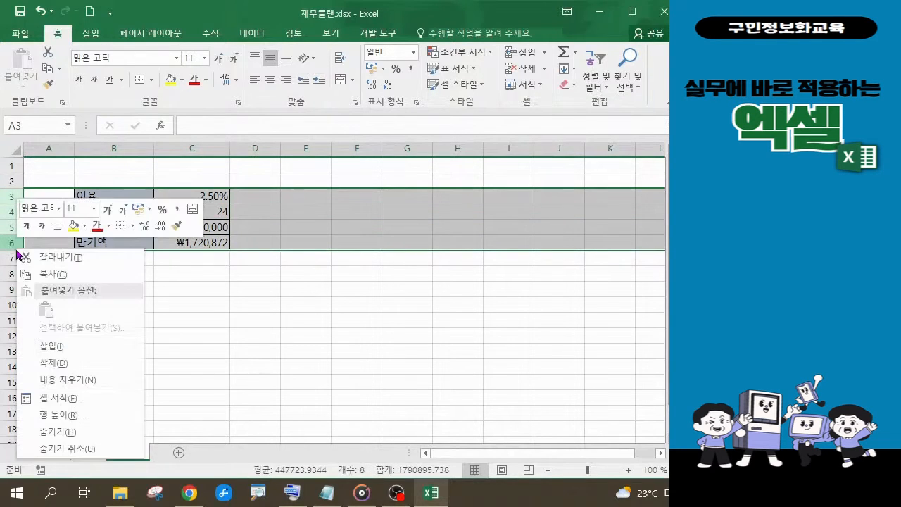
pyautogui.click(91, 415)
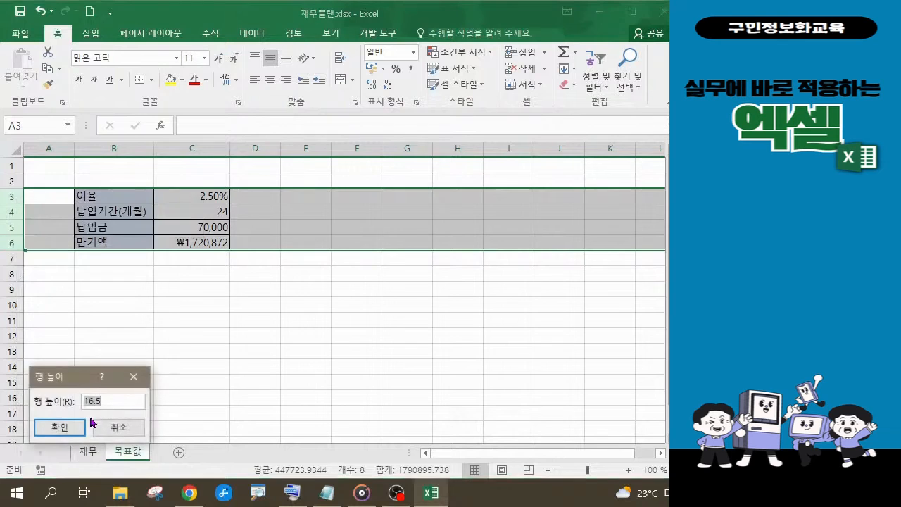
pyautogui.write('25')
pyautogui.press('Return')
pyautogui.click(294, 348)
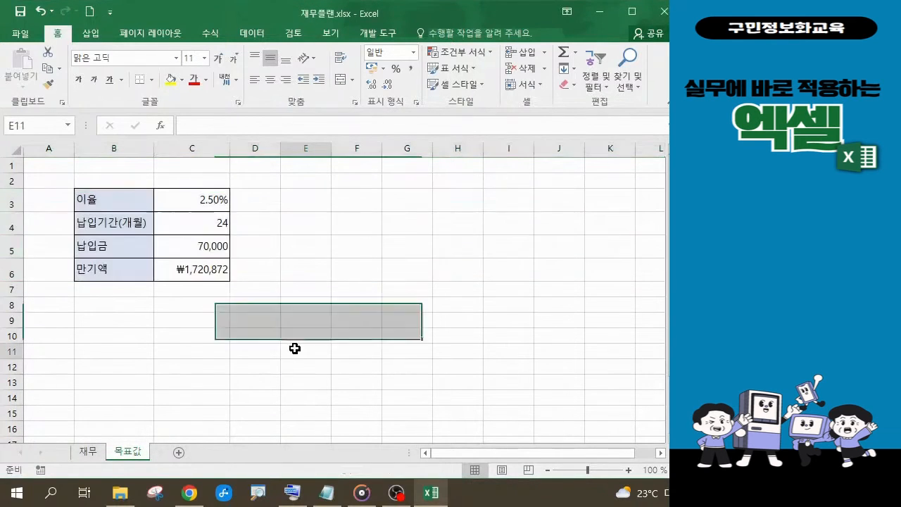
# Make the text in the savings table B3:C6 bold and set its font size to 12.
pyautogui.moveTo(95, 200); pyautogui.dragTo(192, 269)
pyautogui.click(80, 83)
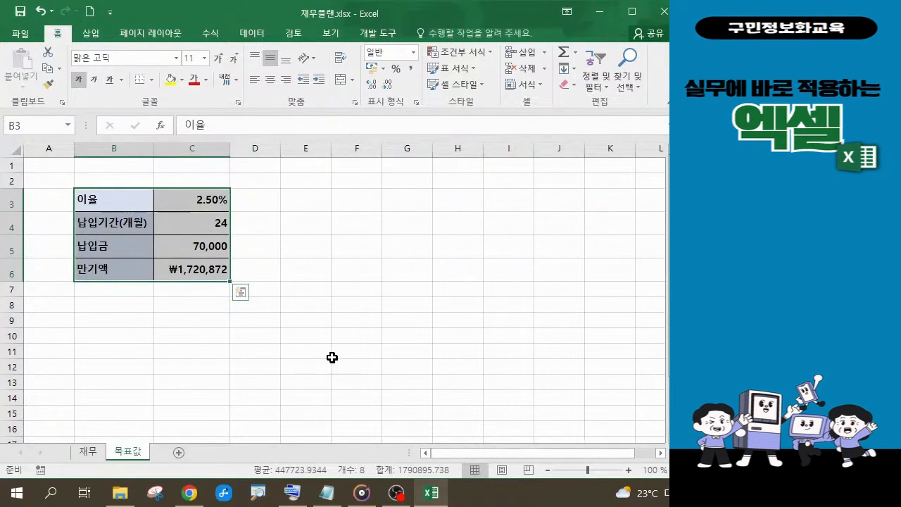
pyautogui.click(218, 64)
pyautogui.click(217, 63)
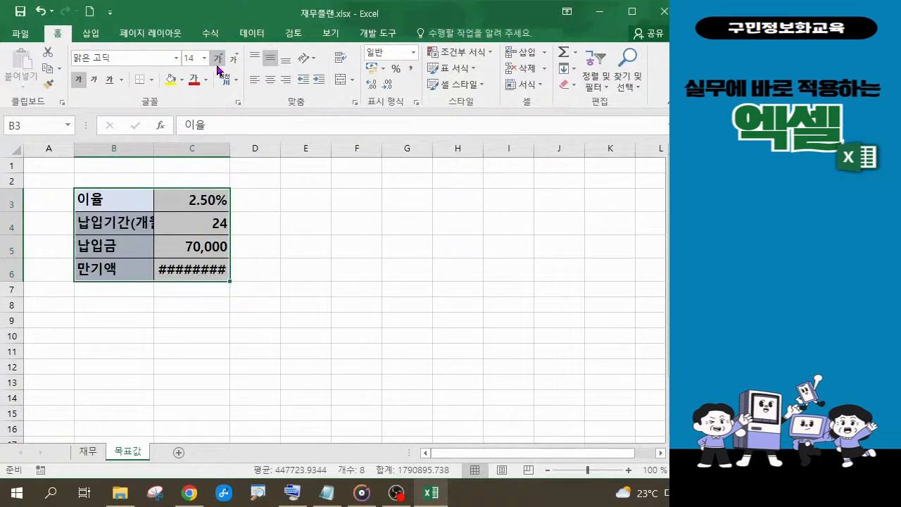
pyautogui.click(233, 61)
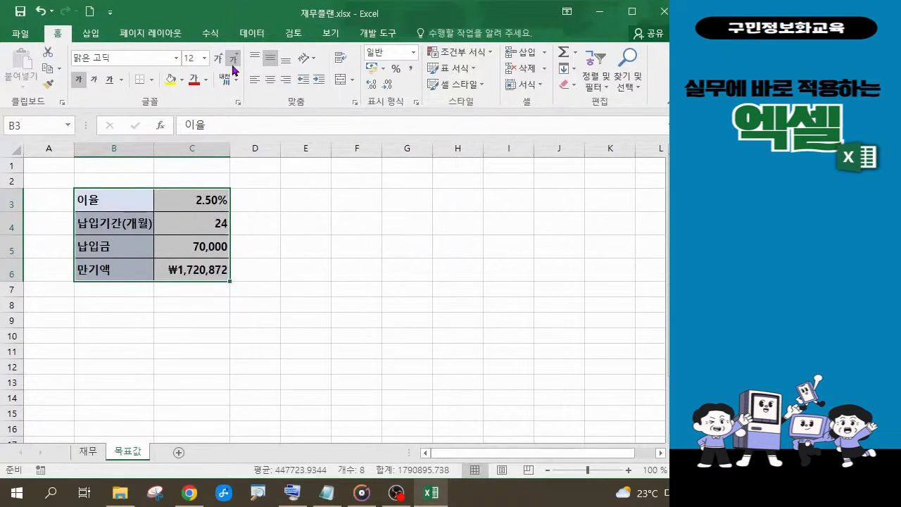
pyautogui.click(359, 387)
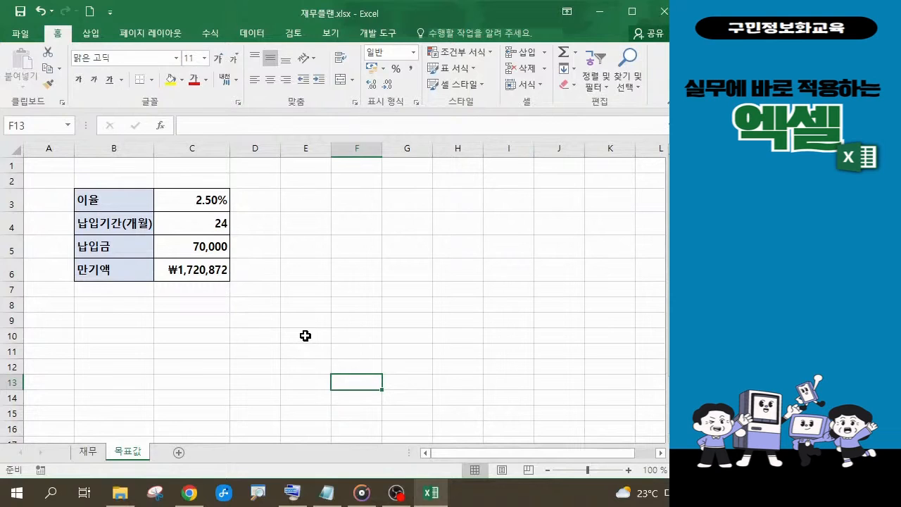
# Start a goal seek (목표값 찾기) with the 만기액 formula cell C6 as 수식 셀.
pyautogui.click(183, 271)
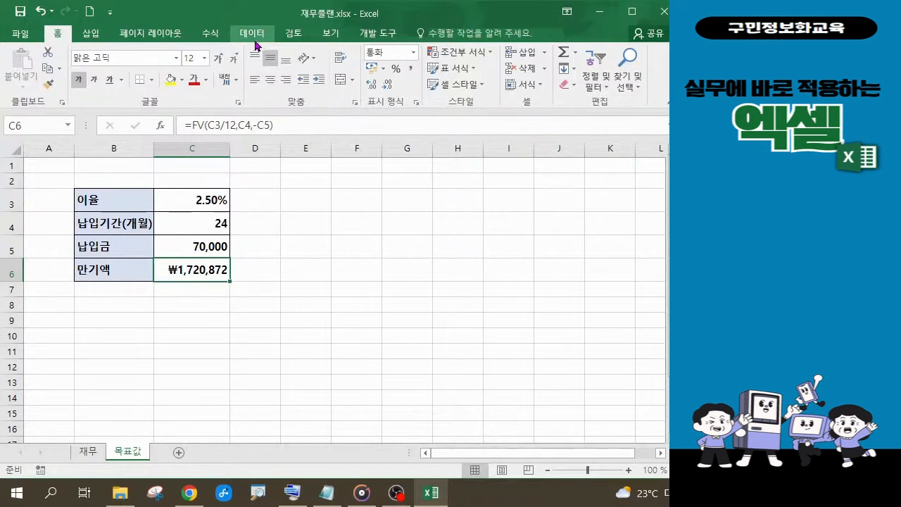
pyautogui.click(253, 34)
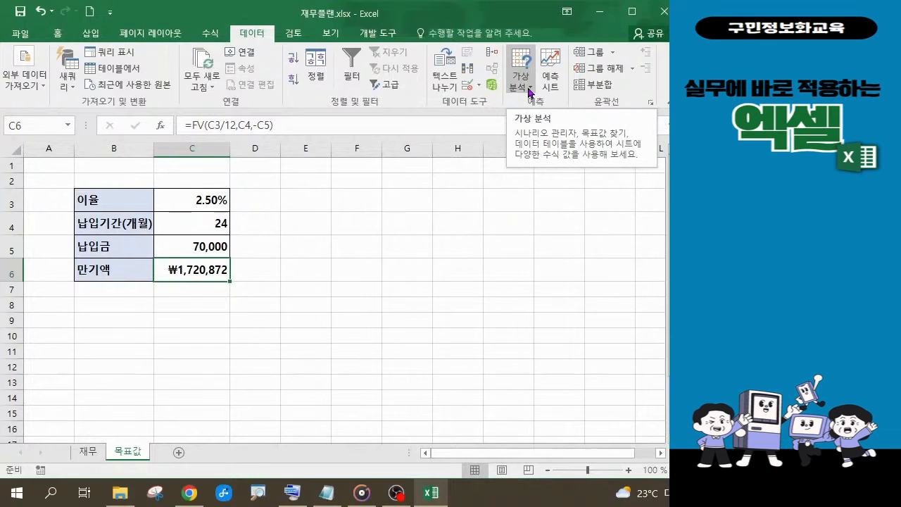
pyautogui.click(530, 90)
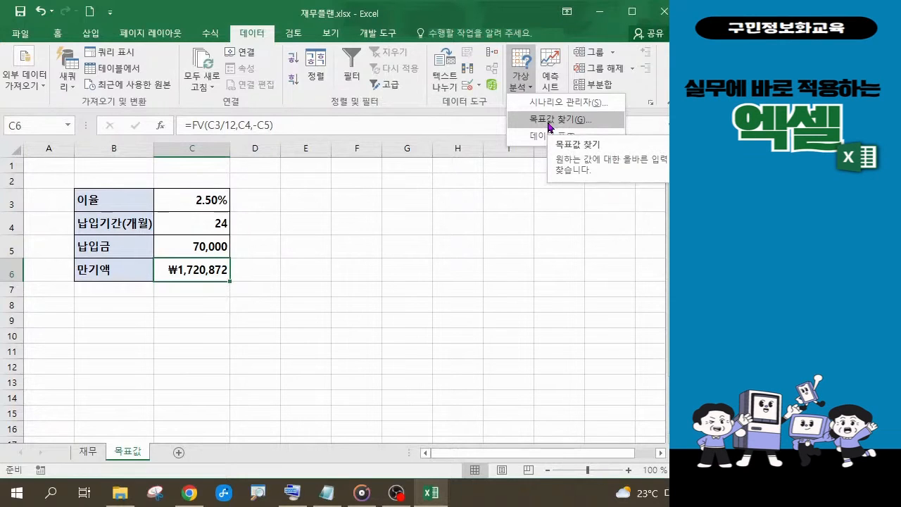
pyautogui.click(548, 121)
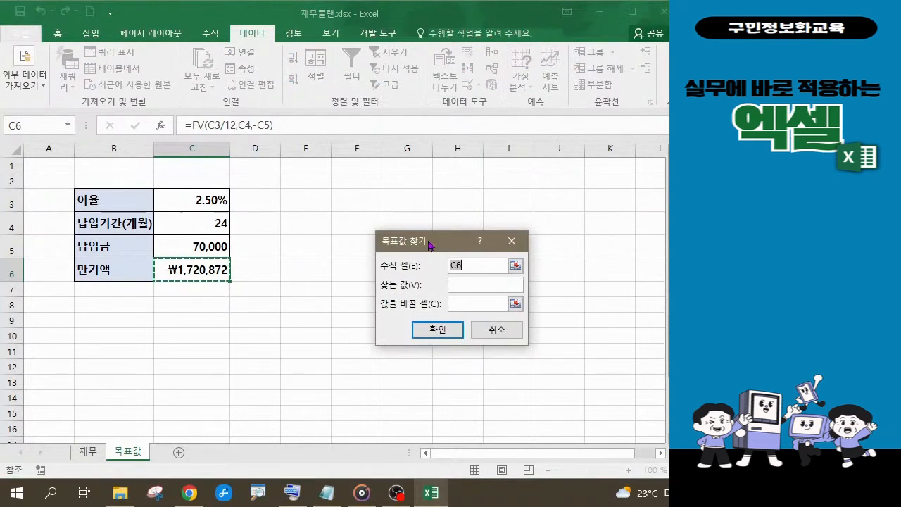
pyautogui.moveTo(428, 240); pyautogui.dragTo(370, 190)
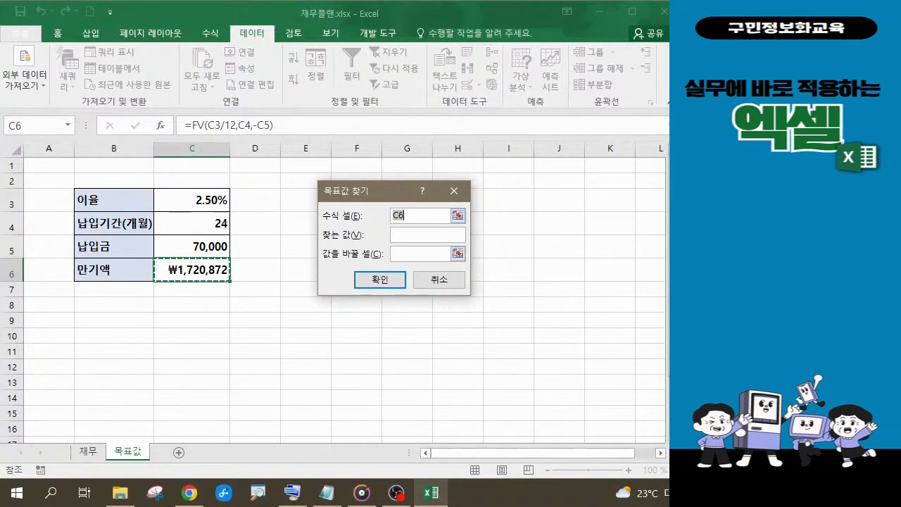
pyautogui.hotkey('alt', 'Tab')
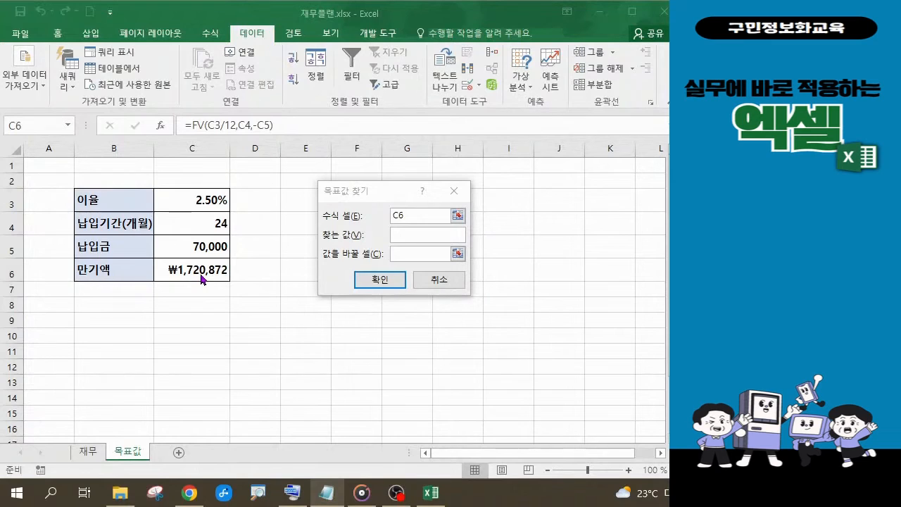
# Set the goal seek's 찾는 값 to 2000000 and its 값을 바꿀 셀 to the 납입금 cell C5.
pyautogui.click(402, 232)
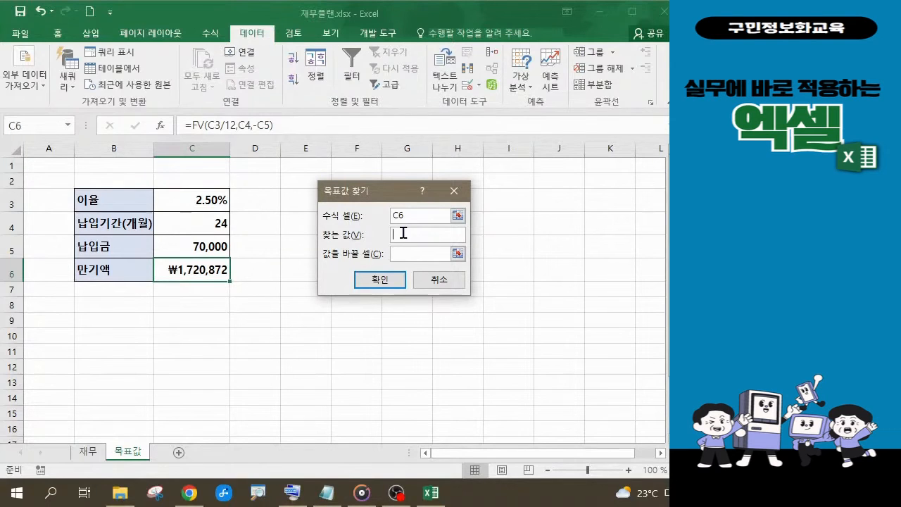
pyautogui.write('2000000')
pyautogui.click(406, 258)
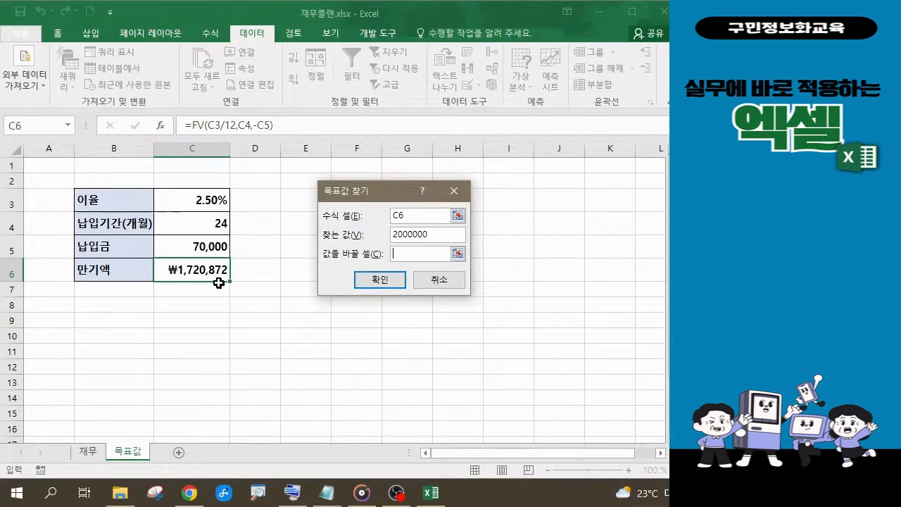
pyautogui.click(211, 247)
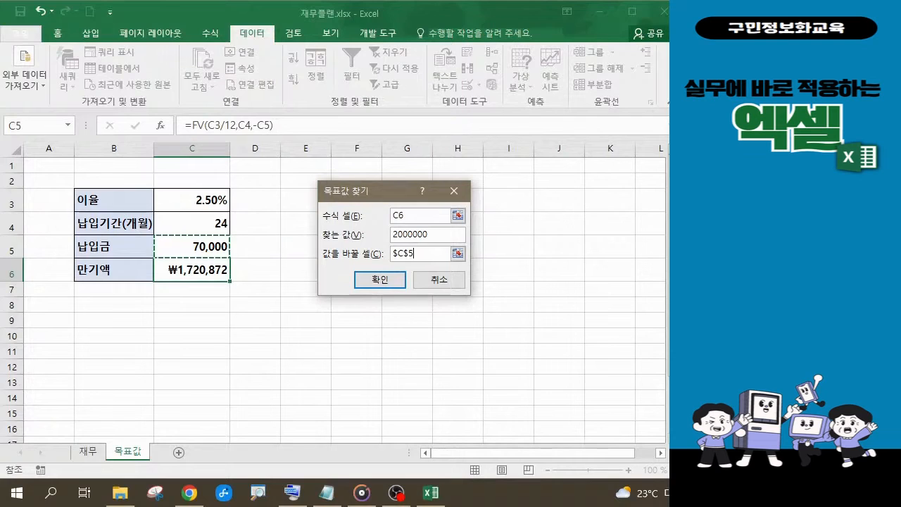
pyautogui.press('Return')
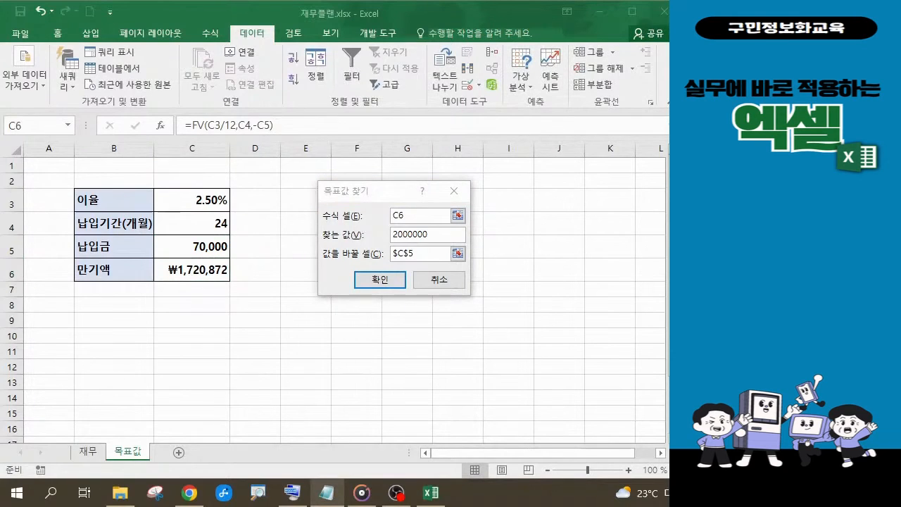
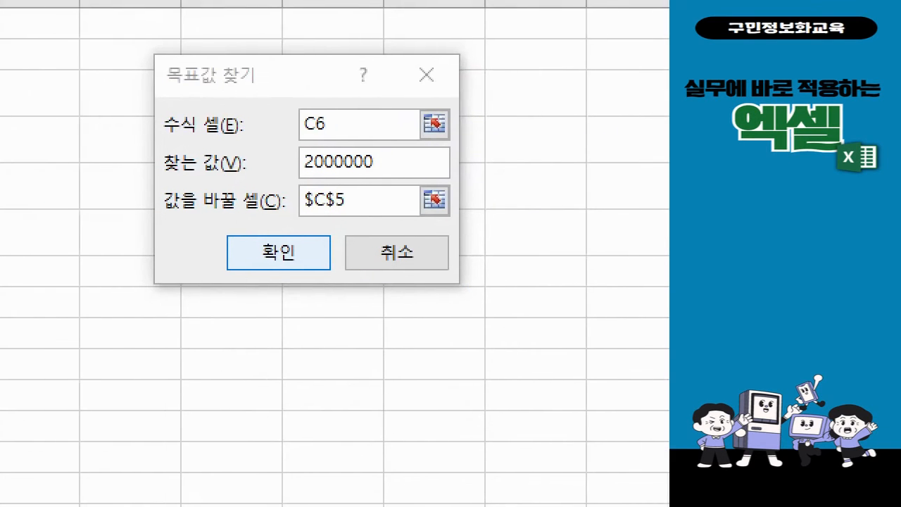
pyautogui.click(451, 254)
pyautogui.moveTo(291, 101); pyautogui.dragTo(345, 142)
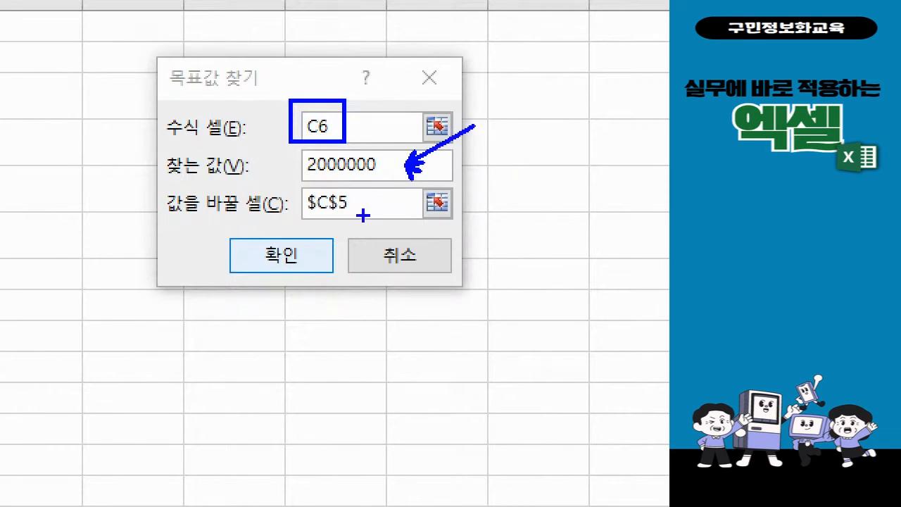
pyautogui.moveTo(363, 216)
pyautogui.mouseDown()
pyautogui.moveTo(307, 234)
pyautogui.moveTo(313, 180)
pyautogui.moveTo(370, 211)
pyautogui.moveTo(364, 222)
pyautogui.mouseUp()
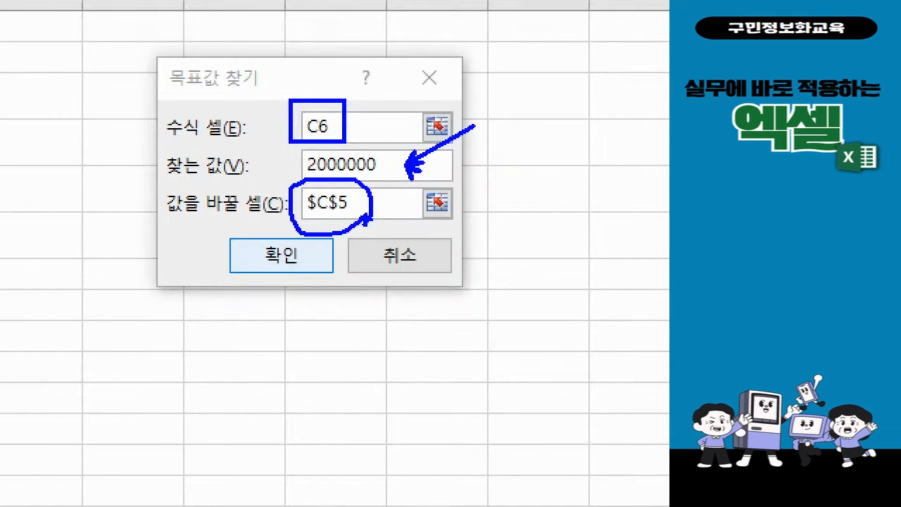
pyautogui.press('Escape')
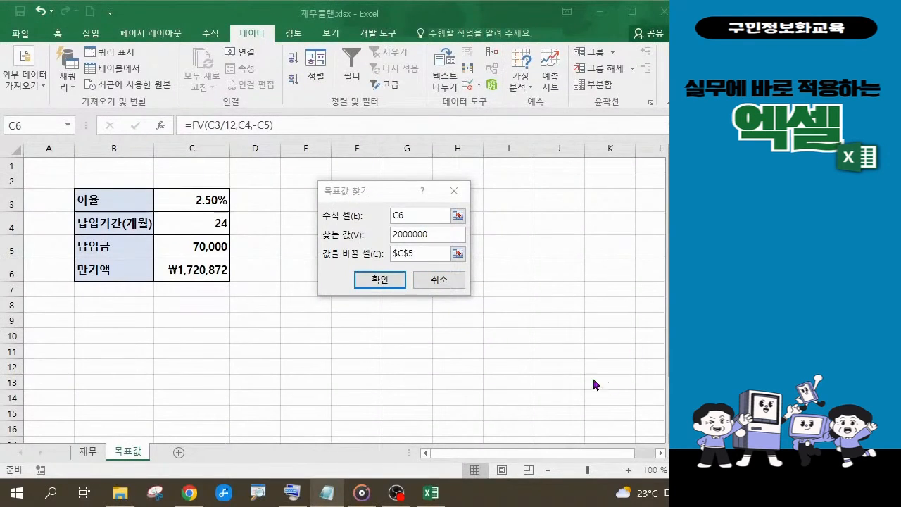
# Run the goal seek for the 2000000 만기액 and accept the solution it finds.
pyautogui.click(374, 281)
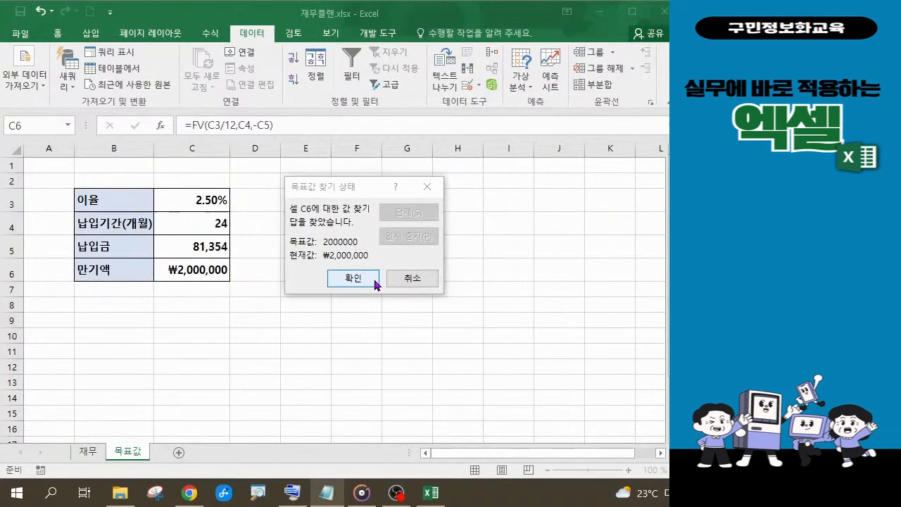
pyautogui.hotkey('ctrl', '2')
pyautogui.moveTo(258, 193)
pyautogui.mouseDown()
pyautogui.moveTo(304, 203)
pyautogui.moveTo(438, 277)
pyautogui.moveTo(470, 308)
pyautogui.mouseUp()
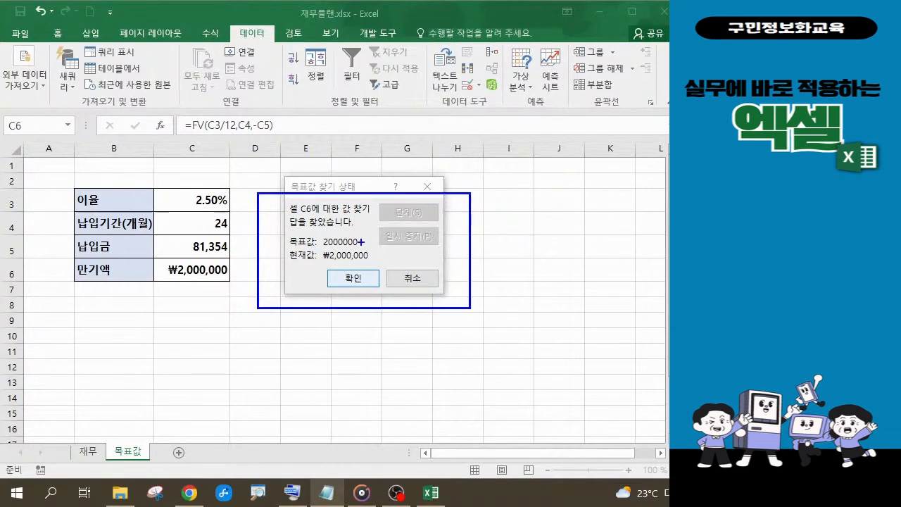
pyautogui.moveTo(361, 243); pyautogui.dragTo(375, 232)
pyautogui.moveTo(234, 251)
pyautogui.mouseDown()
pyautogui.moveTo(181, 258)
pyautogui.moveTo(210, 230)
pyautogui.moveTo(232, 251)
pyautogui.mouseUp()
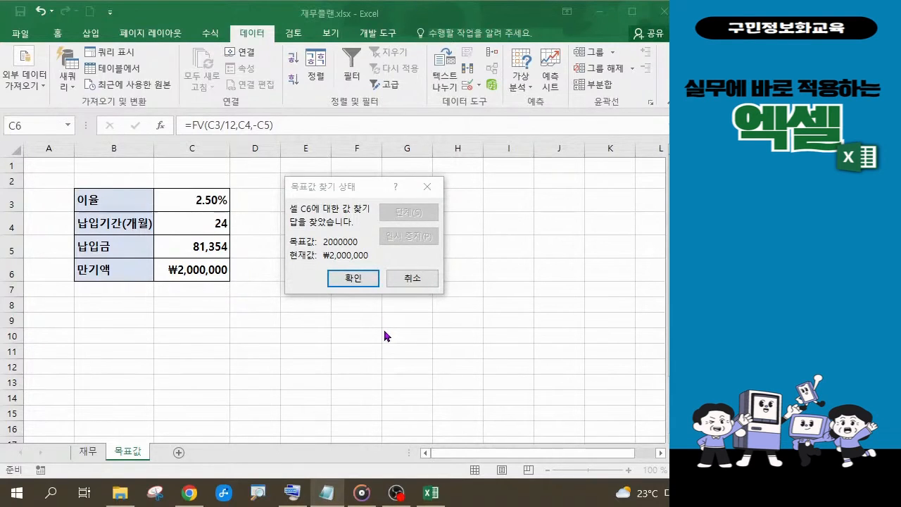
pyautogui.click(354, 279)
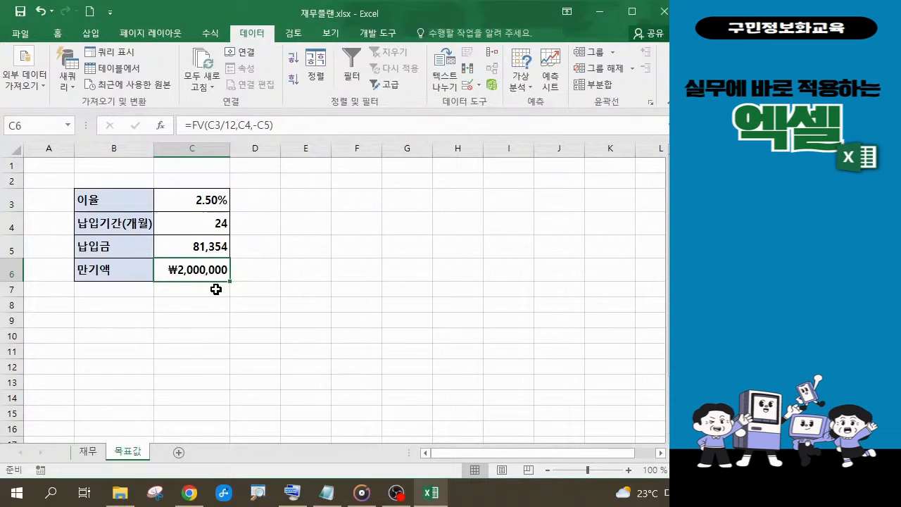
# Start another goal seek (목표값 찾기) with the 만기액 formula cell C6 as 수식 셀.
pyautogui.click(710, 231)
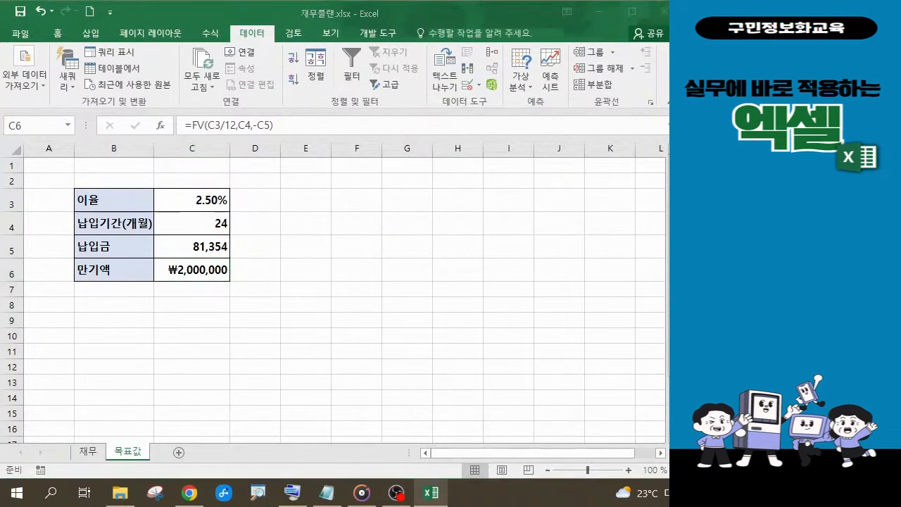
pyautogui.click(190, 267)
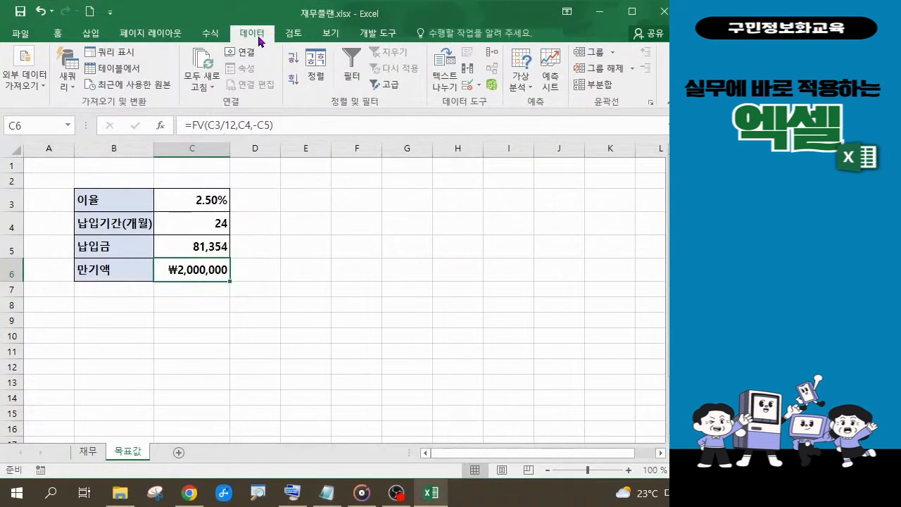
pyautogui.click(531, 88)
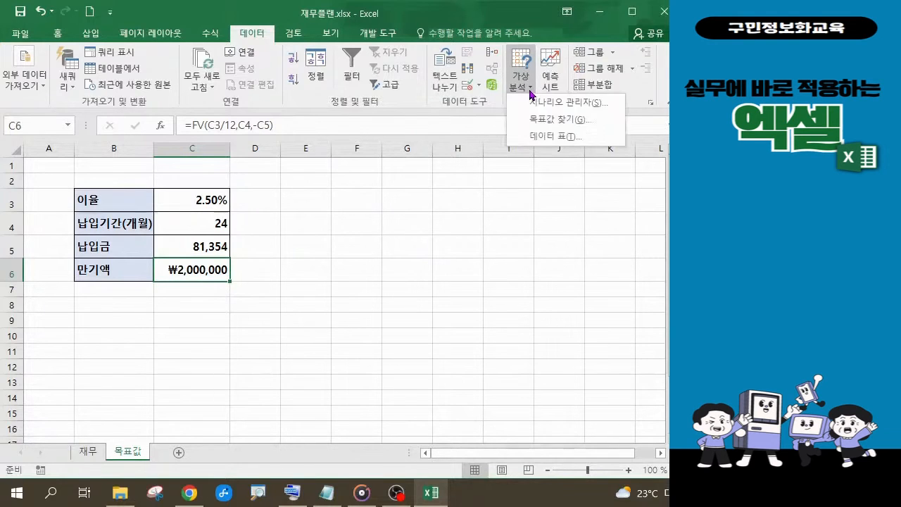
pyautogui.click(557, 124)
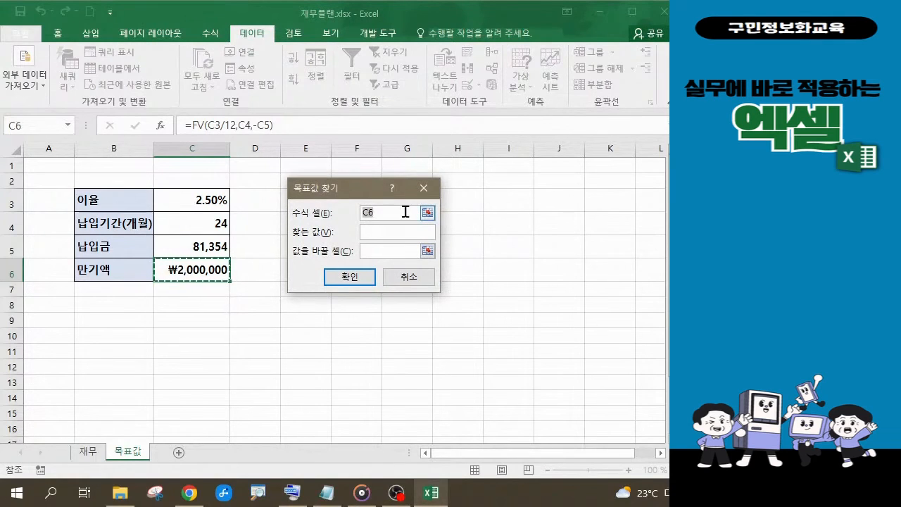
# Run the goal seek with 찾는 값 5000000 and the 납입금 cell C5 as 값을 바꿀 셀, and accept the solution.
pyautogui.click(384, 234)
pyautogui.click(383, 234)
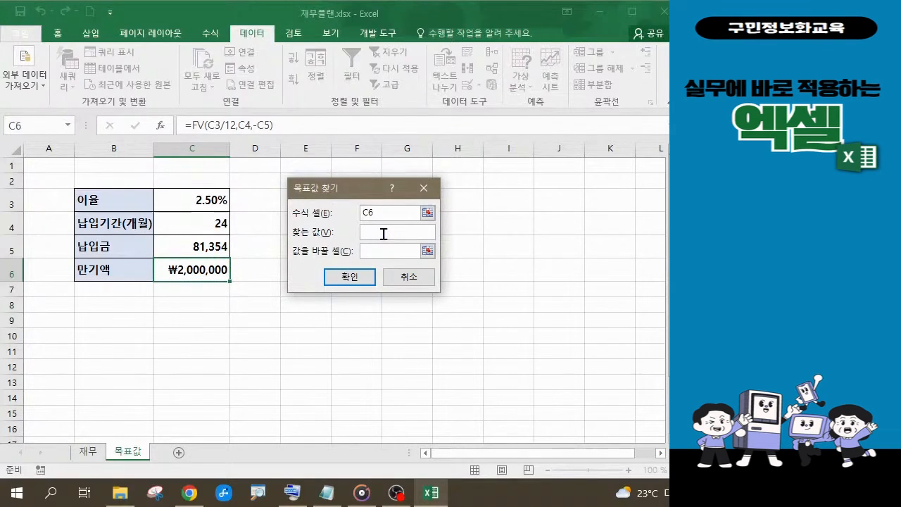
pyautogui.write('5000000')
pyautogui.click(390, 254)
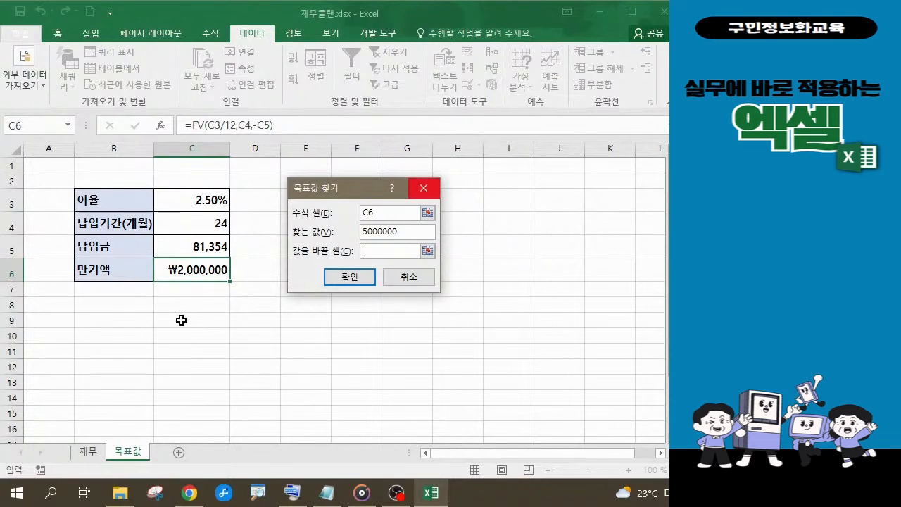
pyautogui.click(200, 247)
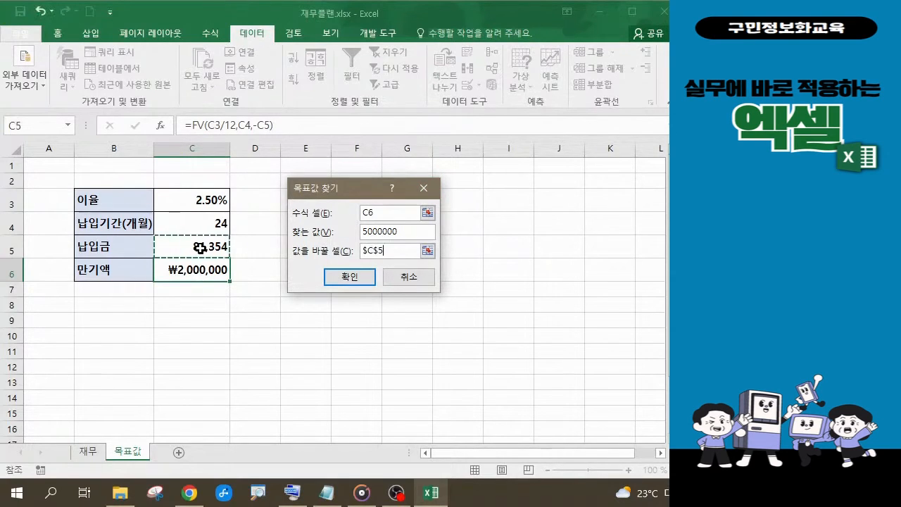
pyautogui.click(345, 282)
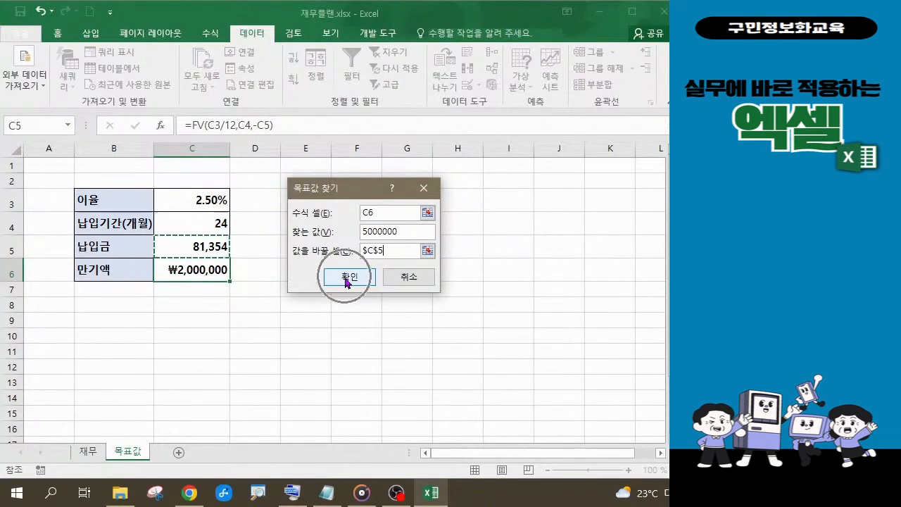
pyautogui.click(345, 282)
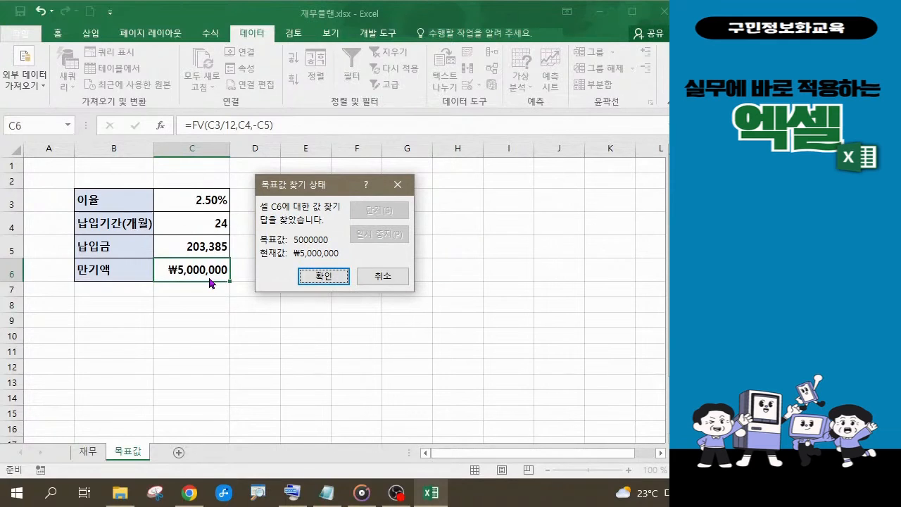
pyautogui.click(311, 278)
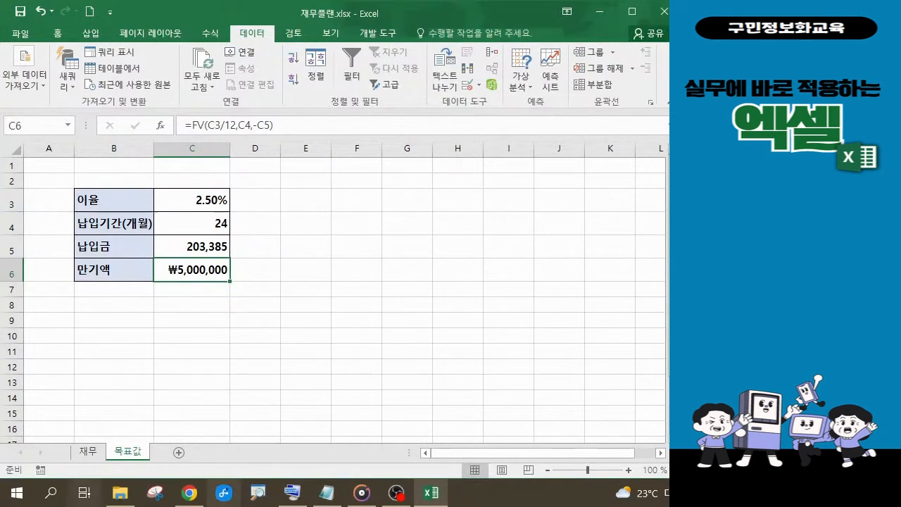
# Copy the loan repayment table B10:C13 from the 재무 sheet to cell B10 of the 목표값 sheet.
pyautogui.click(86, 452)
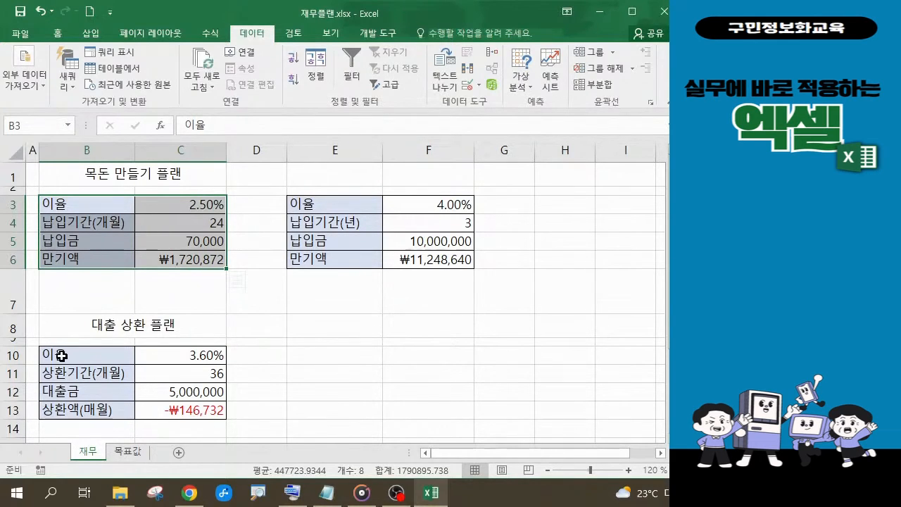
pyautogui.moveTo(61, 355); pyautogui.dragTo(180, 406)
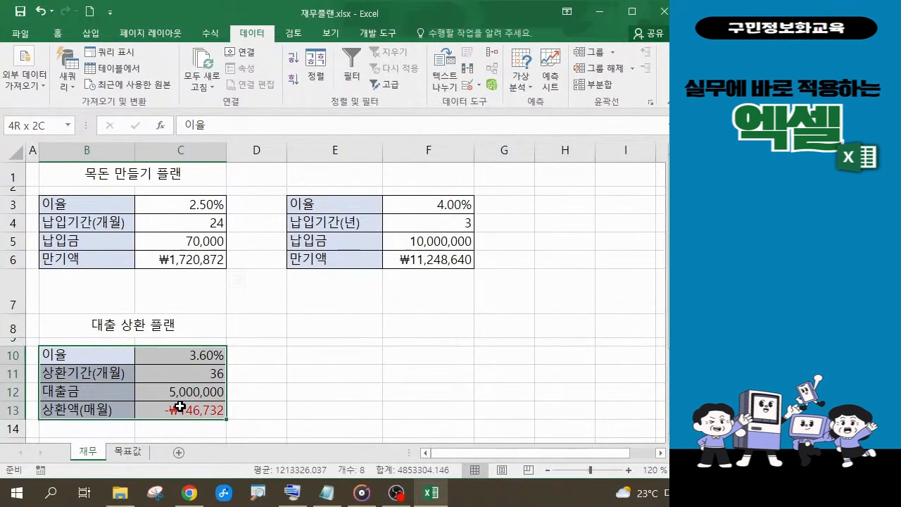
pyautogui.moveTo(181, 406); pyautogui.dragTo(180, 407)
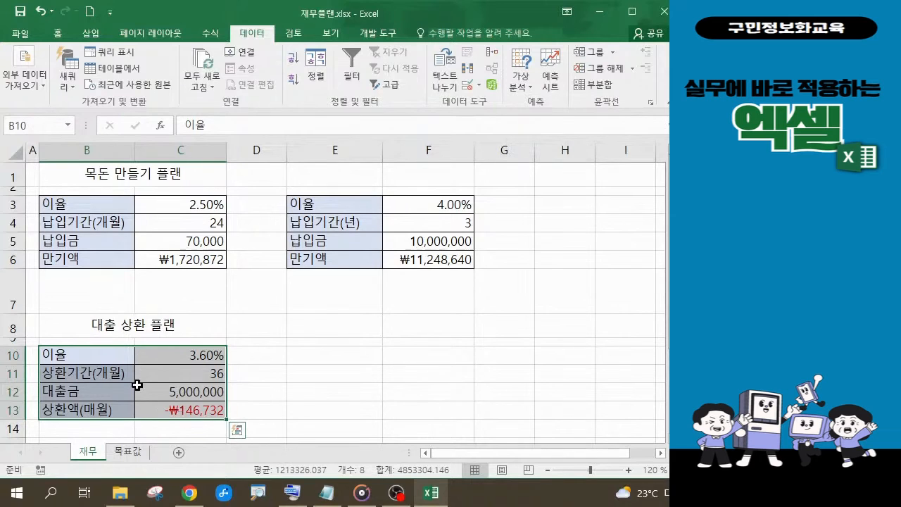
pyautogui.click(58, 35)
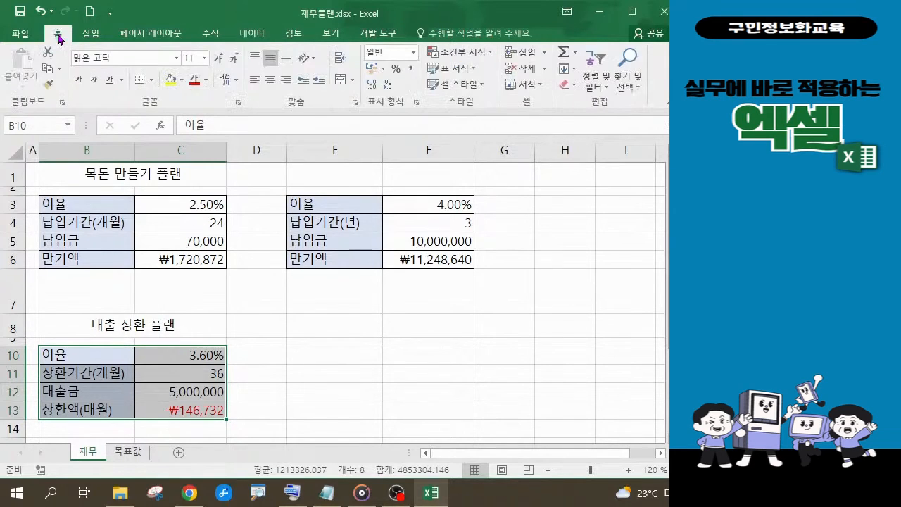
pyautogui.click(48, 71)
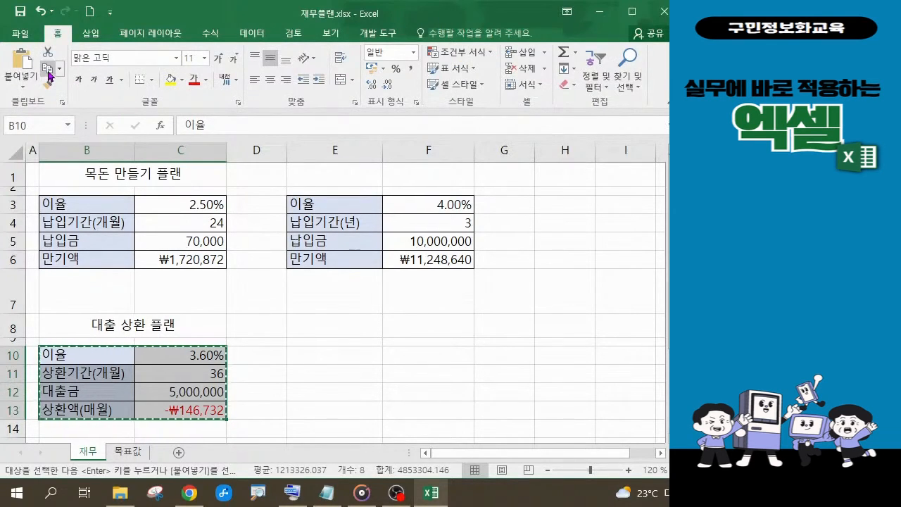
pyautogui.click(140, 456)
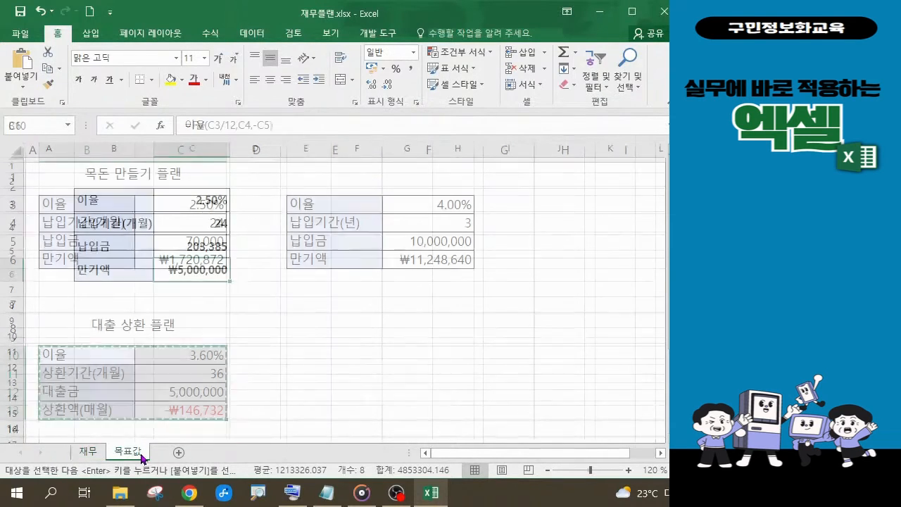
pyautogui.click(105, 335)
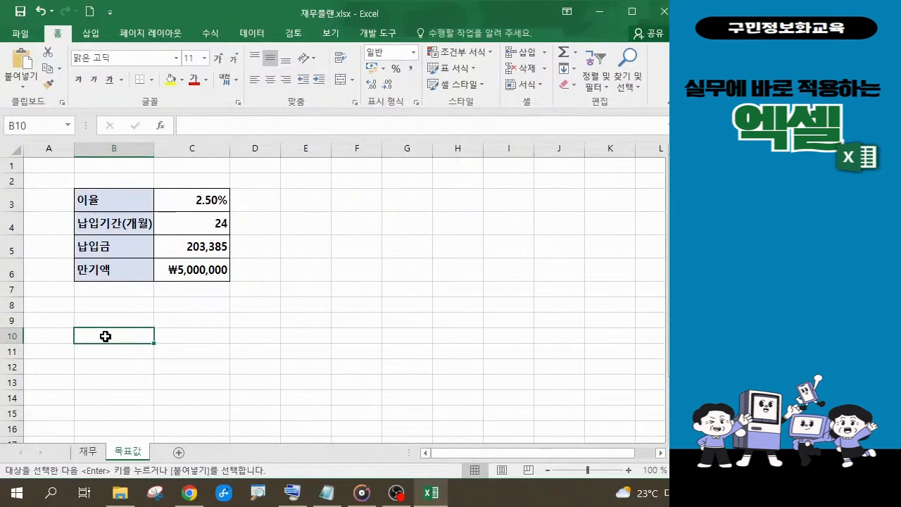
pyautogui.click(27, 71)
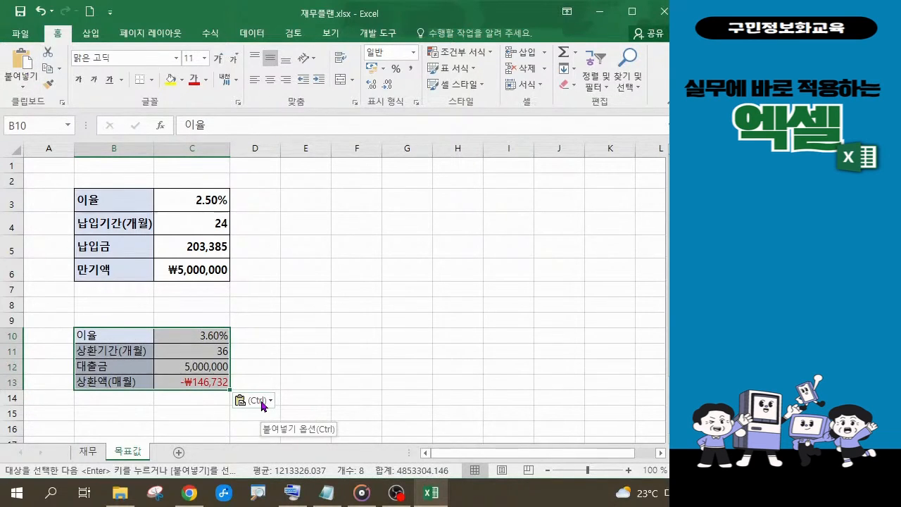
# Set the height of rows 10 to 13 on the 목표값 sheet to 25.
pyautogui.click(11, 335)
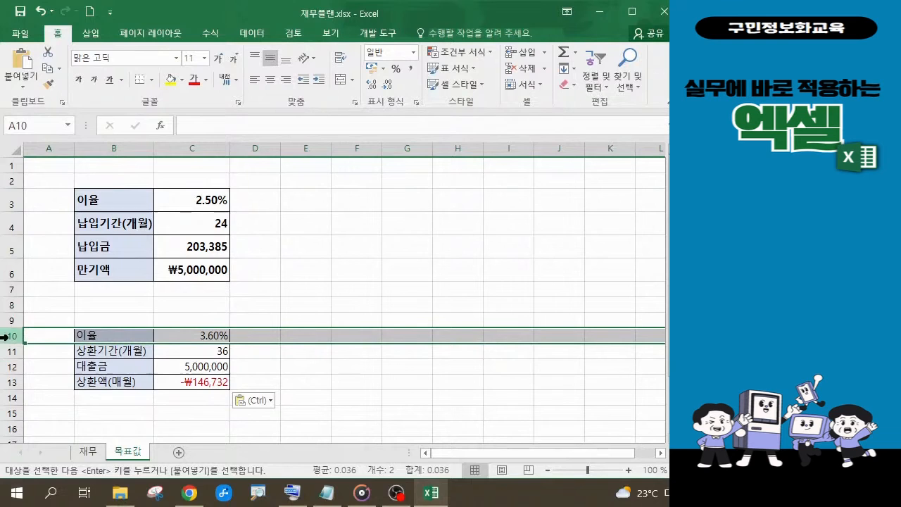
pyautogui.moveTo(16, 335); pyautogui.dragTo(15, 391)
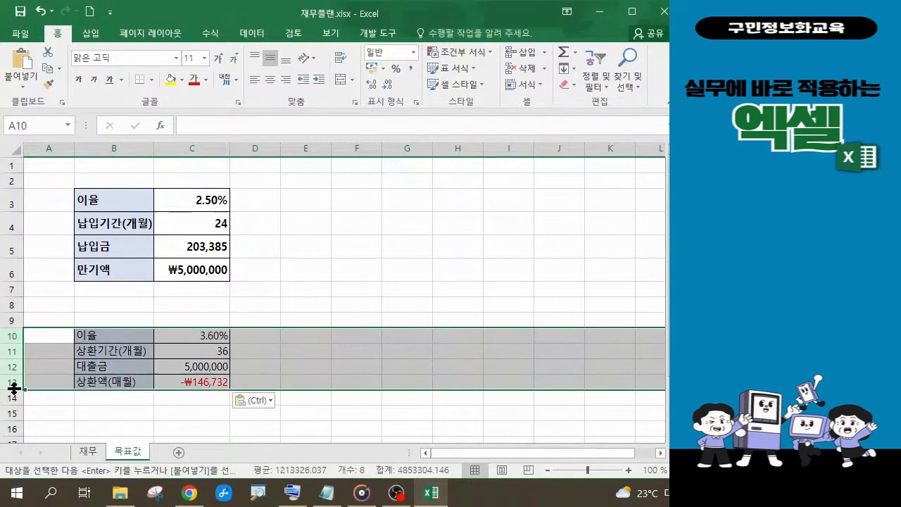
pyautogui.rightClick(15, 392)
pyautogui.click(50, 345)
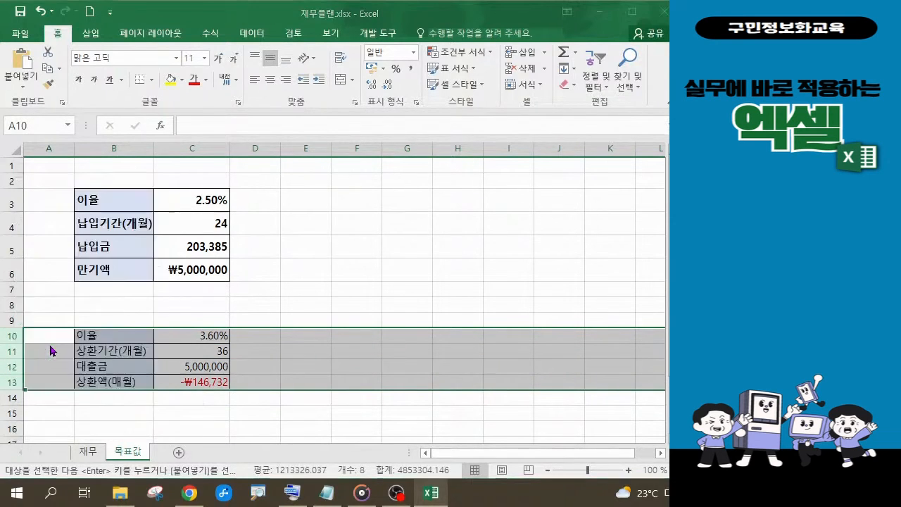
pyautogui.write('25')
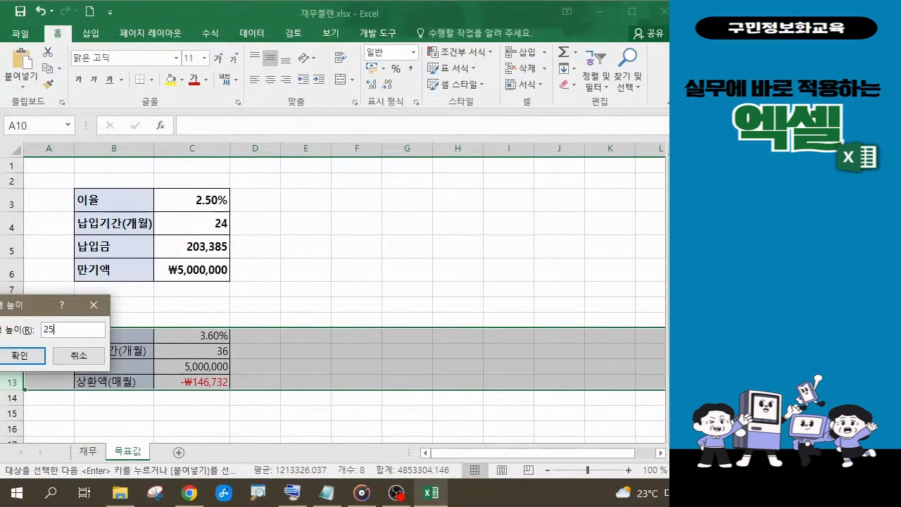
pyautogui.press('Return')
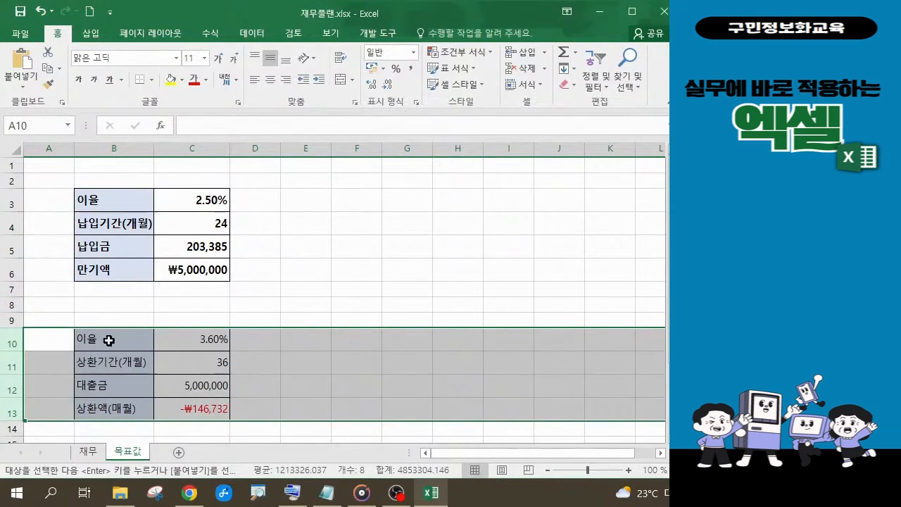
# Make the text in the loan table B10:C13 bold.
pyautogui.moveTo(110, 342); pyautogui.dragTo(168, 405)
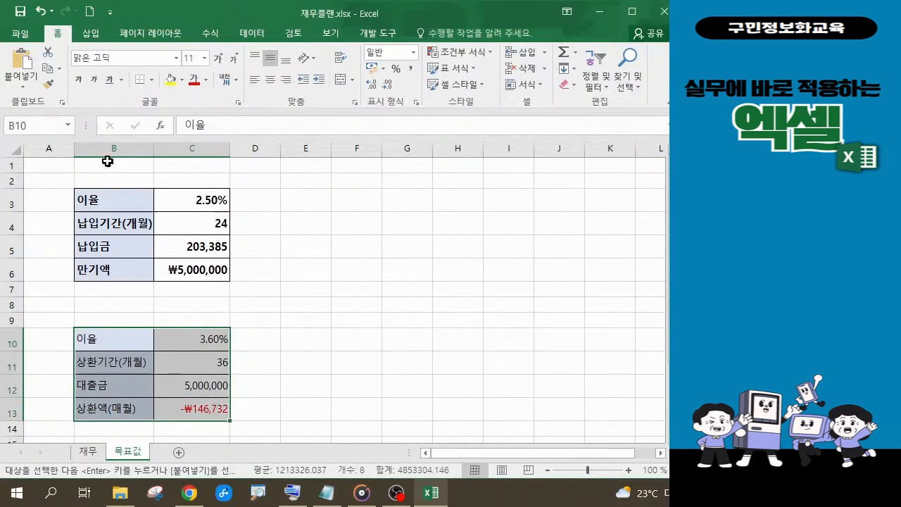
pyautogui.click(78, 79)
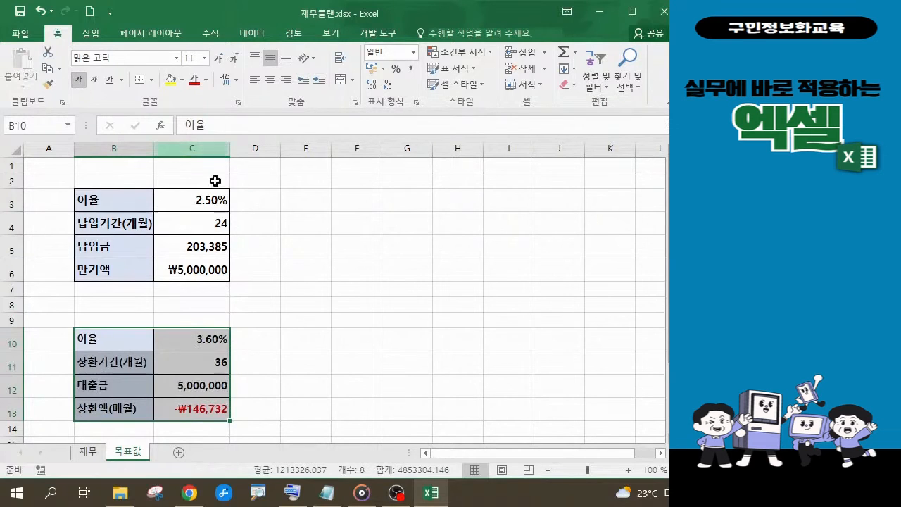
pyautogui.click(332, 349)
# Open Goal Seek with the loan table's 상환액(매월) cell C13 as the 수식 셀.
pyautogui.scroll(-1, 429, 384)
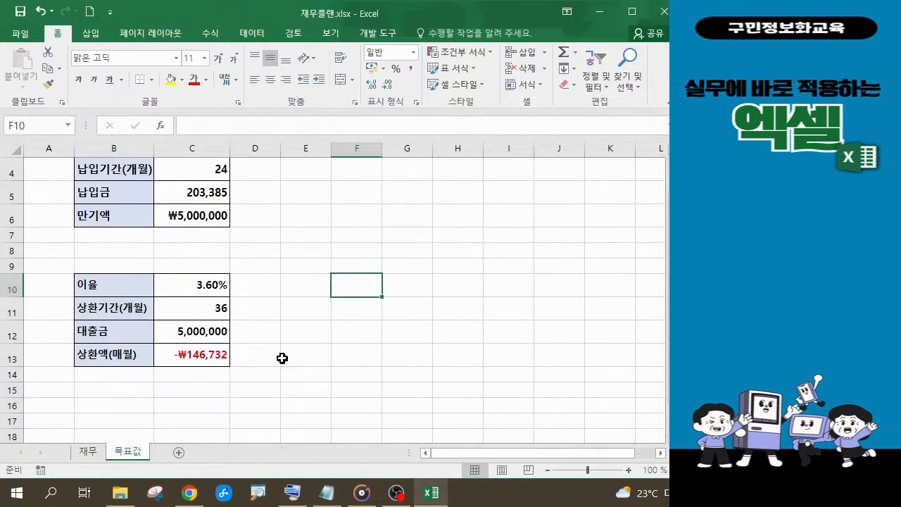
pyautogui.click(187, 355)
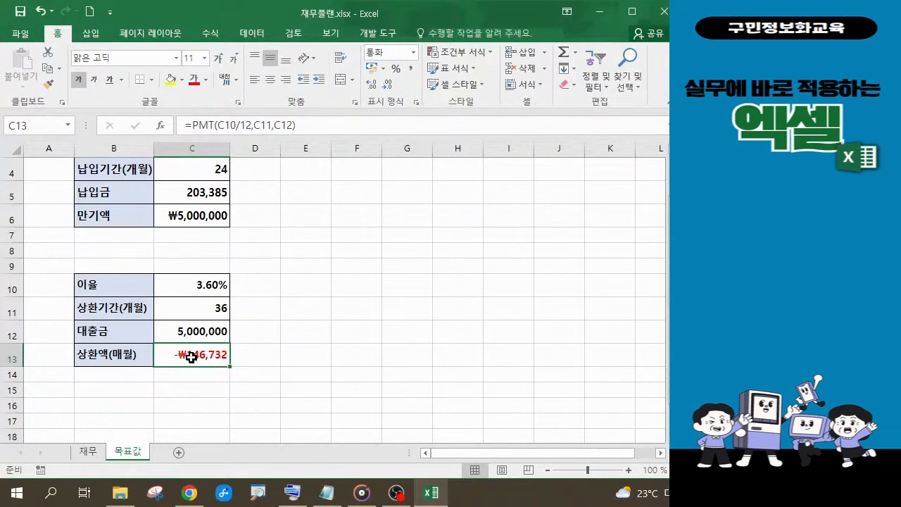
pyautogui.click(252, 33)
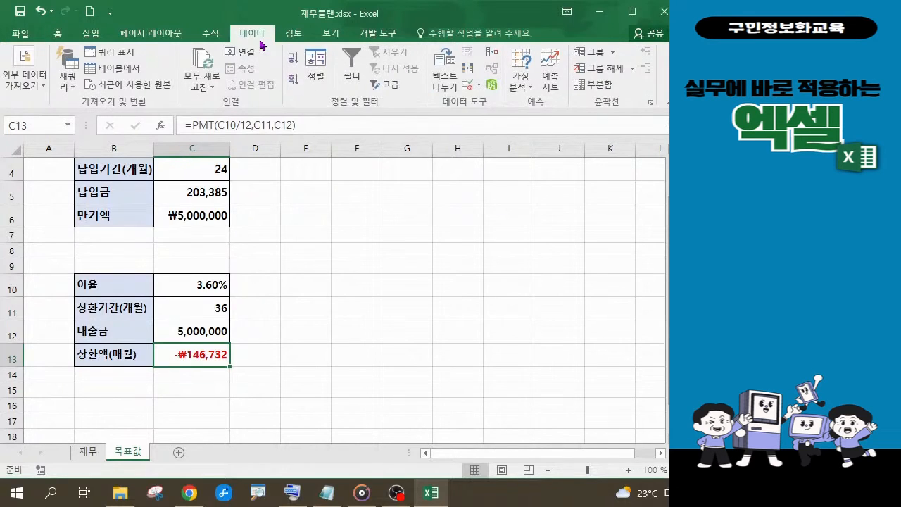
pyautogui.click(528, 94)
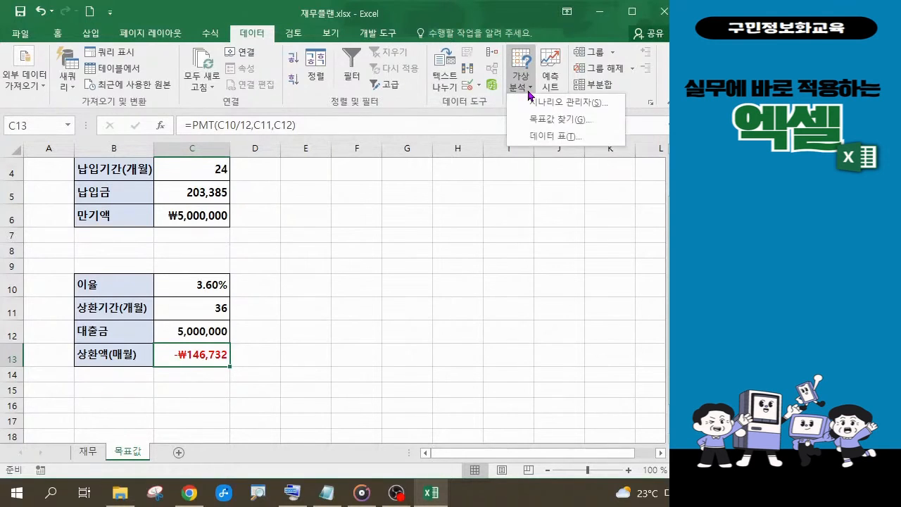
pyautogui.click(561, 130)
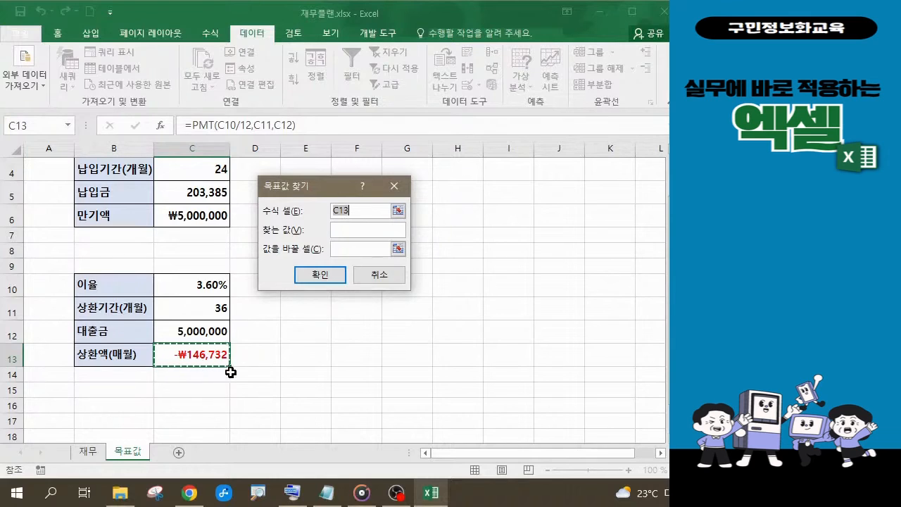
# Run the goal seek with 찾는 값 -300000 and the 상환기간 cell C11 as 값을 바꿀 셀, and accept the solution.
pyautogui.click(365, 226)
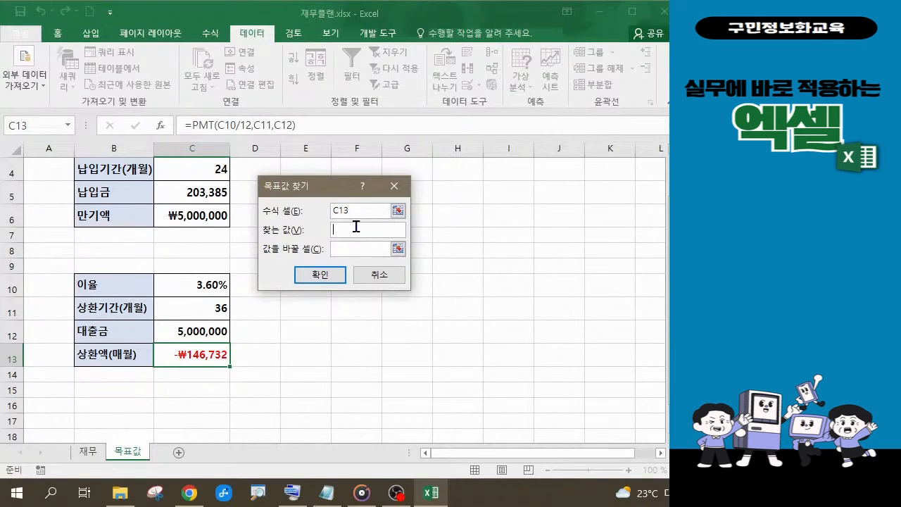
pyautogui.write('-300000')
pyautogui.click(351, 246)
pyautogui.click(208, 312)
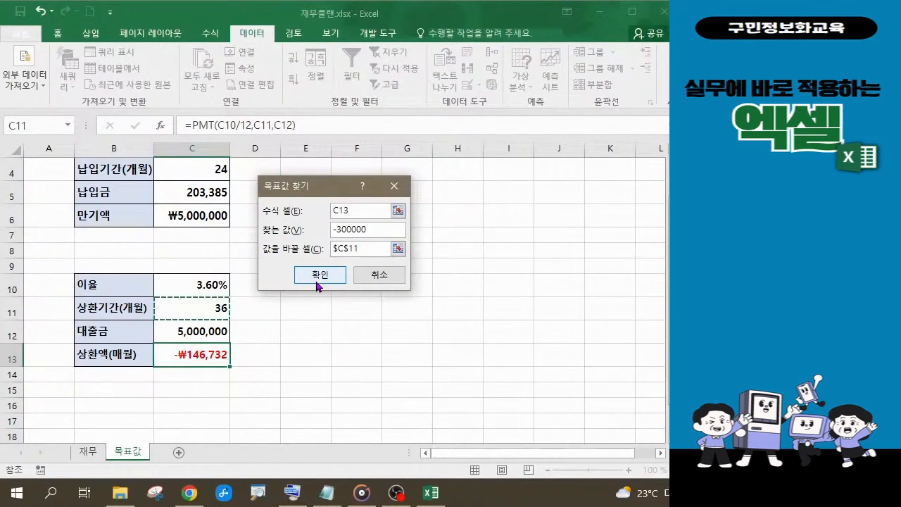
pyautogui.click(456, 262)
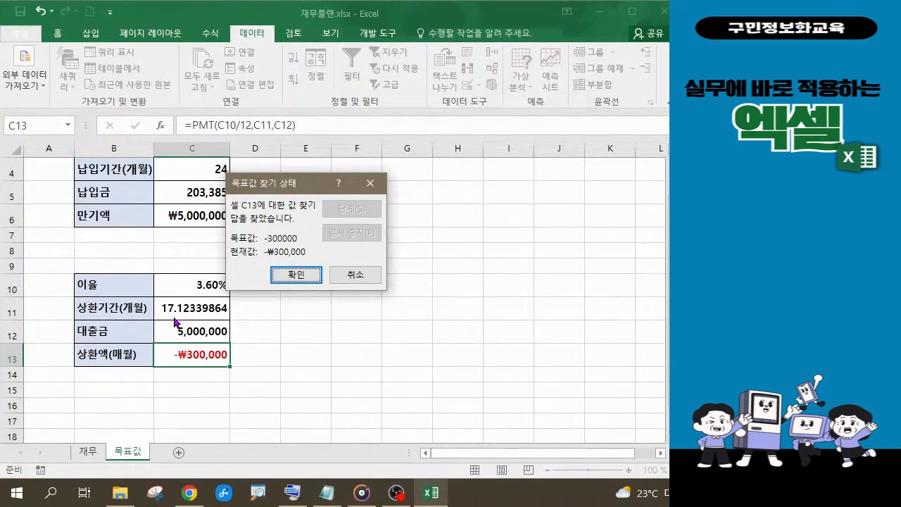
pyautogui.click(295, 274)
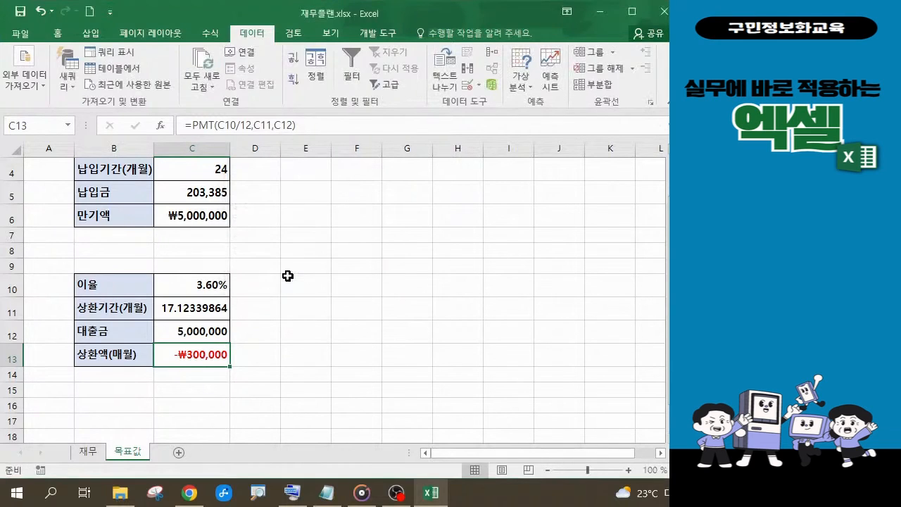
# Reduce the displayed decimals of the 상환기간(개월) cell C11 until it shows a whole number.
pyautogui.click(207, 311)
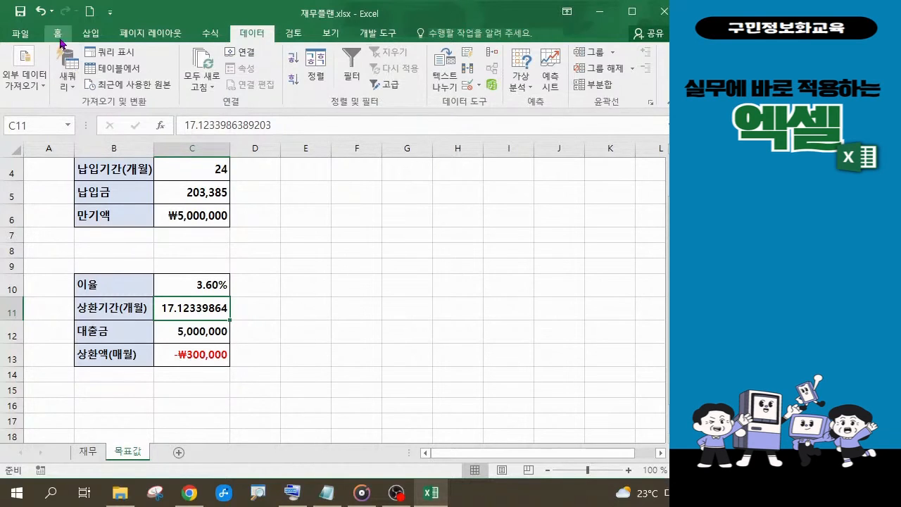
pyautogui.click(58, 33)
pyautogui.click(387, 85)
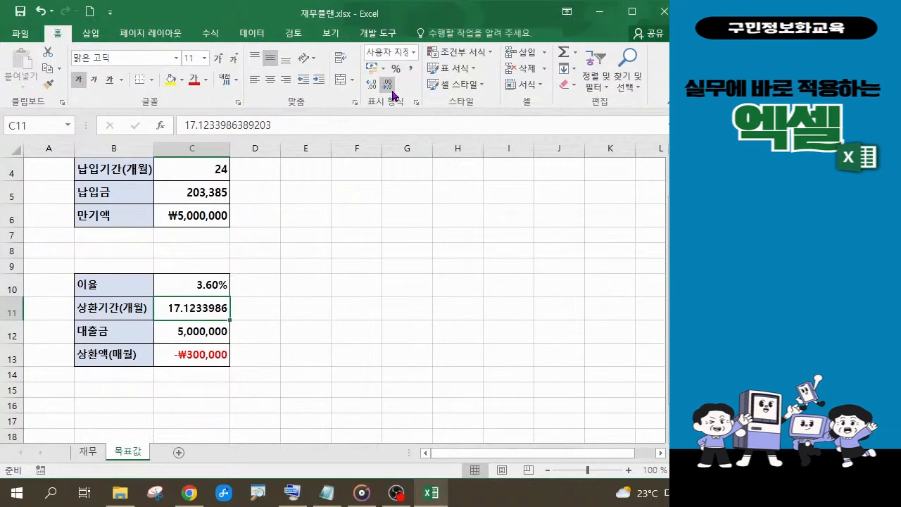
pyautogui.click(391, 91)
pyautogui.click(391, 90)
pyautogui.click(391, 90)
pyautogui.click(391, 90)
pyautogui.click(391, 90)
pyautogui.click(391, 90)
pyautogui.click(391, 90)
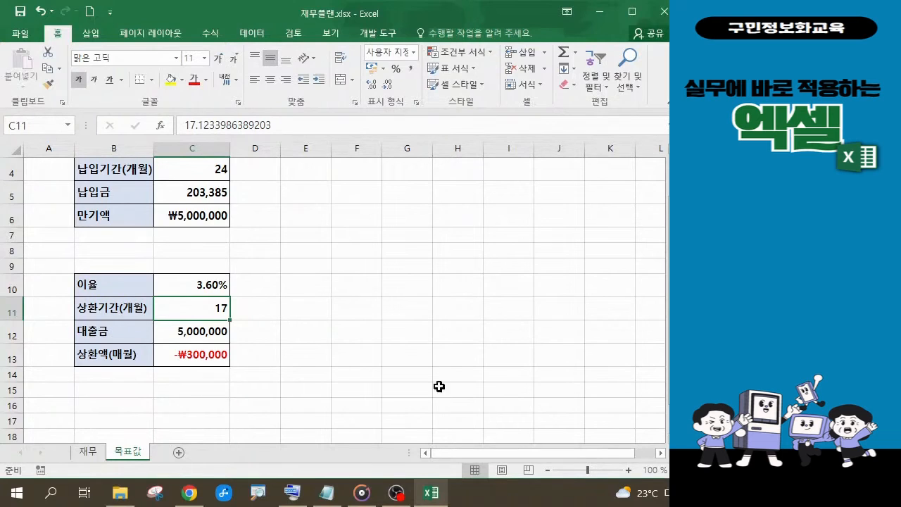
# Define the name 연이율 for the loan table's 이율 cell C10.
pyautogui.hotkey('alt', 'Tab')
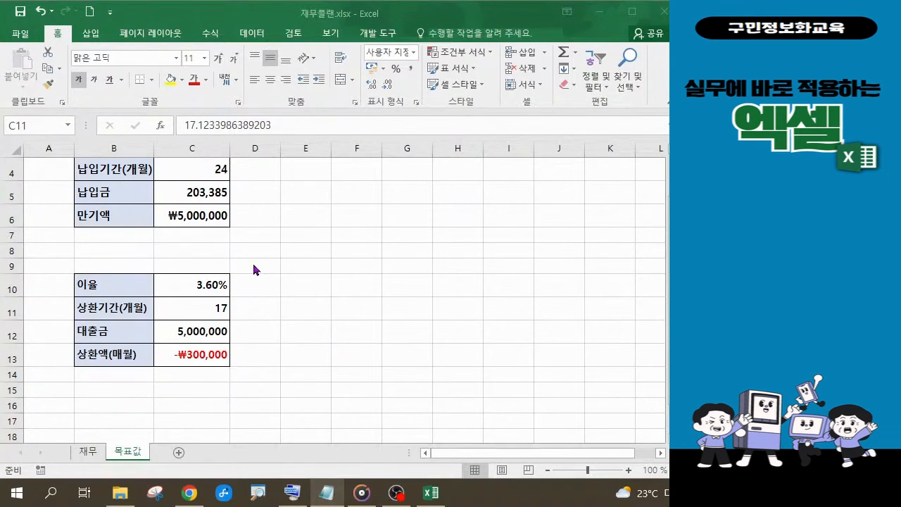
pyautogui.click(211, 285)
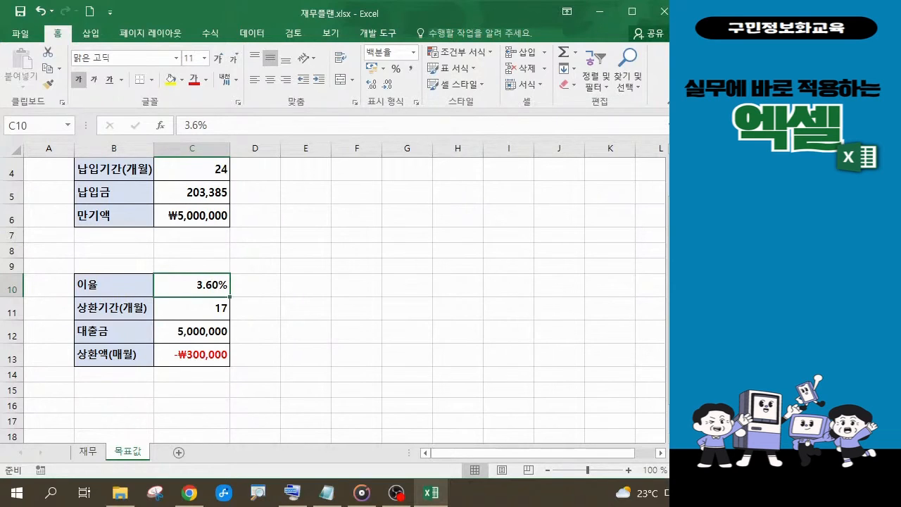
pyautogui.hotkey('alt', 'Tab')
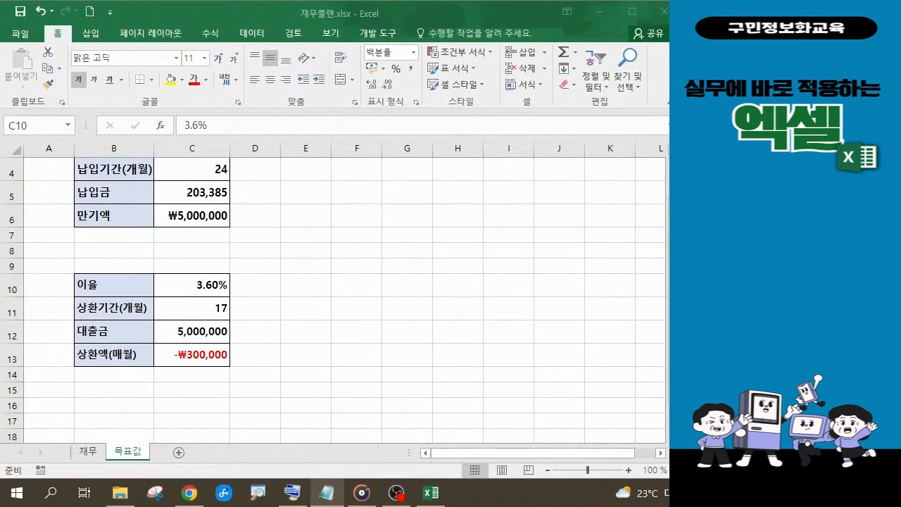
pyautogui.click(200, 284)
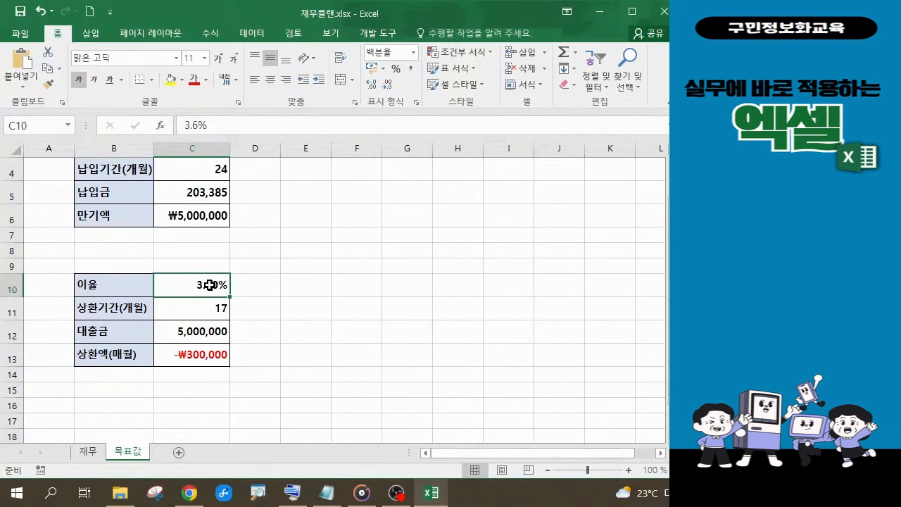
pyautogui.click(35, 124)
pyautogui.write('연ㅇ')
pyautogui.write('이율')
pyautogui.press('Return')
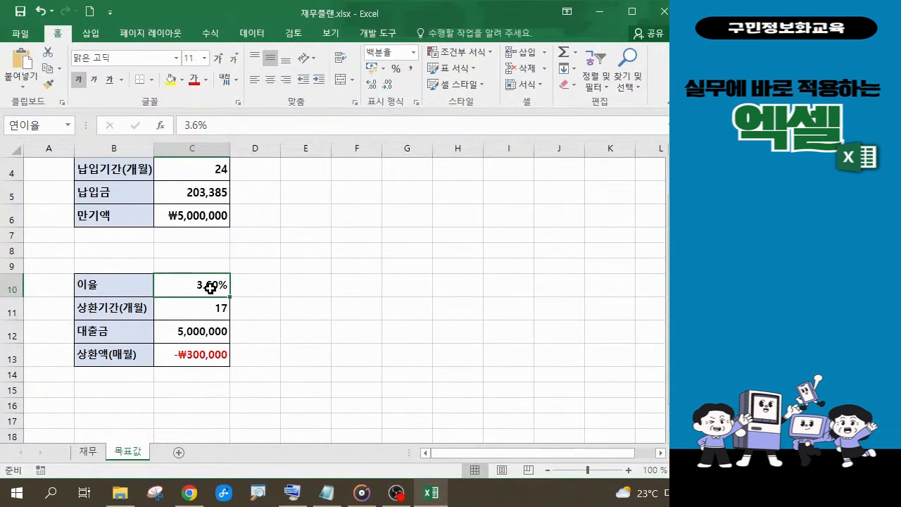
# Define the name 상환액 for the 상환액(매월) cell C13.
pyautogui.click(201, 359)
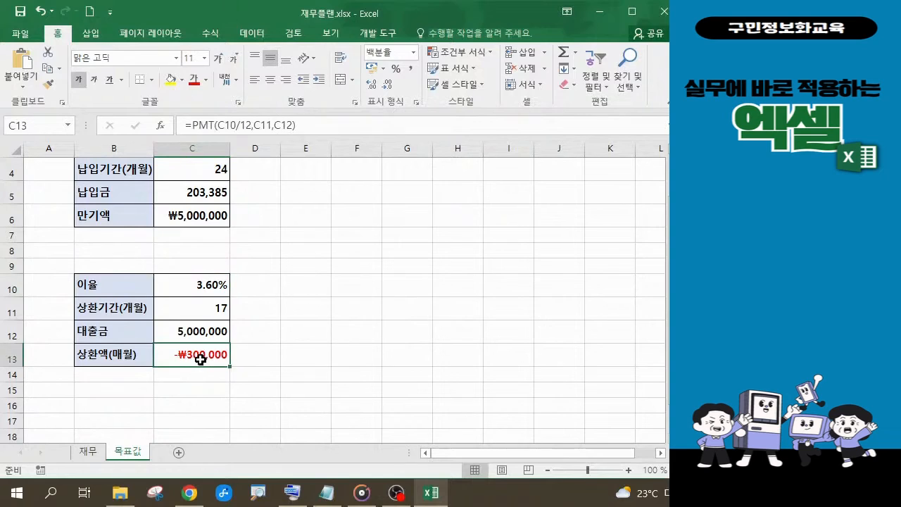
pyautogui.click(31, 127)
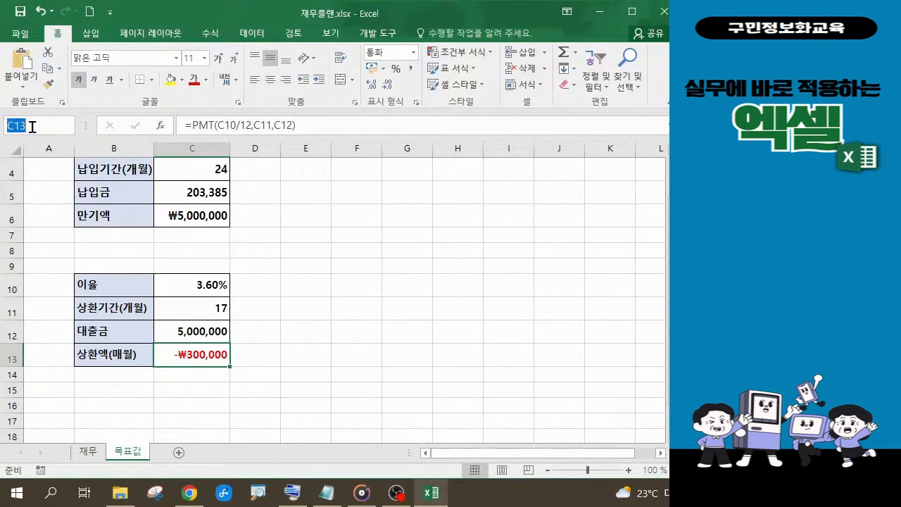
pyautogui.write('상환액')
pyautogui.press('Return')
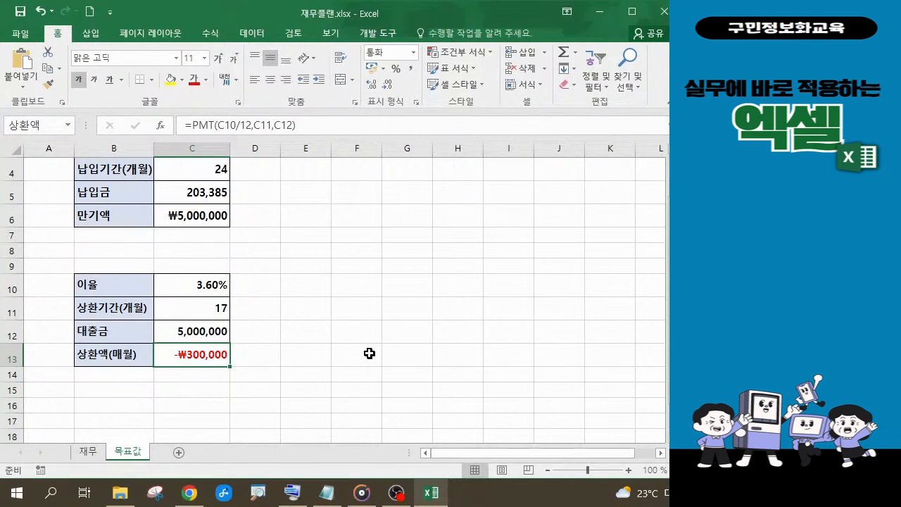
# Open the Scenario Manager and start adding a scenario with the 연이율 cell C10 as the changing cell.
pyautogui.click(210, 290)
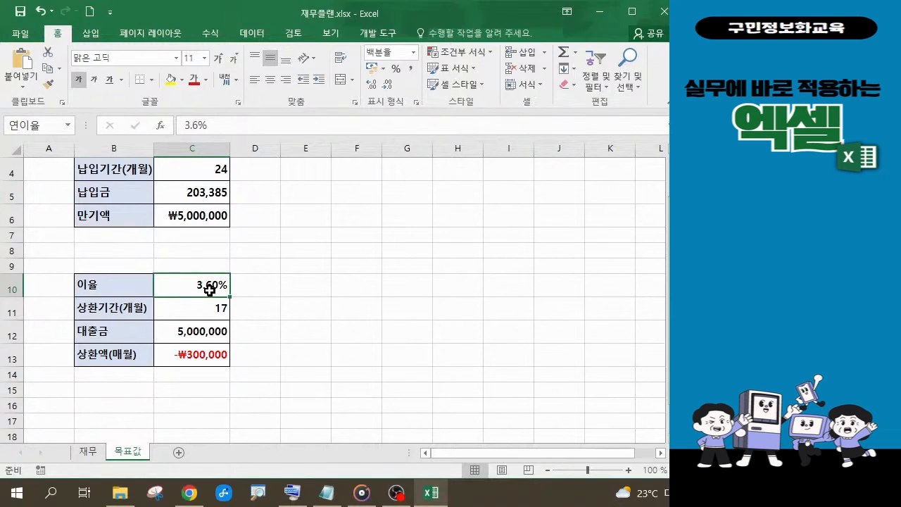
pyautogui.click(253, 33)
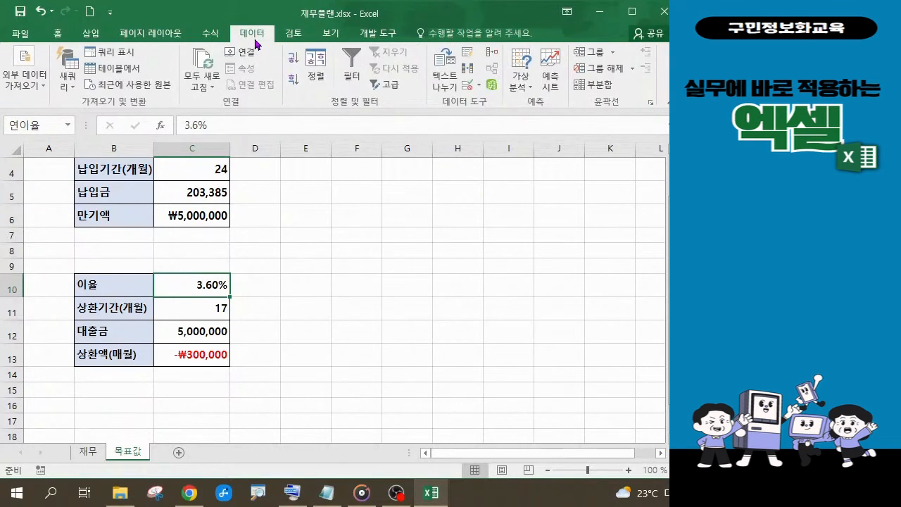
pyautogui.click(529, 92)
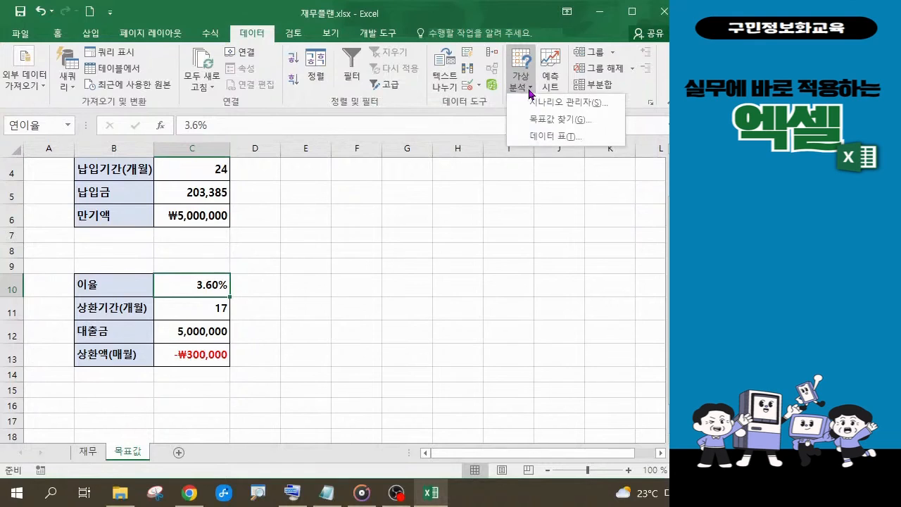
pyautogui.click(581, 106)
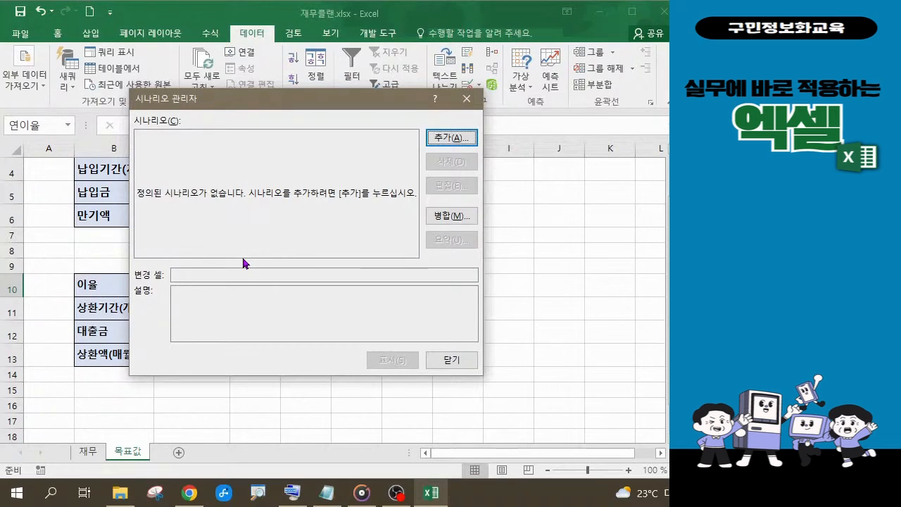
pyautogui.click(442, 140)
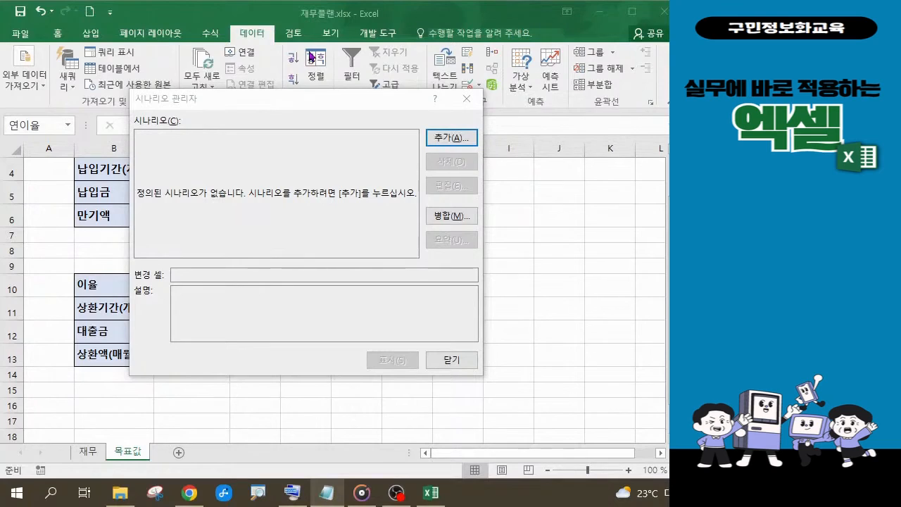
pyautogui.click(438, 138)
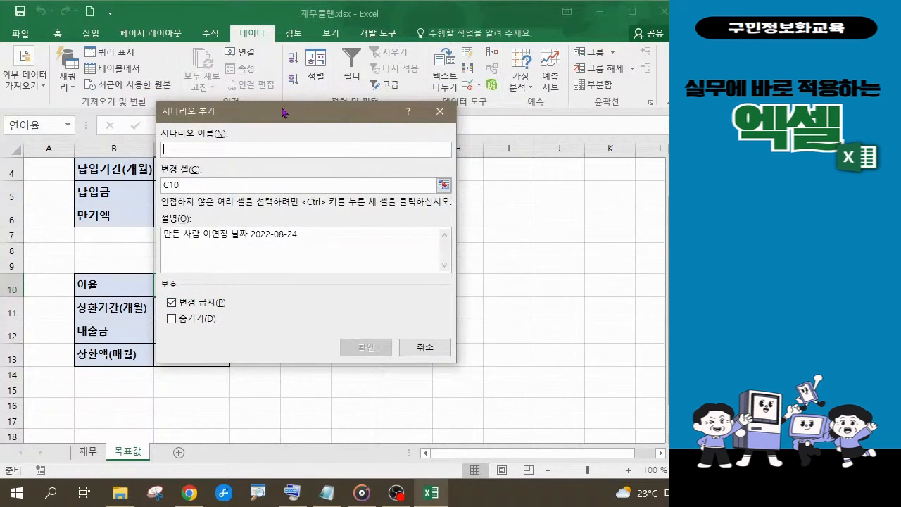
# Name the scenario "연이율 3%", keep C10 as 변경 셀, and continue to the scenario values.
pyautogui.moveTo(282, 112); pyautogui.dragTo(392, 126)
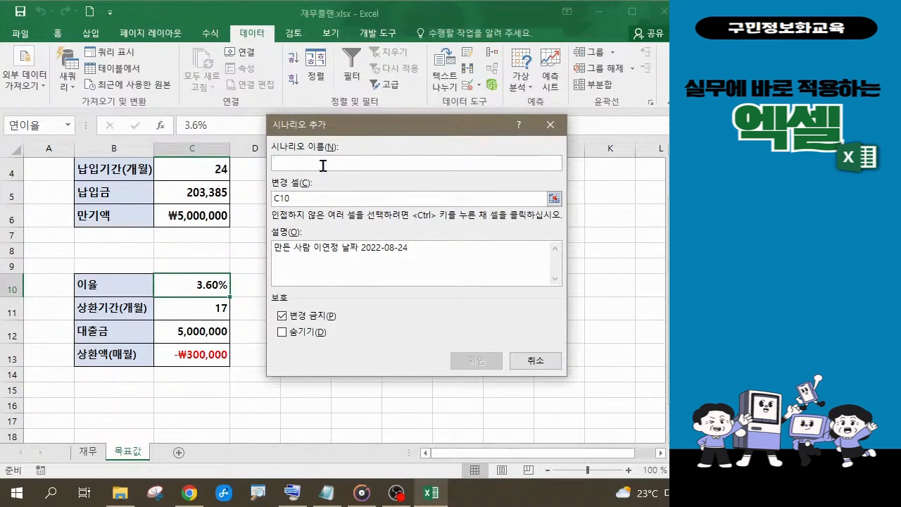
pyautogui.write('연이')
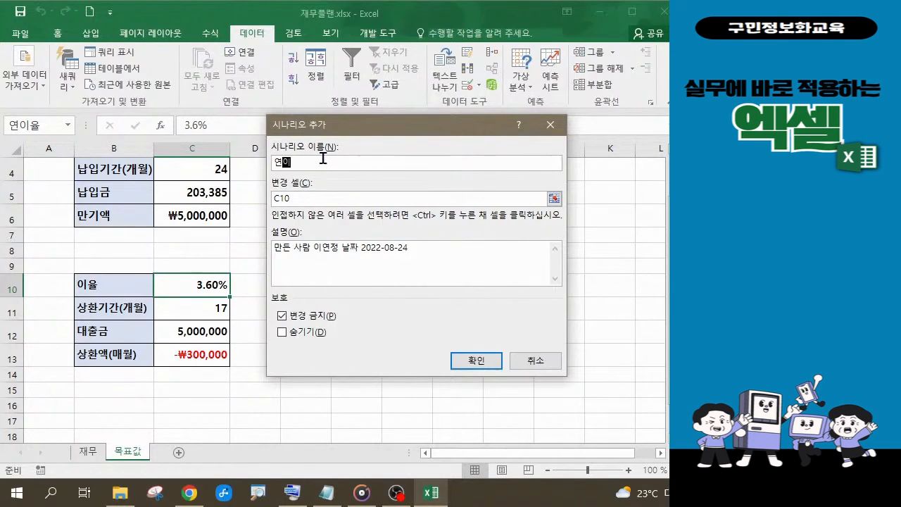
pyautogui.write('율 3%')
pyautogui.hotkey('alt', 'Tab')
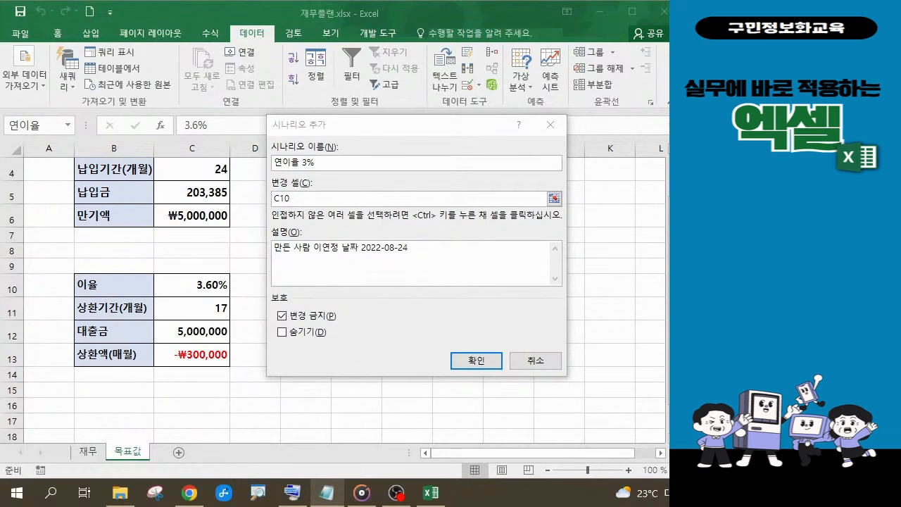
pyautogui.click(468, 361)
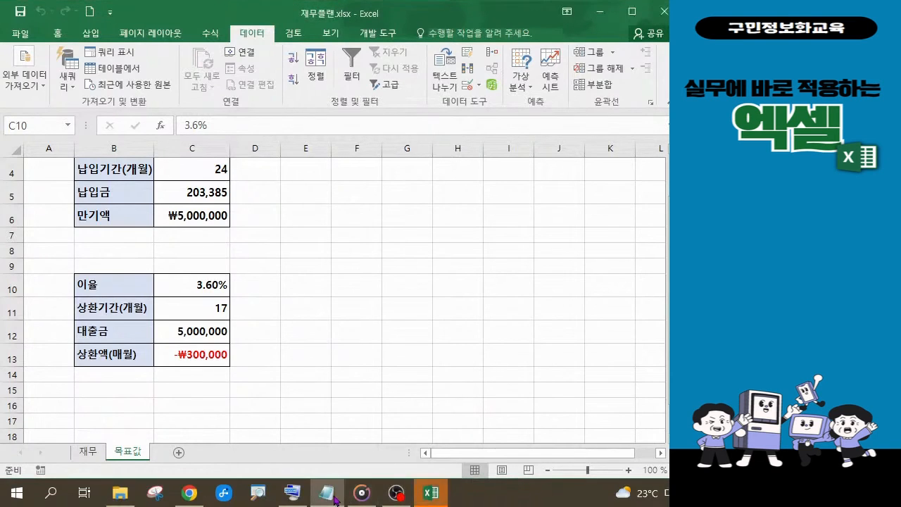
# Set the scenario's 연이율 value to 0.03 and begin adding another scenario.
pyautogui.moveTo(331, 497)
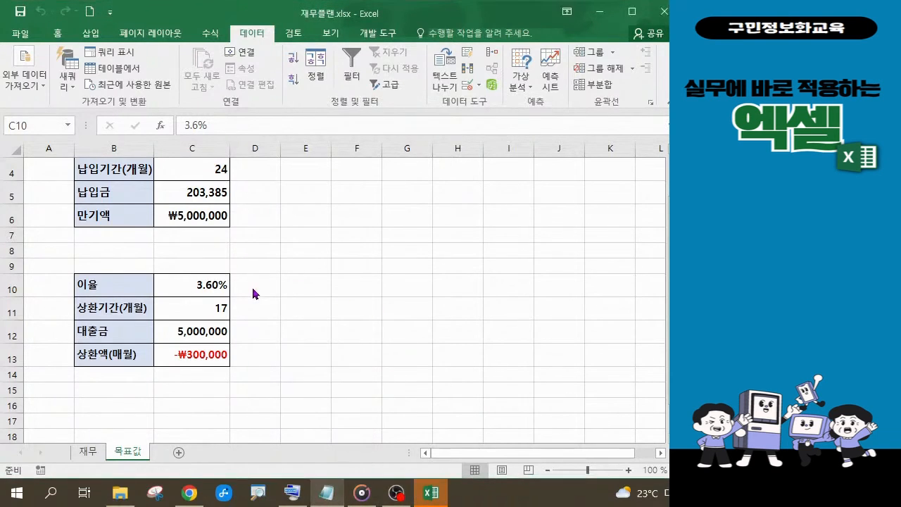
pyautogui.click(430, 497)
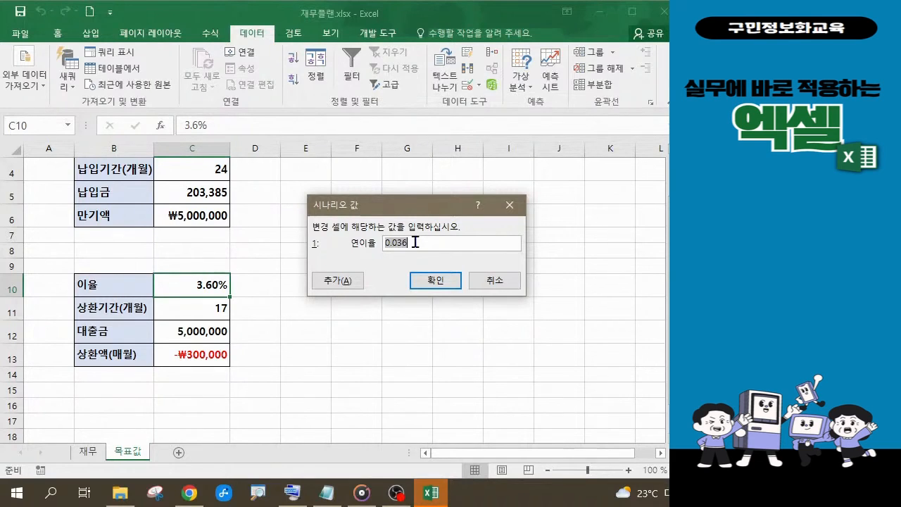
pyautogui.write('0.03')
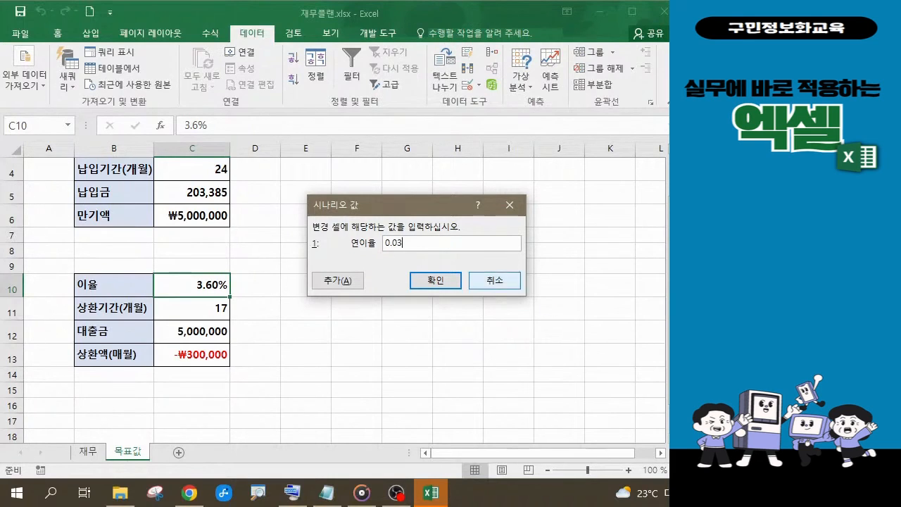
pyautogui.hotkey('alt', 'Tab')
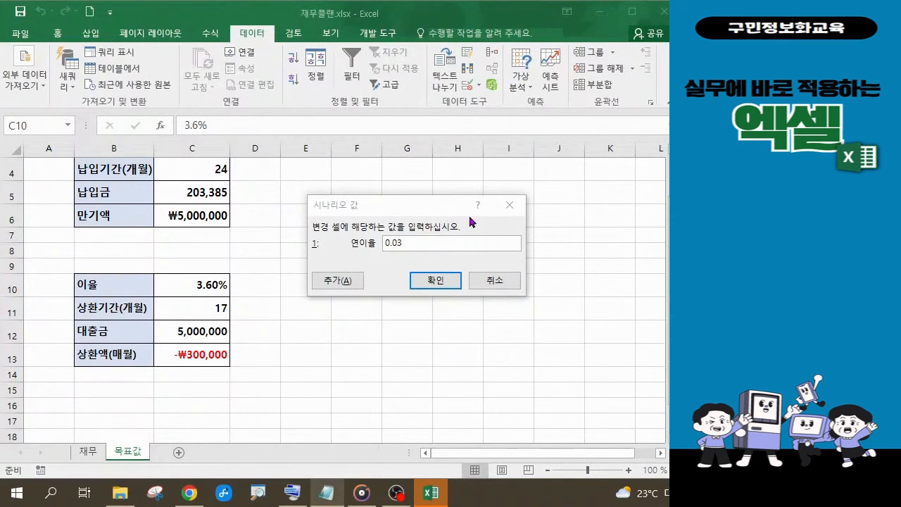
pyautogui.click(336, 281)
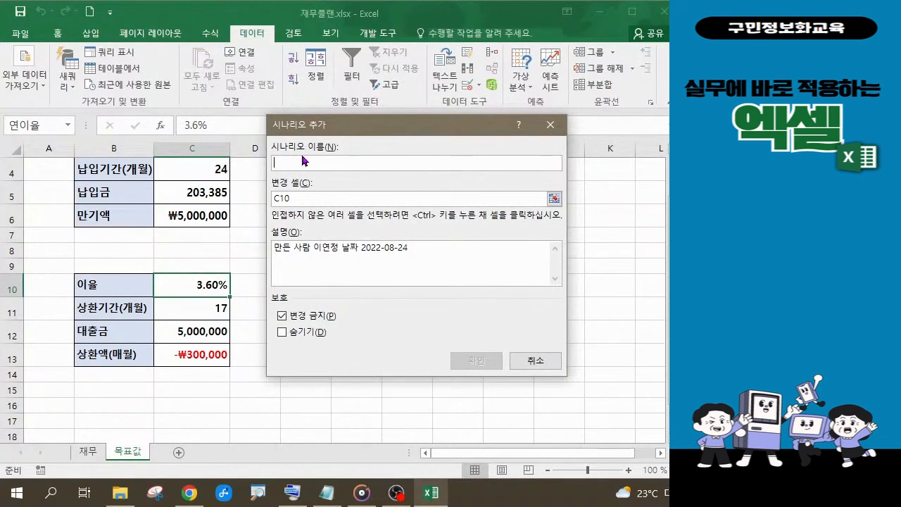
# Name the second scenario "연이율 4%", keep C10 as 변경 셀, and continue to the scenario values.
pyautogui.write('연이율')
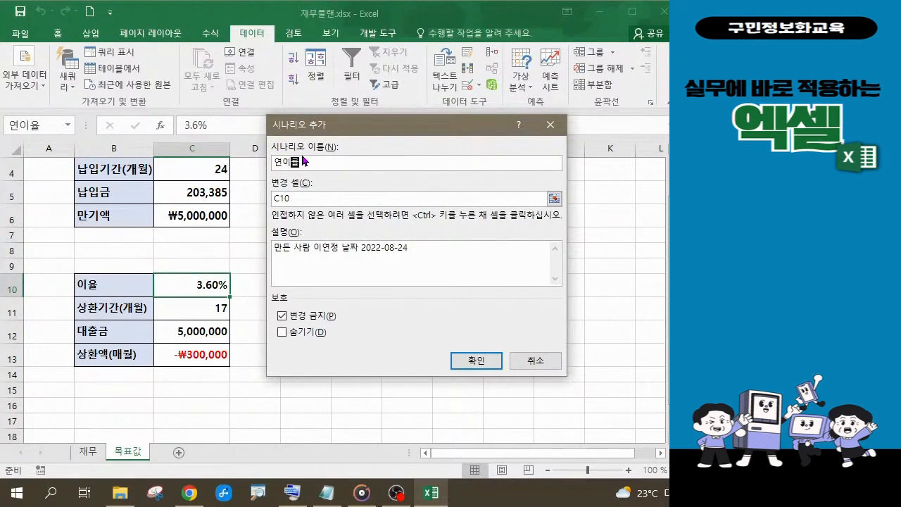
pyautogui.press('BackSpace')
pyautogui.press('BackSpace')
pyautogui.write('율 4%')
pyautogui.click(465, 365)
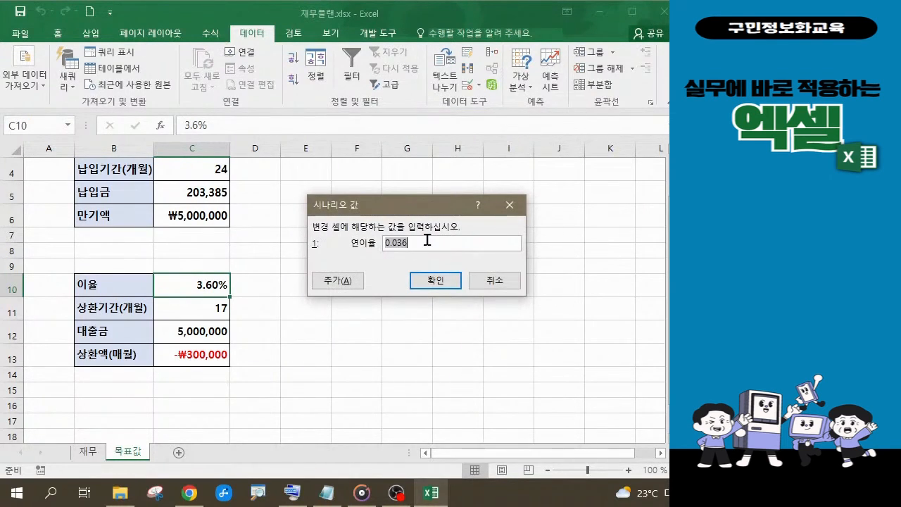
# Set the scenario's 연이율 value to 0.04 and return to the scenario list.
pyautogui.write('0.04')
pyautogui.hotkey('alt', 'Tab')
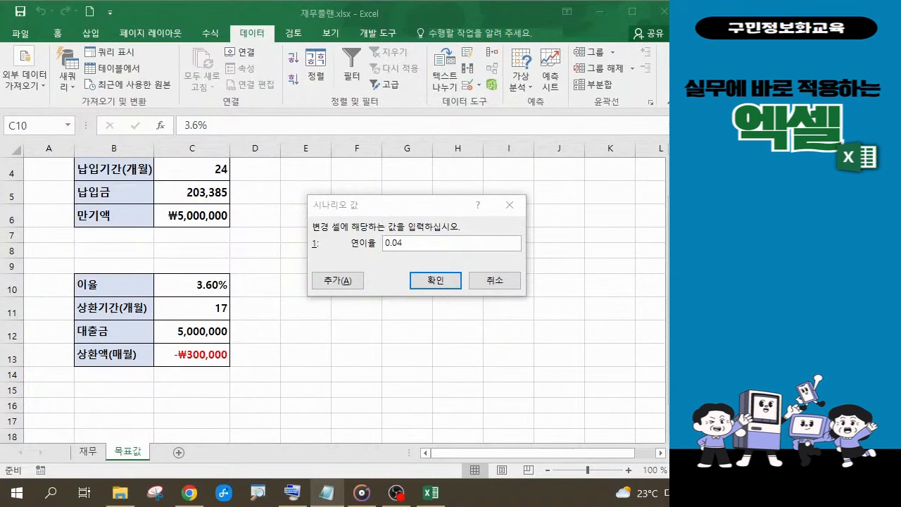
pyautogui.click(435, 282)
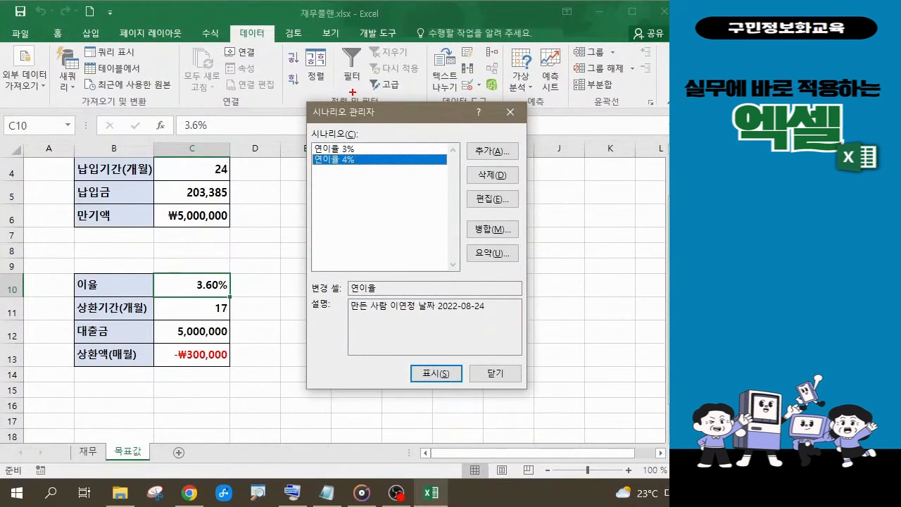
pyautogui.moveTo(303, 135)
pyautogui.mouseDown()
pyautogui.moveTo(356, 154)
pyautogui.moveTo(362, 173)
pyautogui.mouseUp()
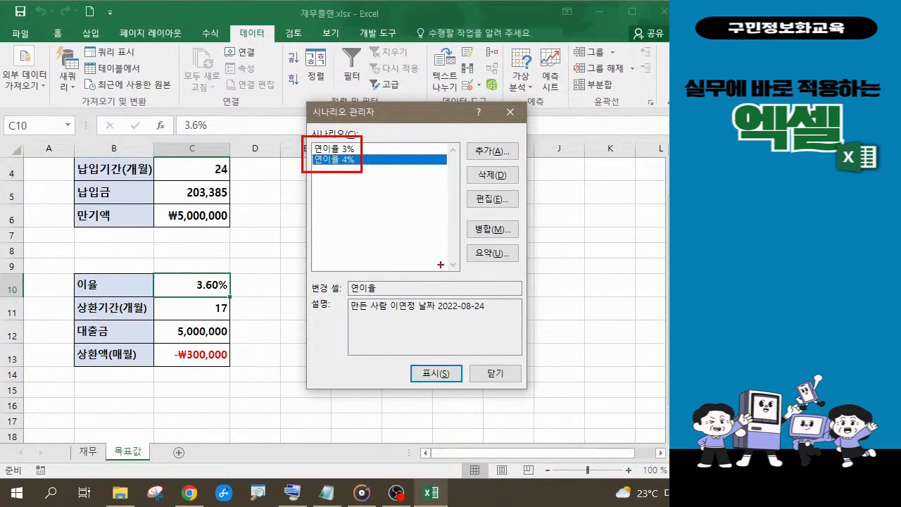
pyautogui.moveTo(505, 275)
pyautogui.mouseDown()
pyautogui.moveTo(487, 248)
pyautogui.moveTo(506, 261)
pyautogui.moveTo(485, 278)
pyautogui.mouseUp()
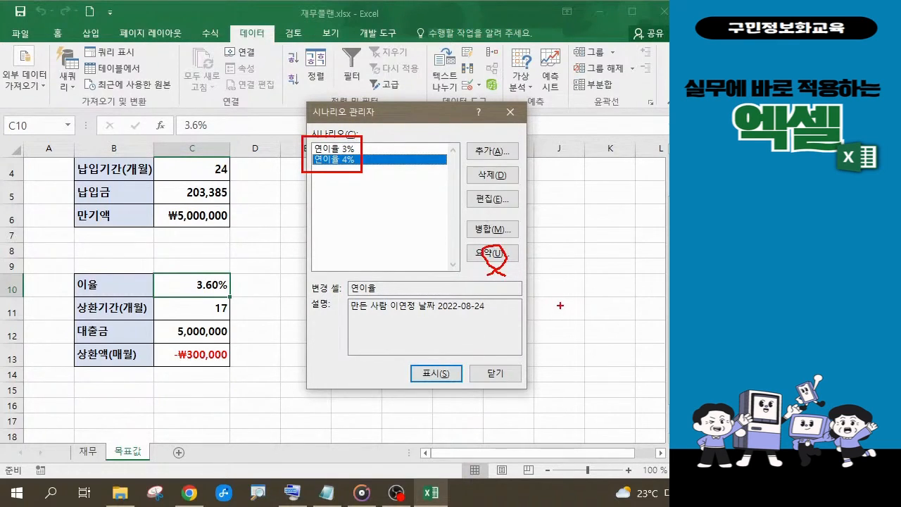
pyautogui.press('Escape')
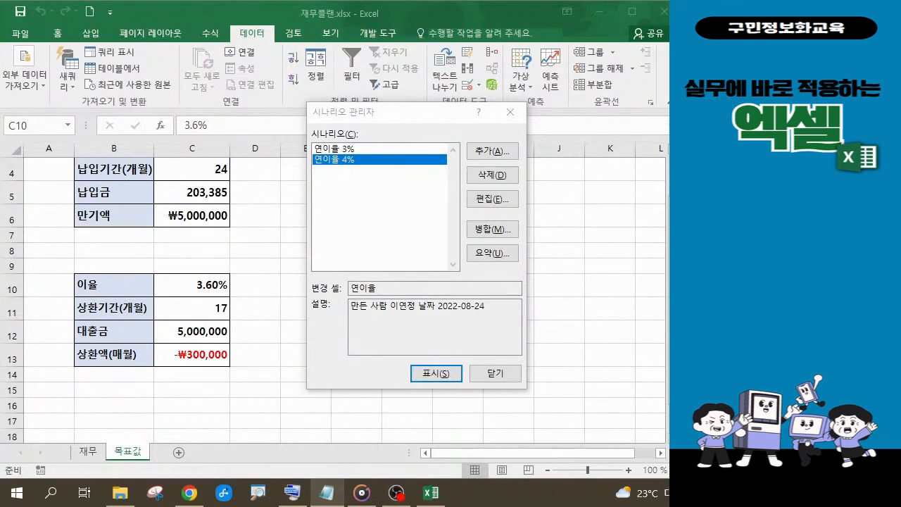
# Create a 시나리오 요약 report with the 상환액 cell C13 as the result cell.
pyautogui.click(492, 254)
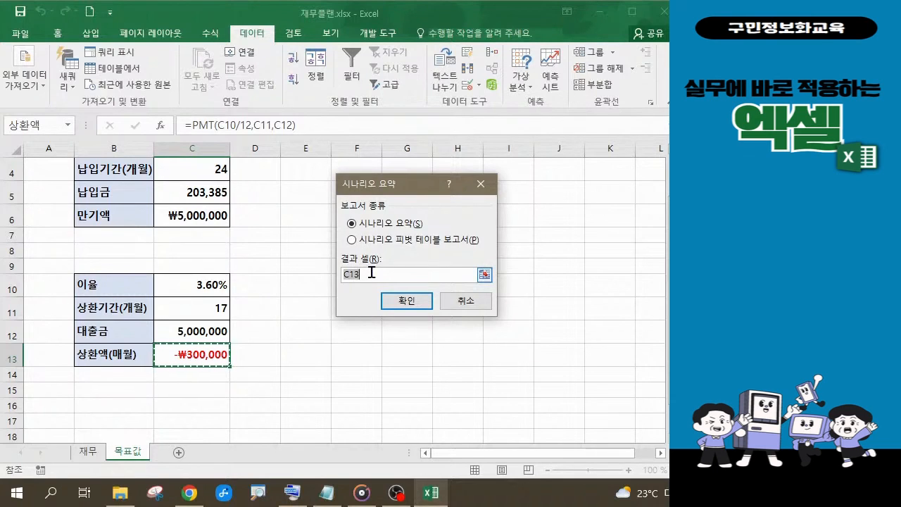
pyautogui.click(407, 301)
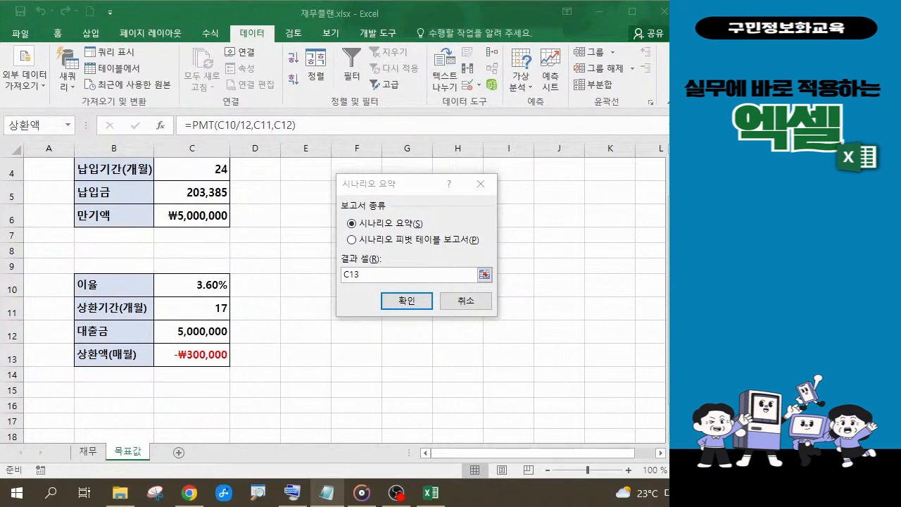
pyautogui.click(413, 306)
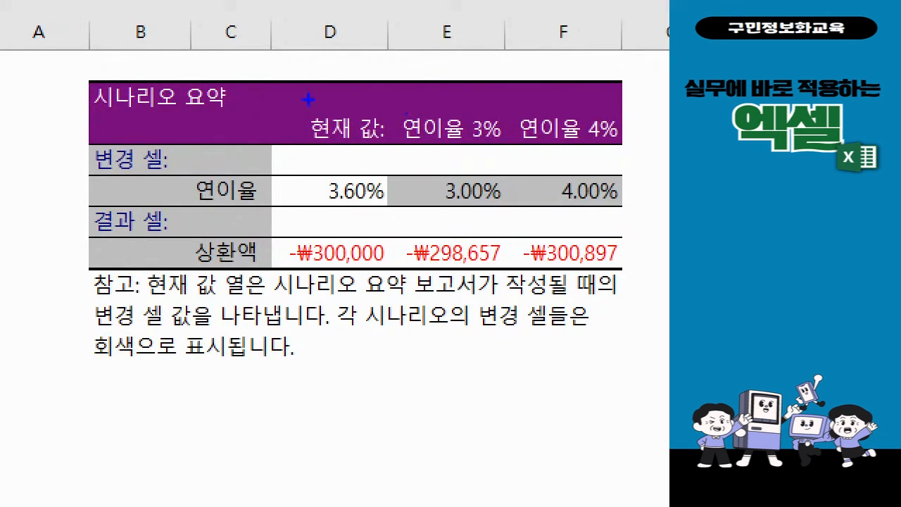
pyautogui.moveTo(261, 94)
pyautogui.mouseDown()
pyautogui.moveTo(377, 201)
pyautogui.moveTo(399, 303)
pyautogui.mouseUp()
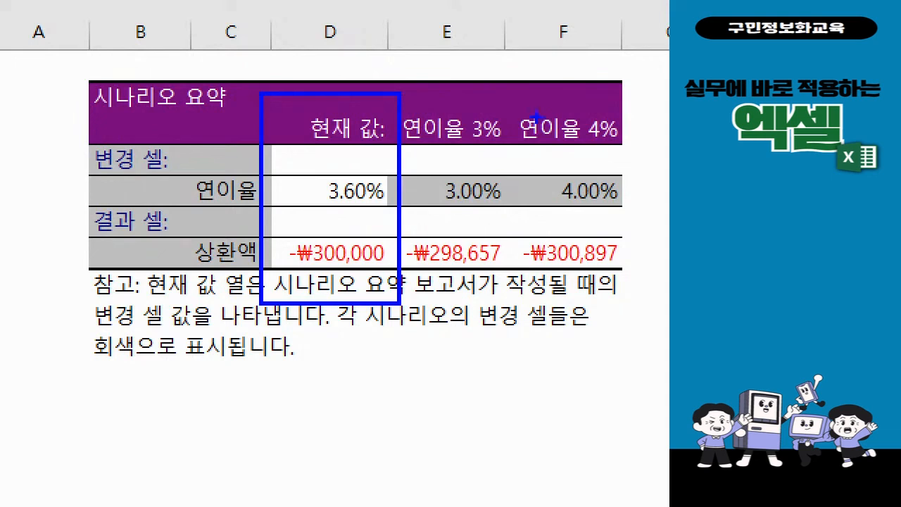
pyautogui.moveTo(512, 99)
pyautogui.mouseDown()
pyautogui.moveTo(643, 204)
pyautogui.moveTo(652, 296)
pyautogui.mouseUp()
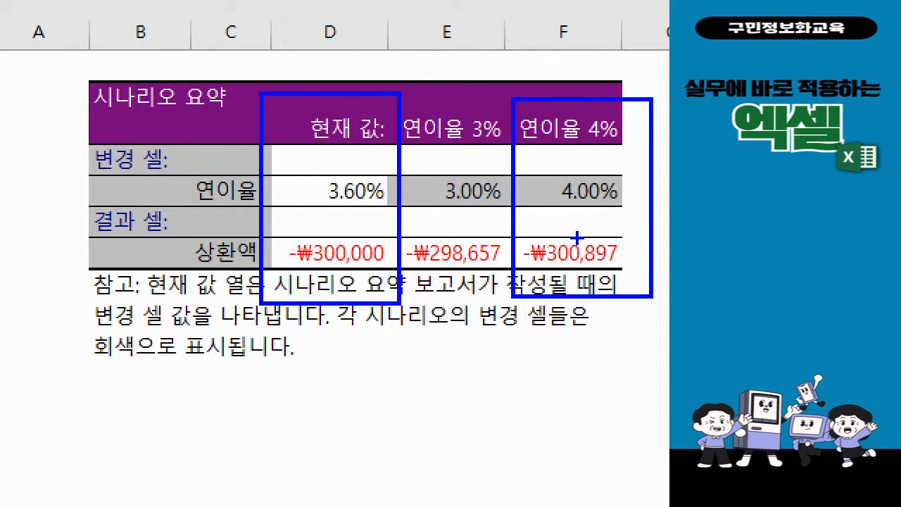
pyautogui.moveTo(405, 102)
pyautogui.mouseDown()
pyautogui.moveTo(524, 191)
pyautogui.moveTo(503, 258)
pyautogui.moveTo(505, 299)
pyautogui.mouseUp()
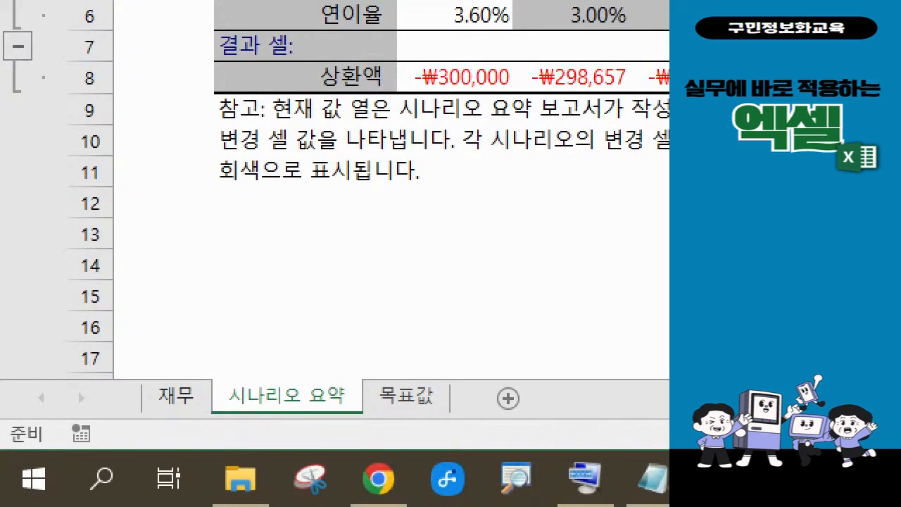
pyautogui.click(182, 399)
pyautogui.moveTo(147, 370); pyautogui.dragTo(204, 426)
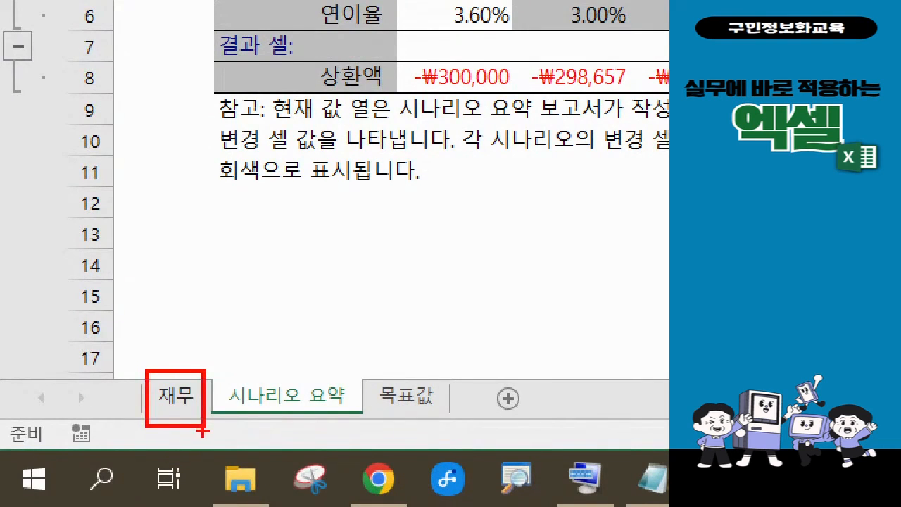
pyautogui.moveTo(183, 397); pyautogui.dragTo(253, 351)
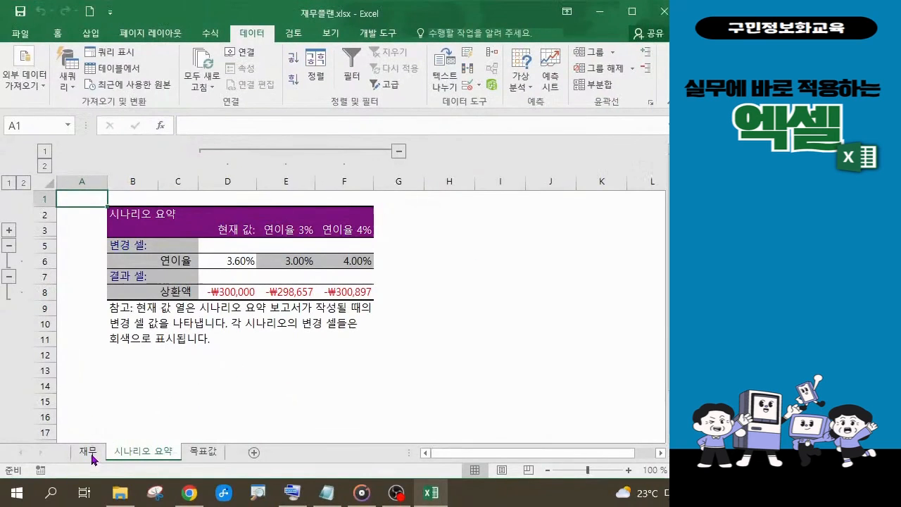
# Switch to the 재무 sheet and examine the FV formula in the 목돈 만들기 플랜 table's 만기액 cell C6.
pyautogui.click(90, 454)
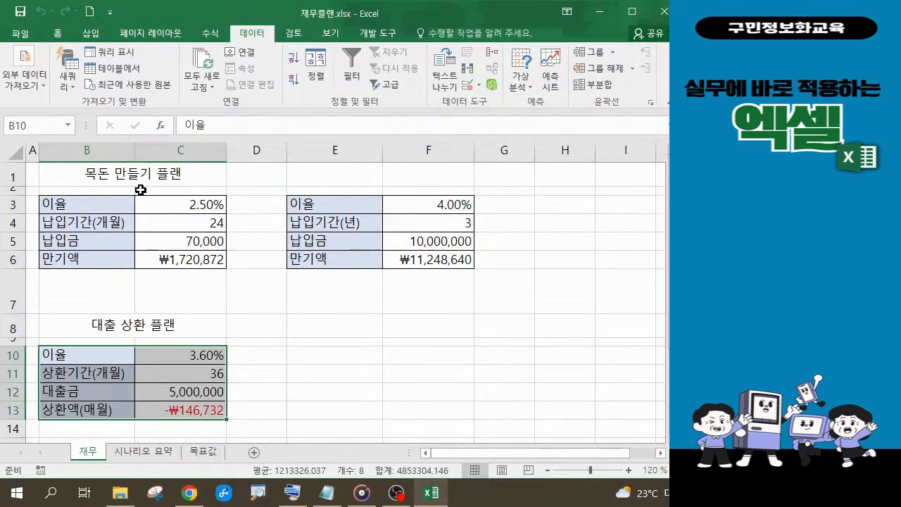
pyautogui.click(182, 261)
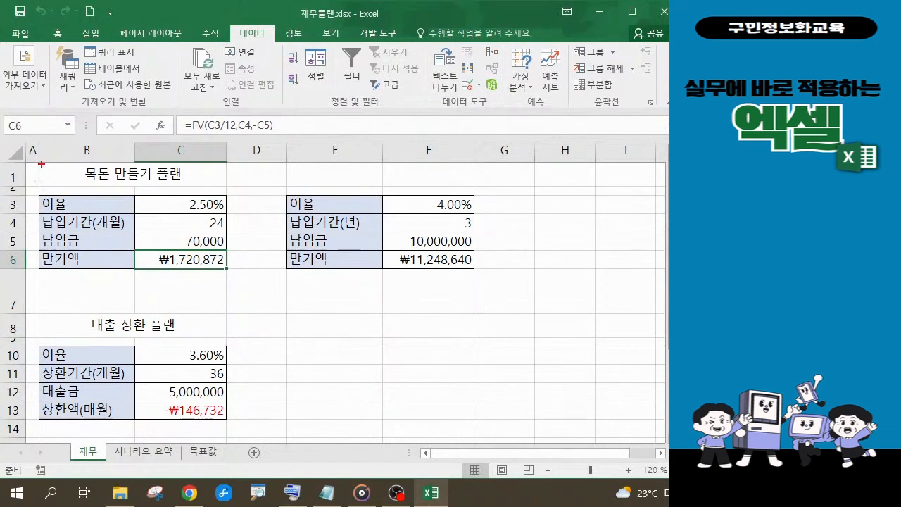
pyautogui.moveTo(40, 164)
pyautogui.mouseDown()
pyautogui.moveTo(138, 192)
pyautogui.moveTo(221, 249)
pyautogui.moveTo(233, 293)
pyautogui.mouseUp()
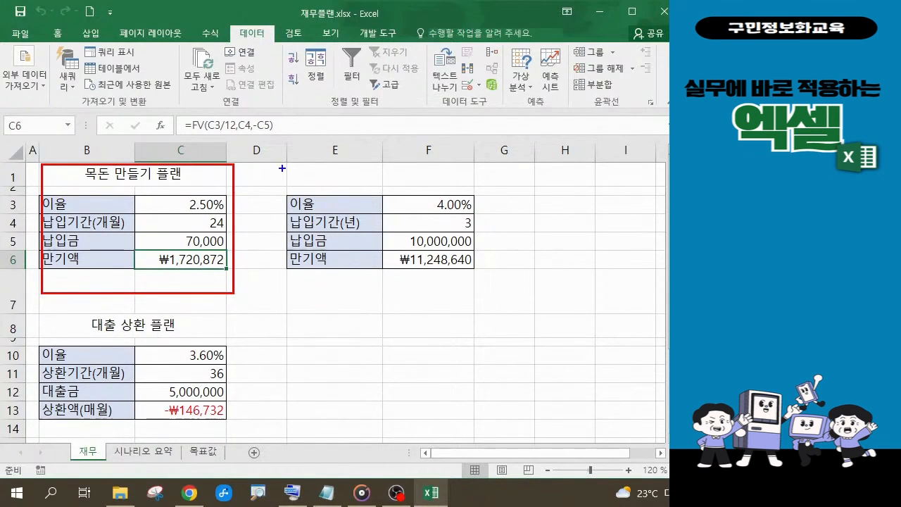
pyautogui.moveTo(272, 166)
pyautogui.mouseDown()
pyautogui.moveTo(344, 180)
pyautogui.moveTo(486, 289)
pyautogui.mouseUp()
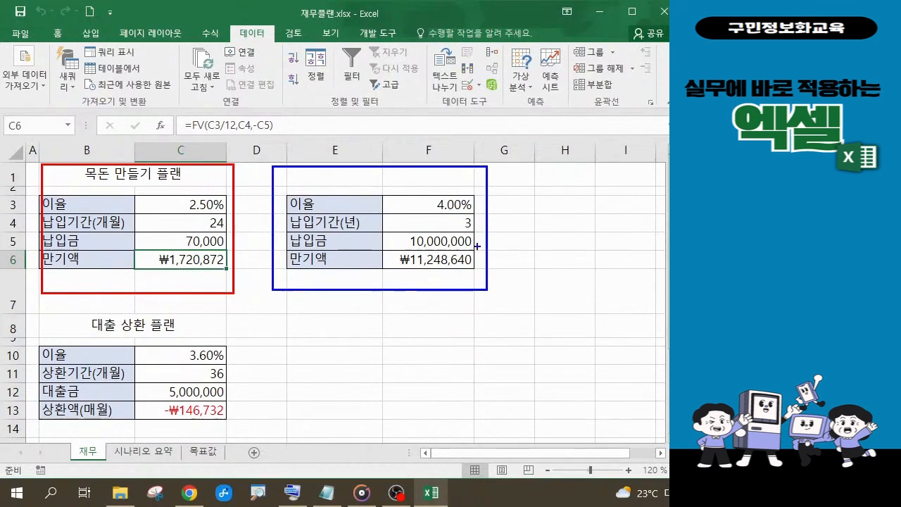
pyautogui.press('Escape')
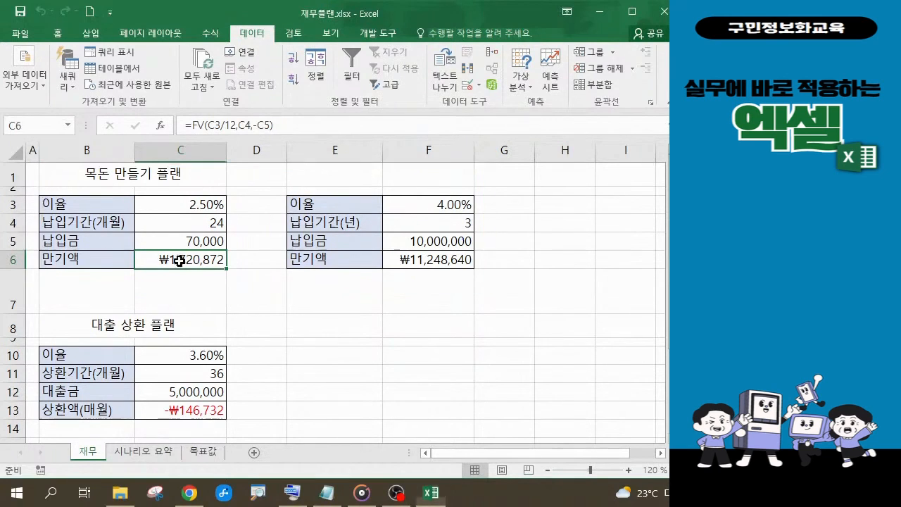
# Enter the title "정기예금" in E1 above the second savings table and select its 만기액 cell F6.
pyautogui.click(355, 175)
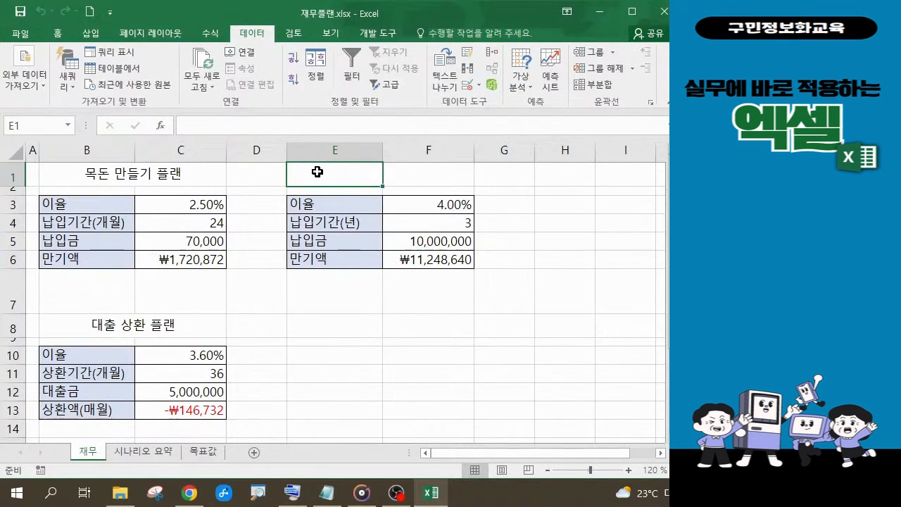
pyautogui.write('정')
pyautogui.write('기예')
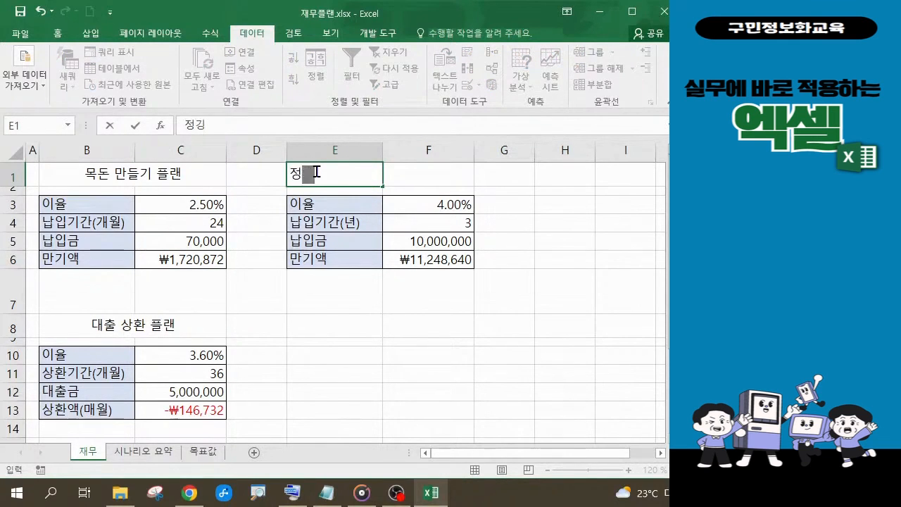
pyautogui.write('금')
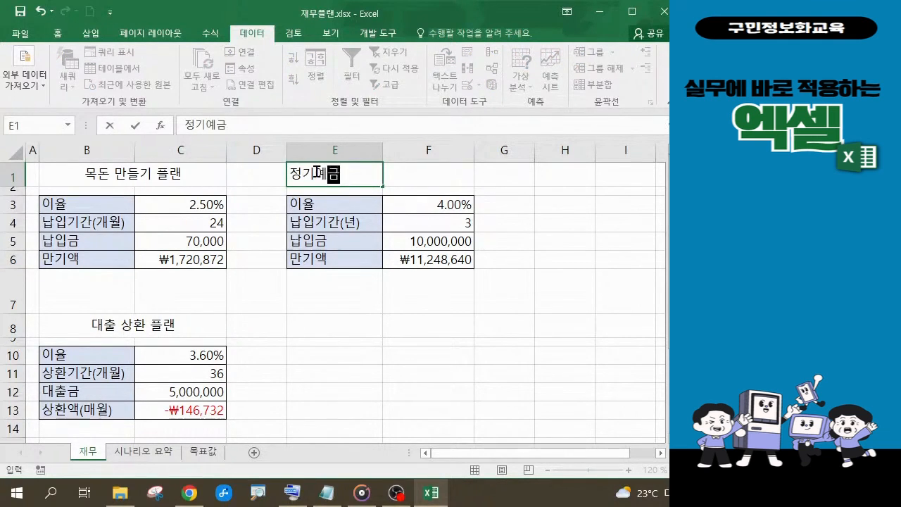
pyautogui.click(359, 296)
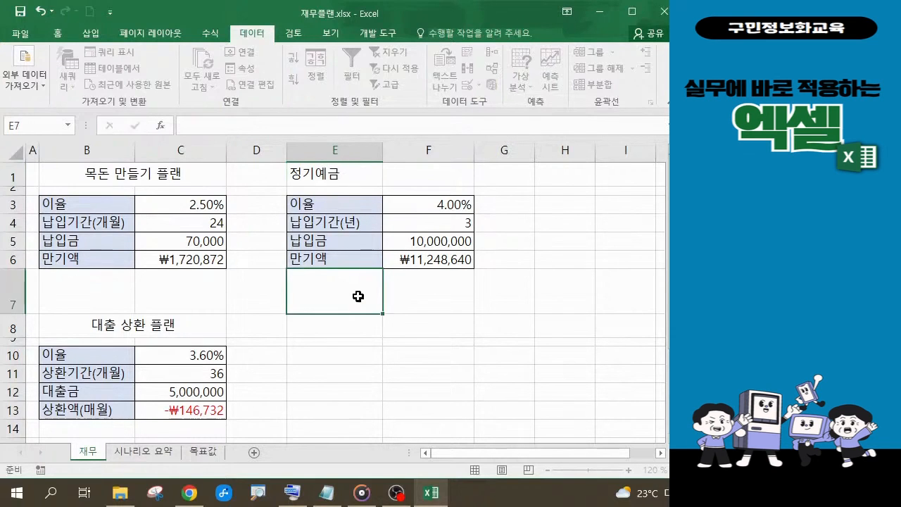
pyautogui.click(429, 260)
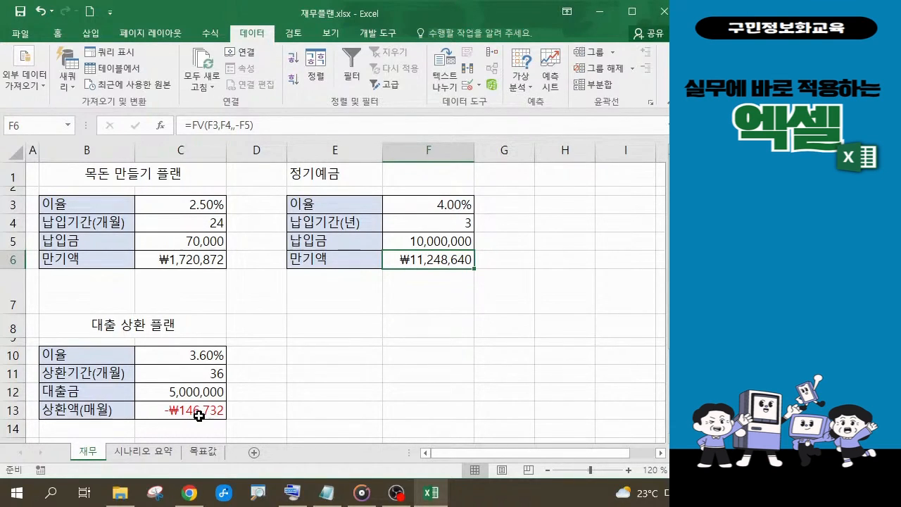
# Set the 대출금 in cell C12 of the 대출 상환 플랜 table to 500,000,000.
pyautogui.click(185, 392)
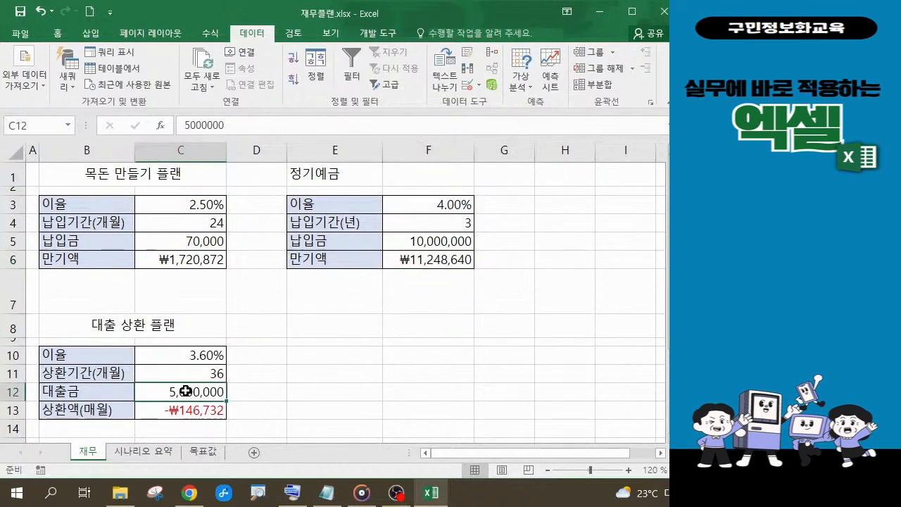
pyautogui.doubleClick(185, 390)
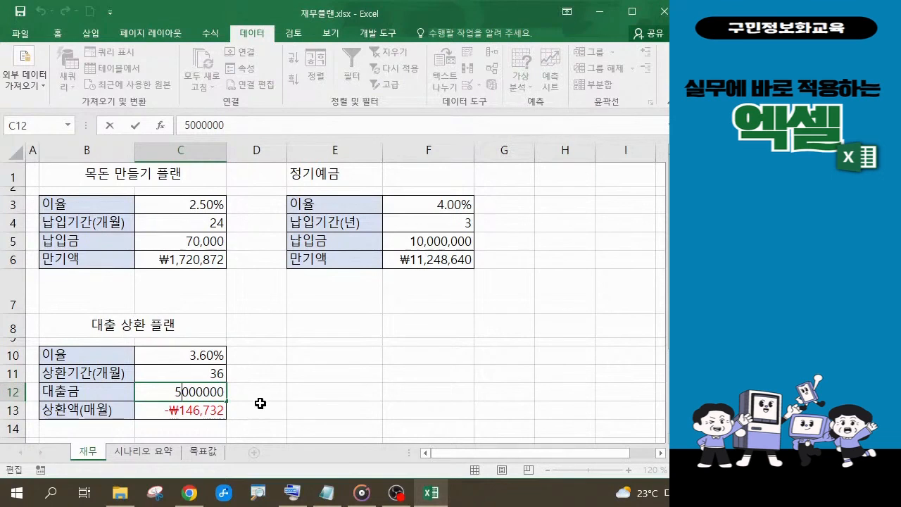
pyautogui.write('00')
pyautogui.press('Return')
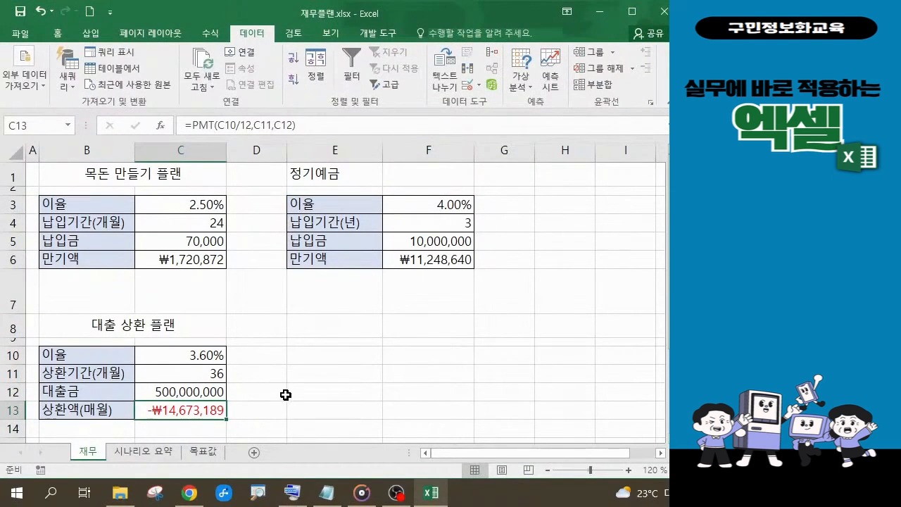
# Check the 상환액(매월) formula in C13 and review the 목표값 and 시나리오 요약 sheets.
pyautogui.click(443, 276)
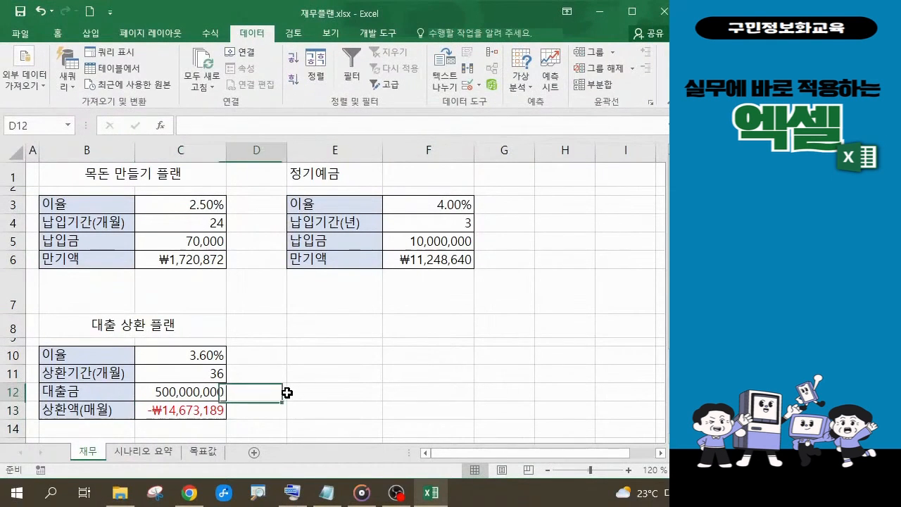
pyautogui.click(201, 411)
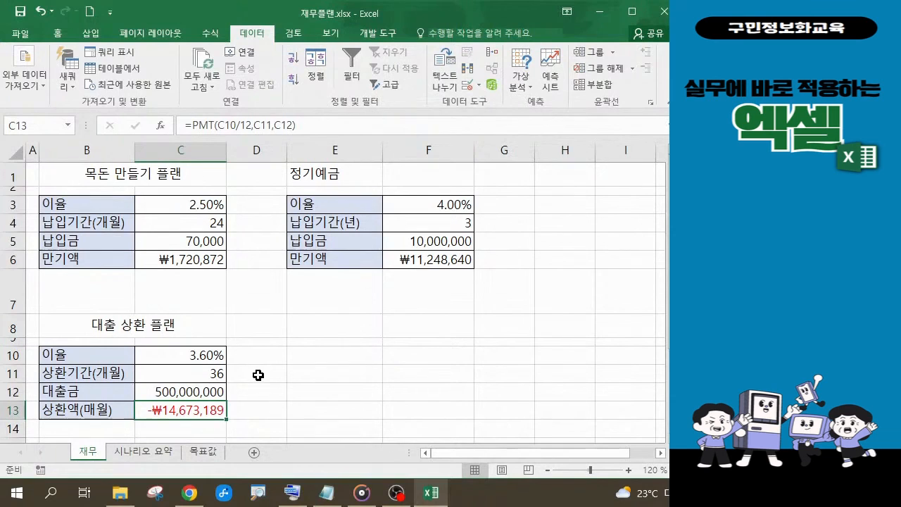
pyautogui.click(205, 451)
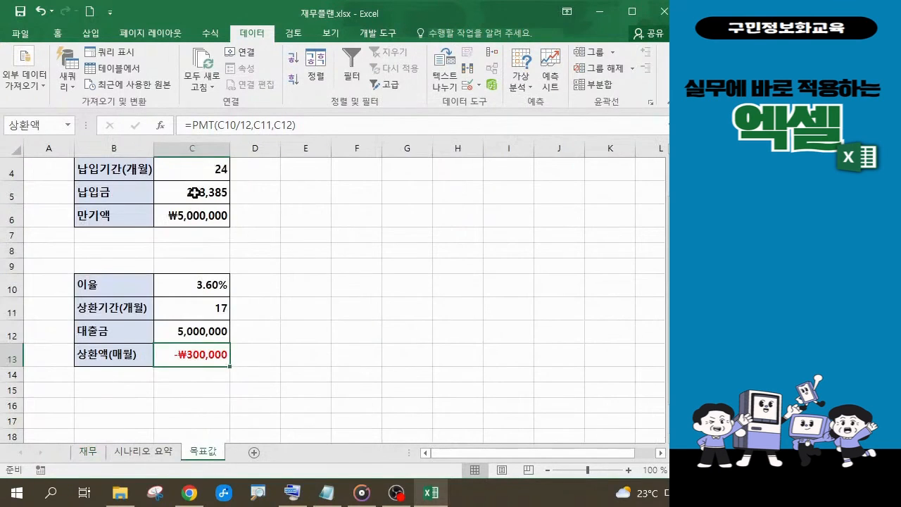
pyautogui.click(155, 454)
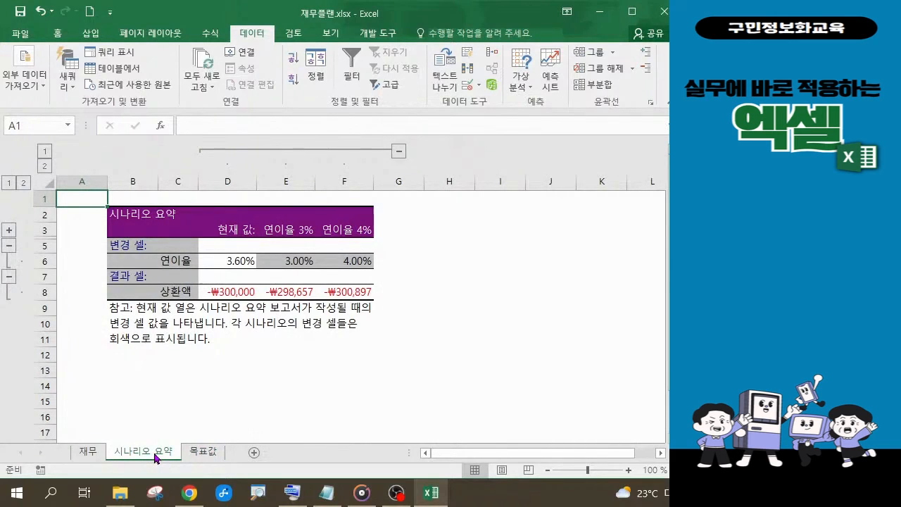